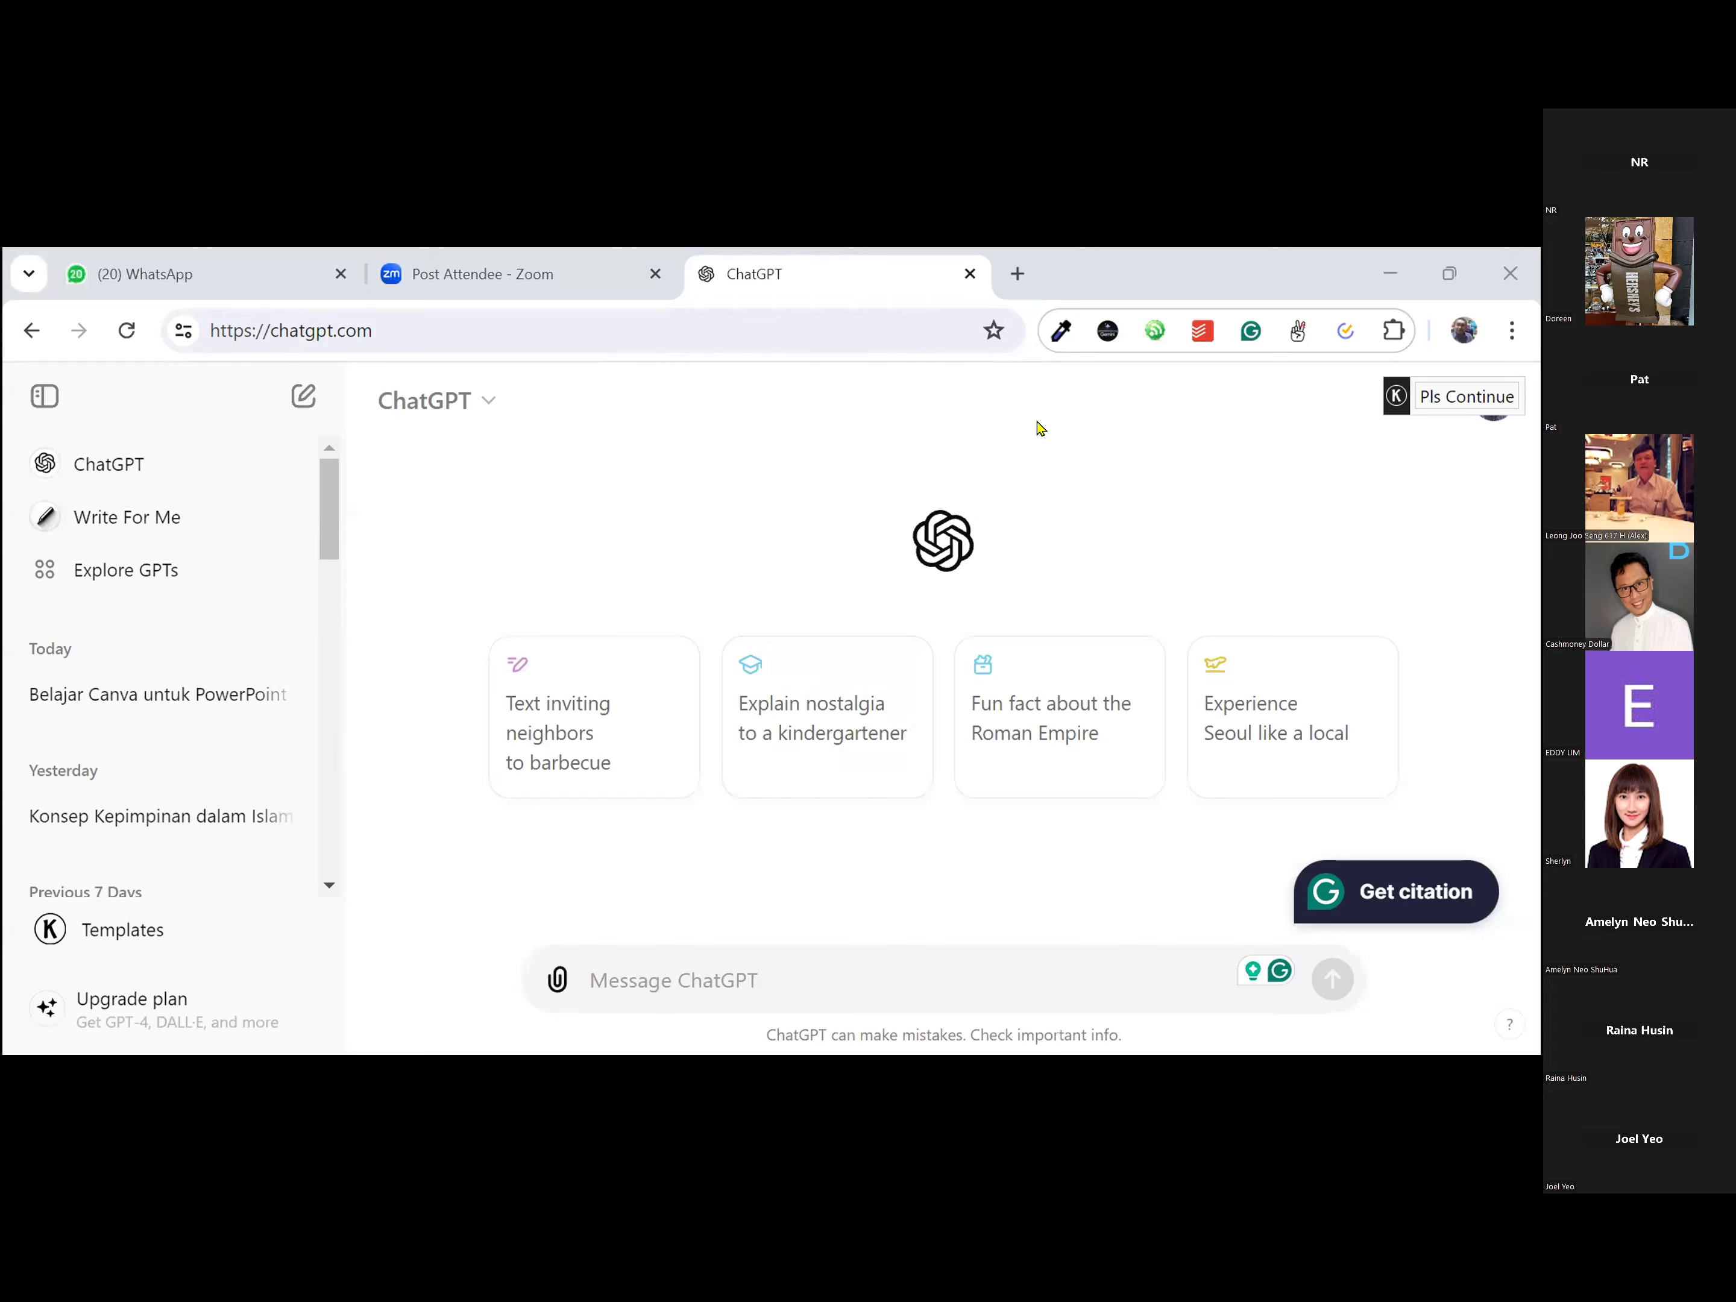
Step: Send the prompt "Give me the target audience for bee propolis" in a new chat
click(679, 969)
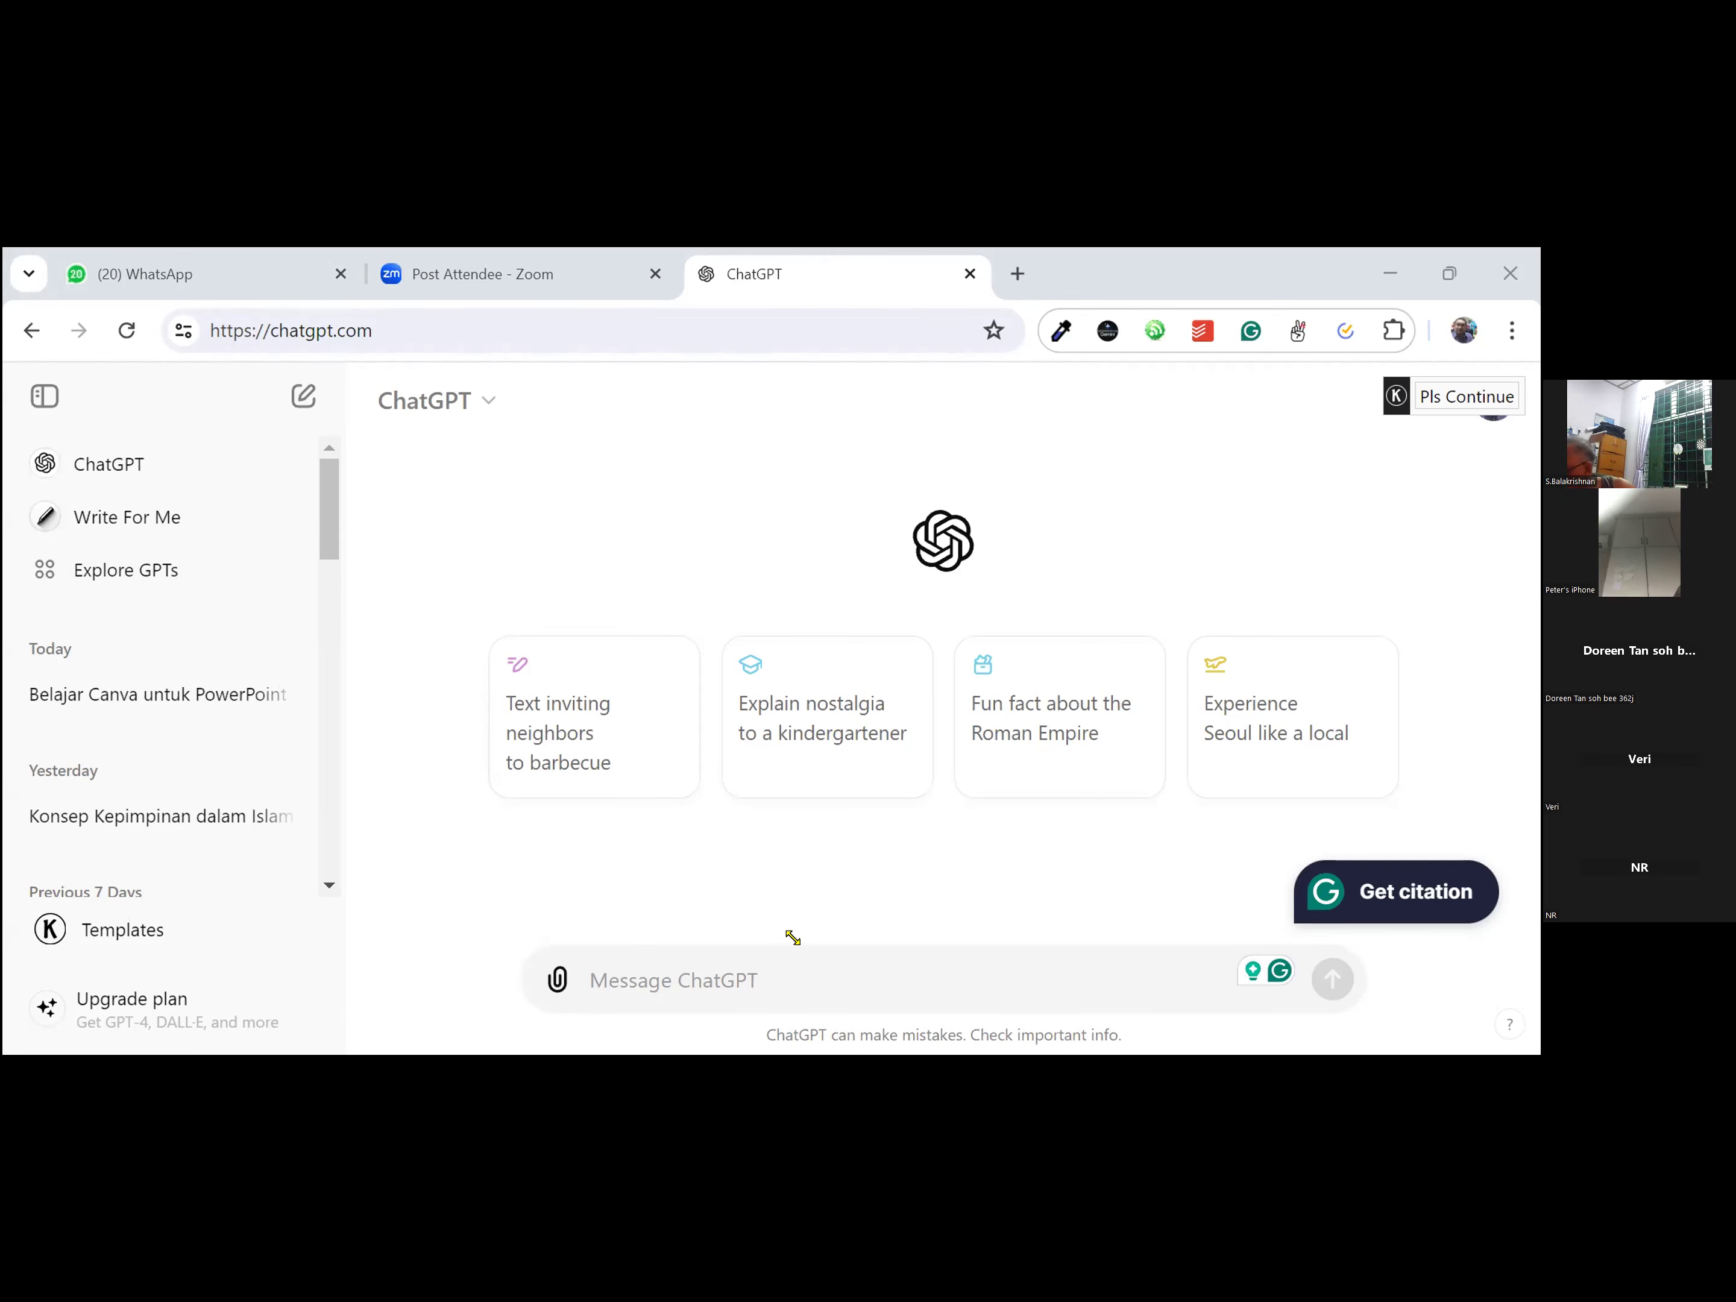
click(686, 977)
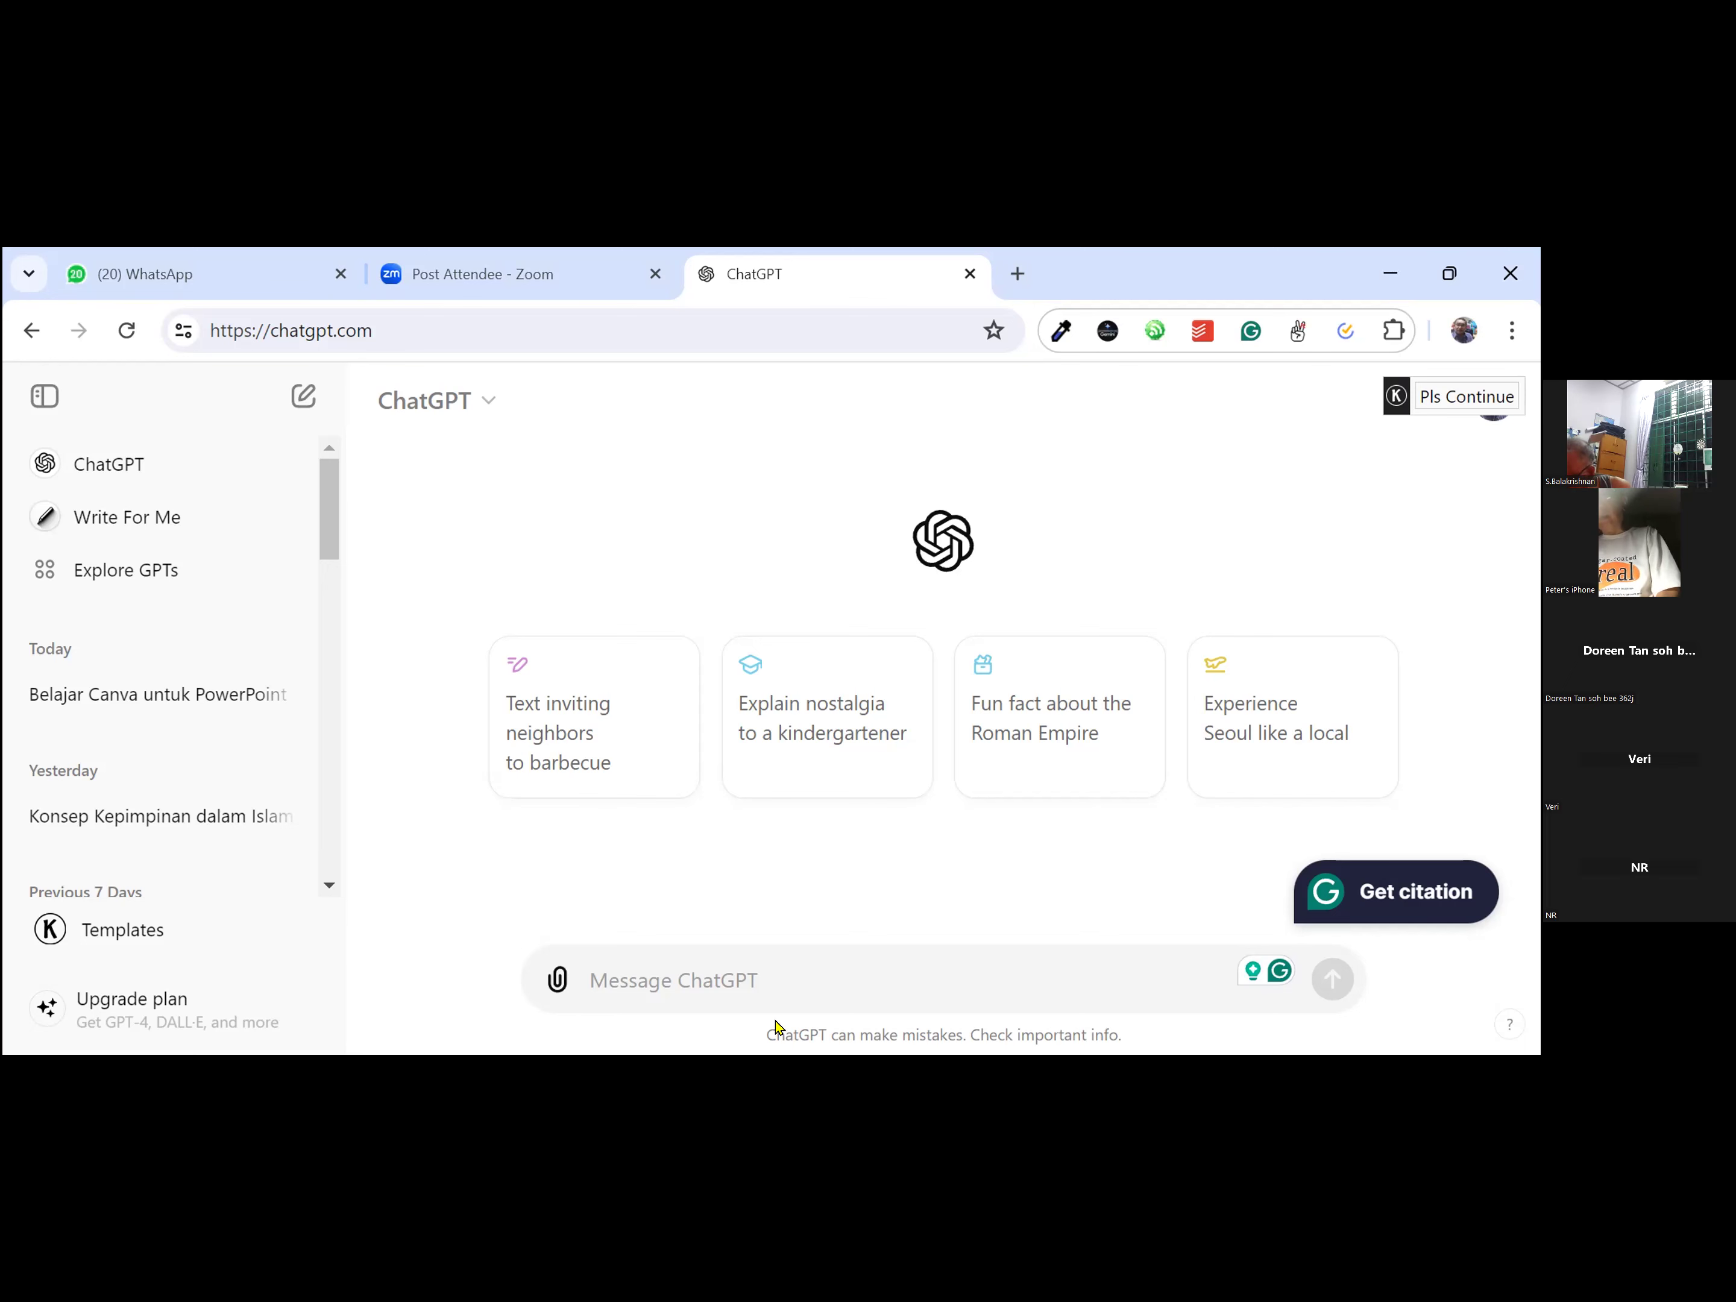
text(G)
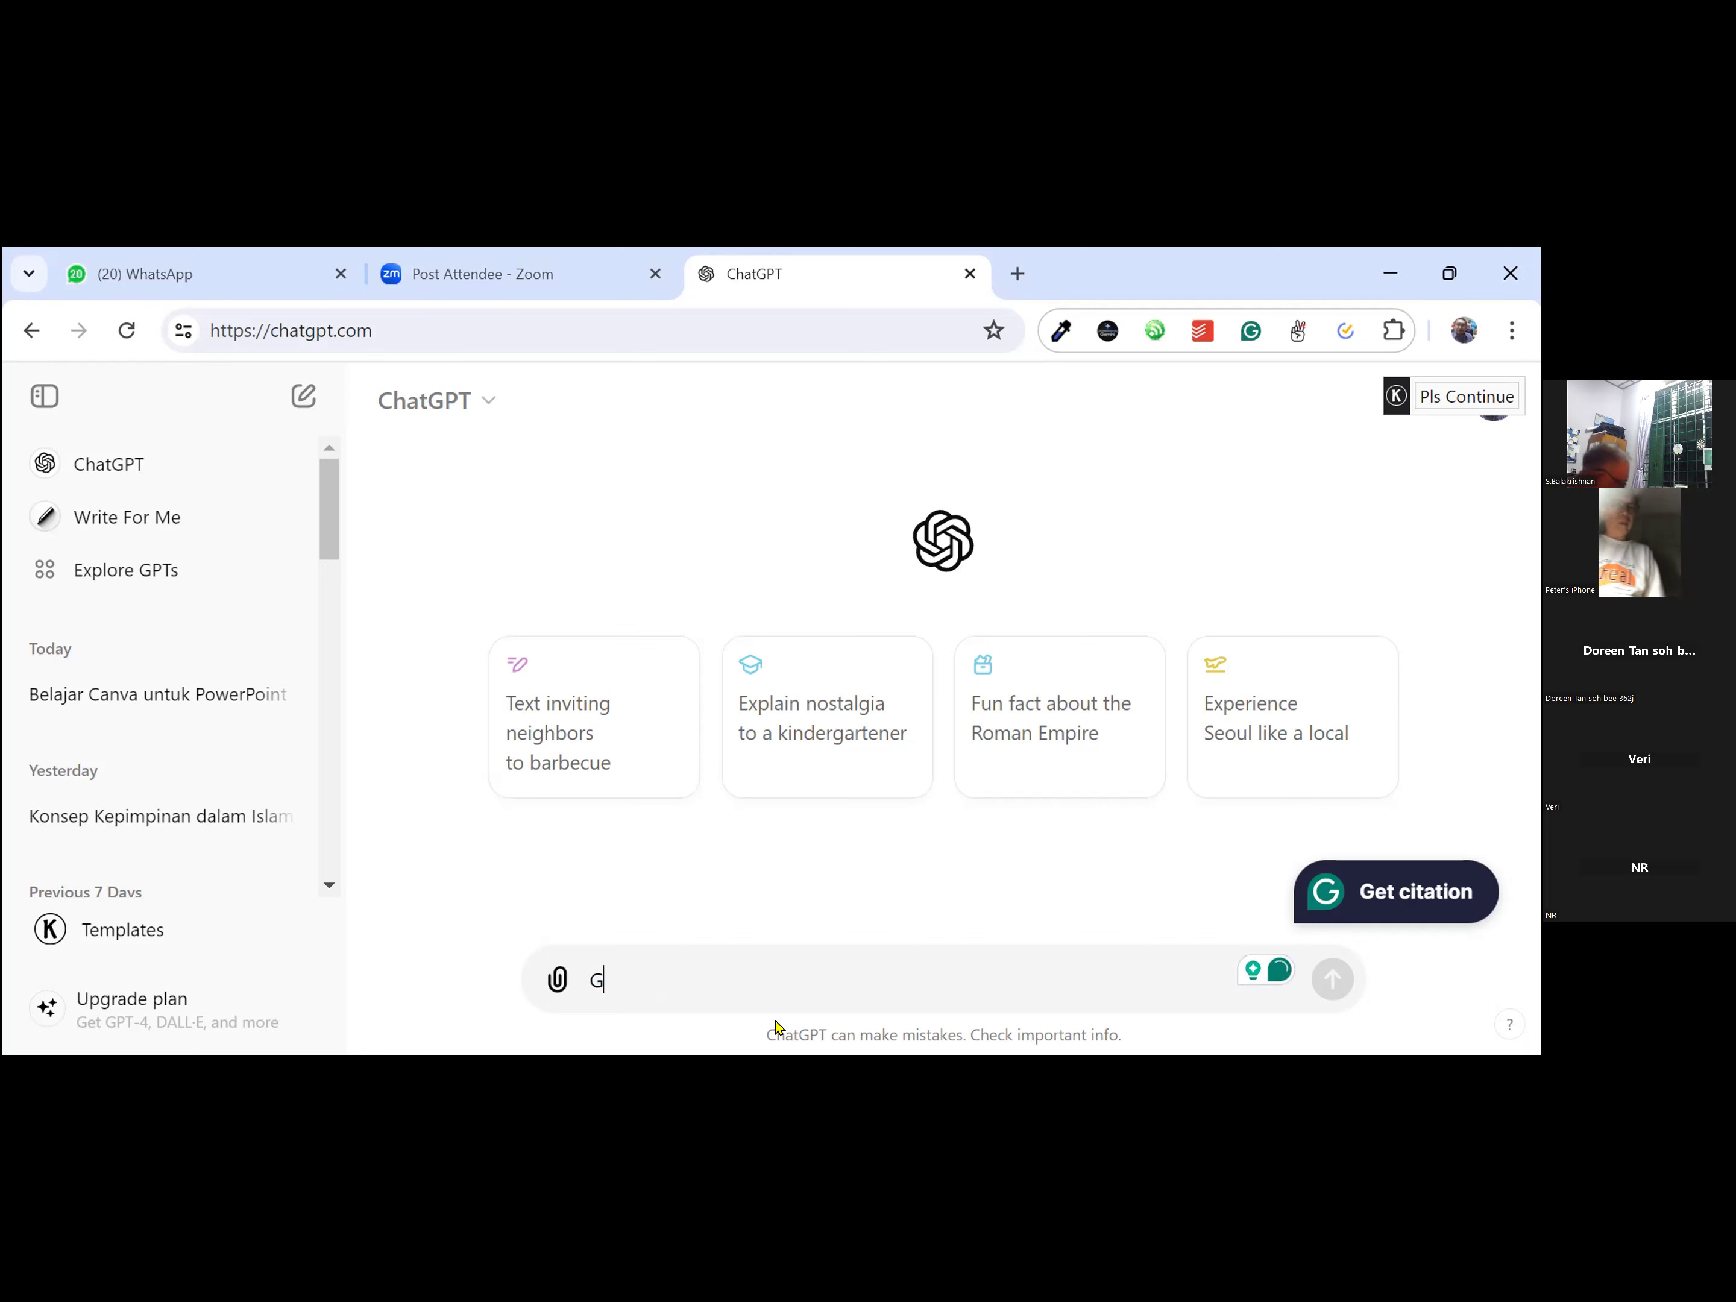
text(ive me t)
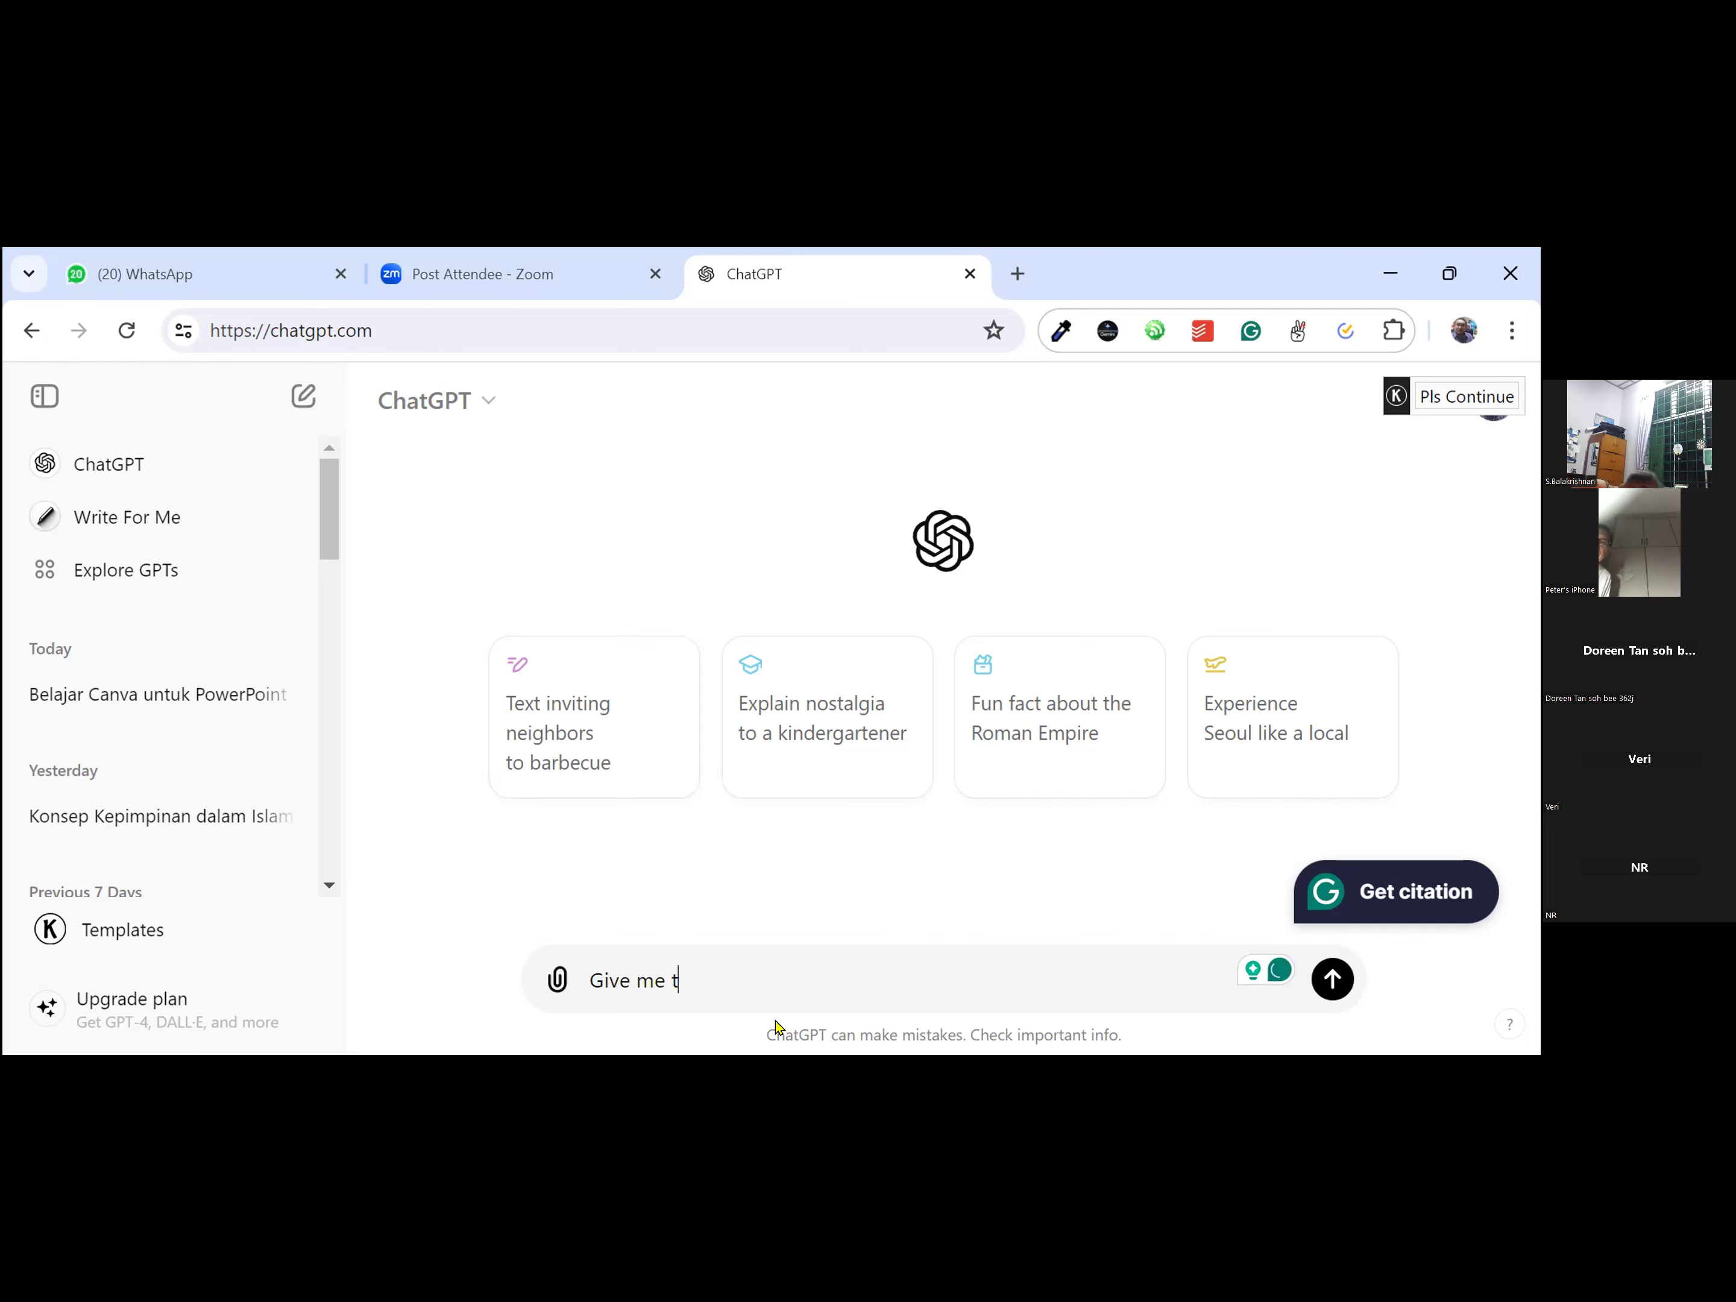
text(he target audience for be)
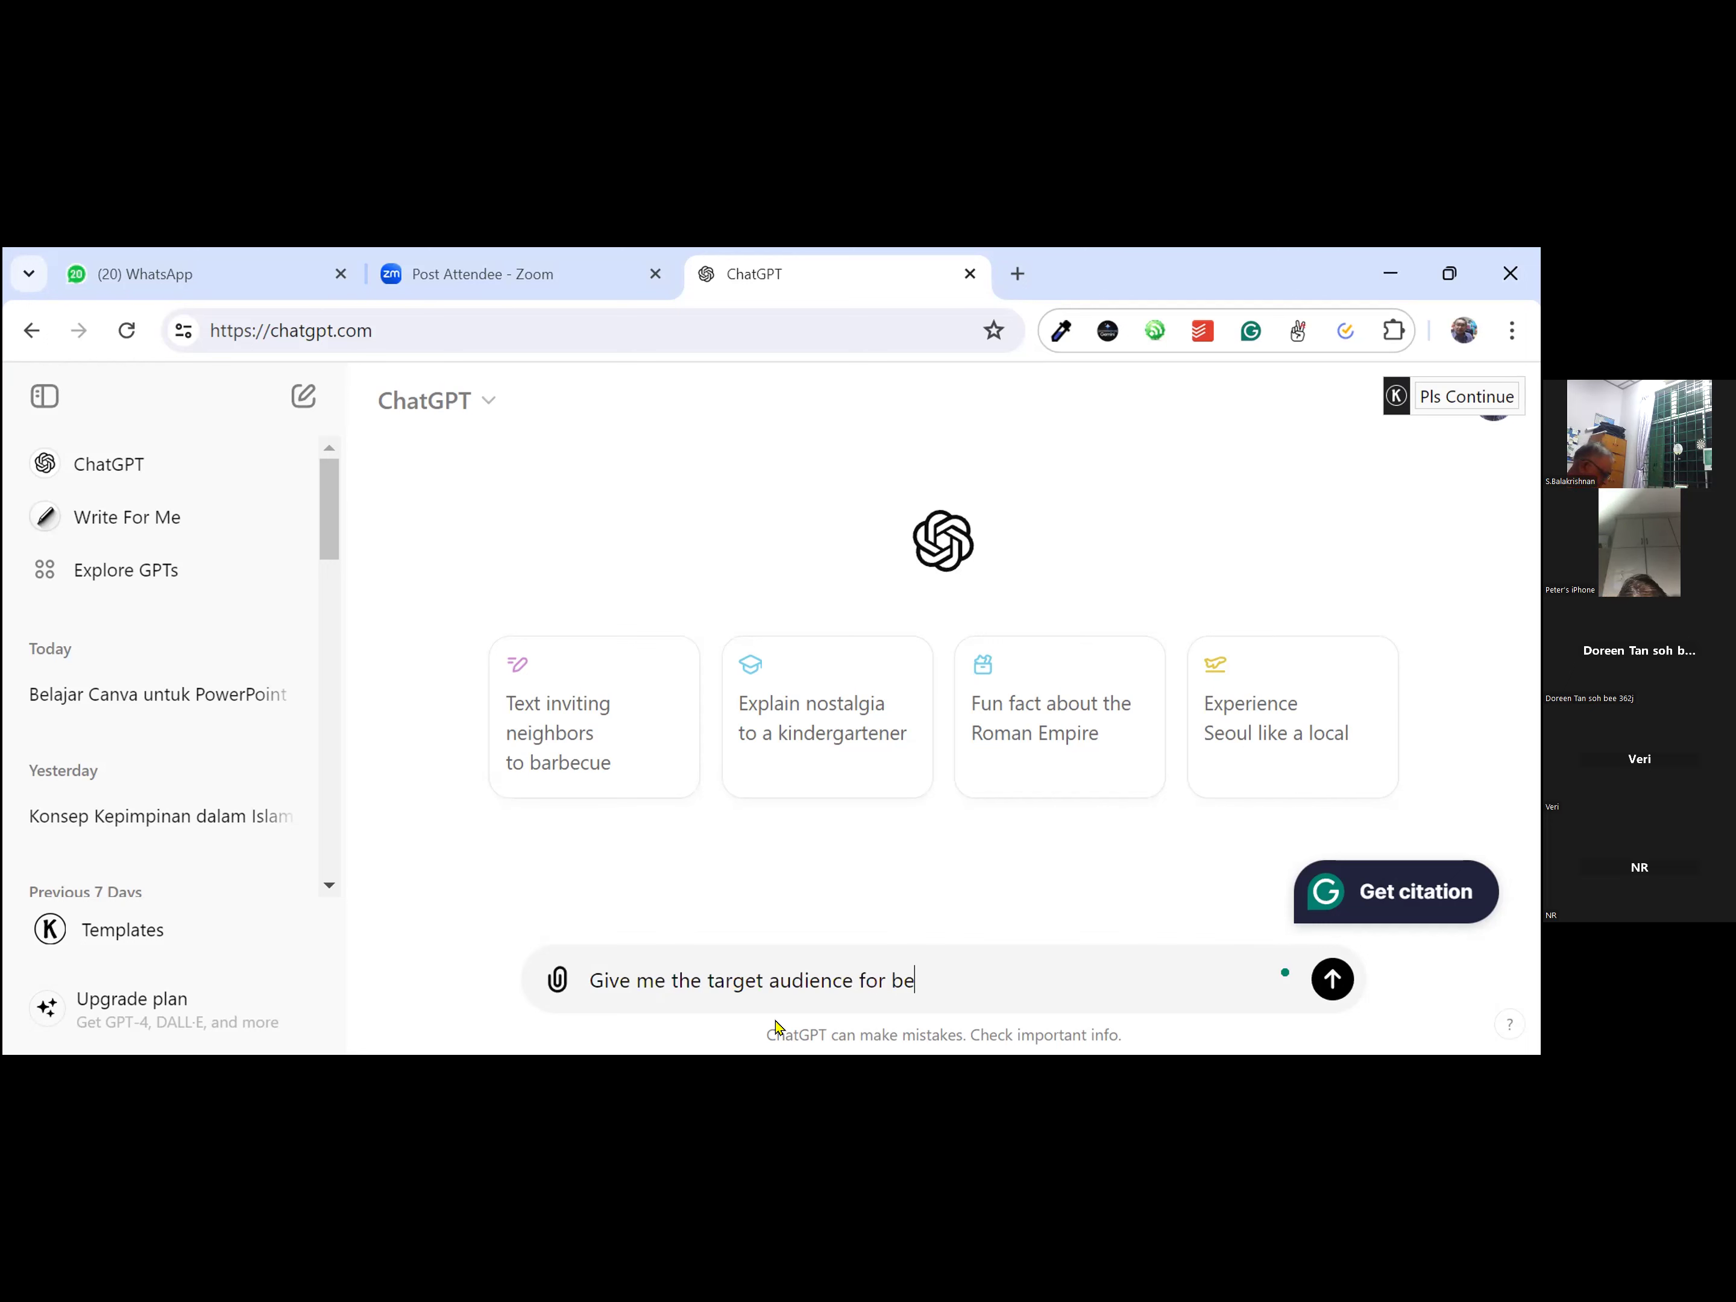
text(e propolis)
key(Return)
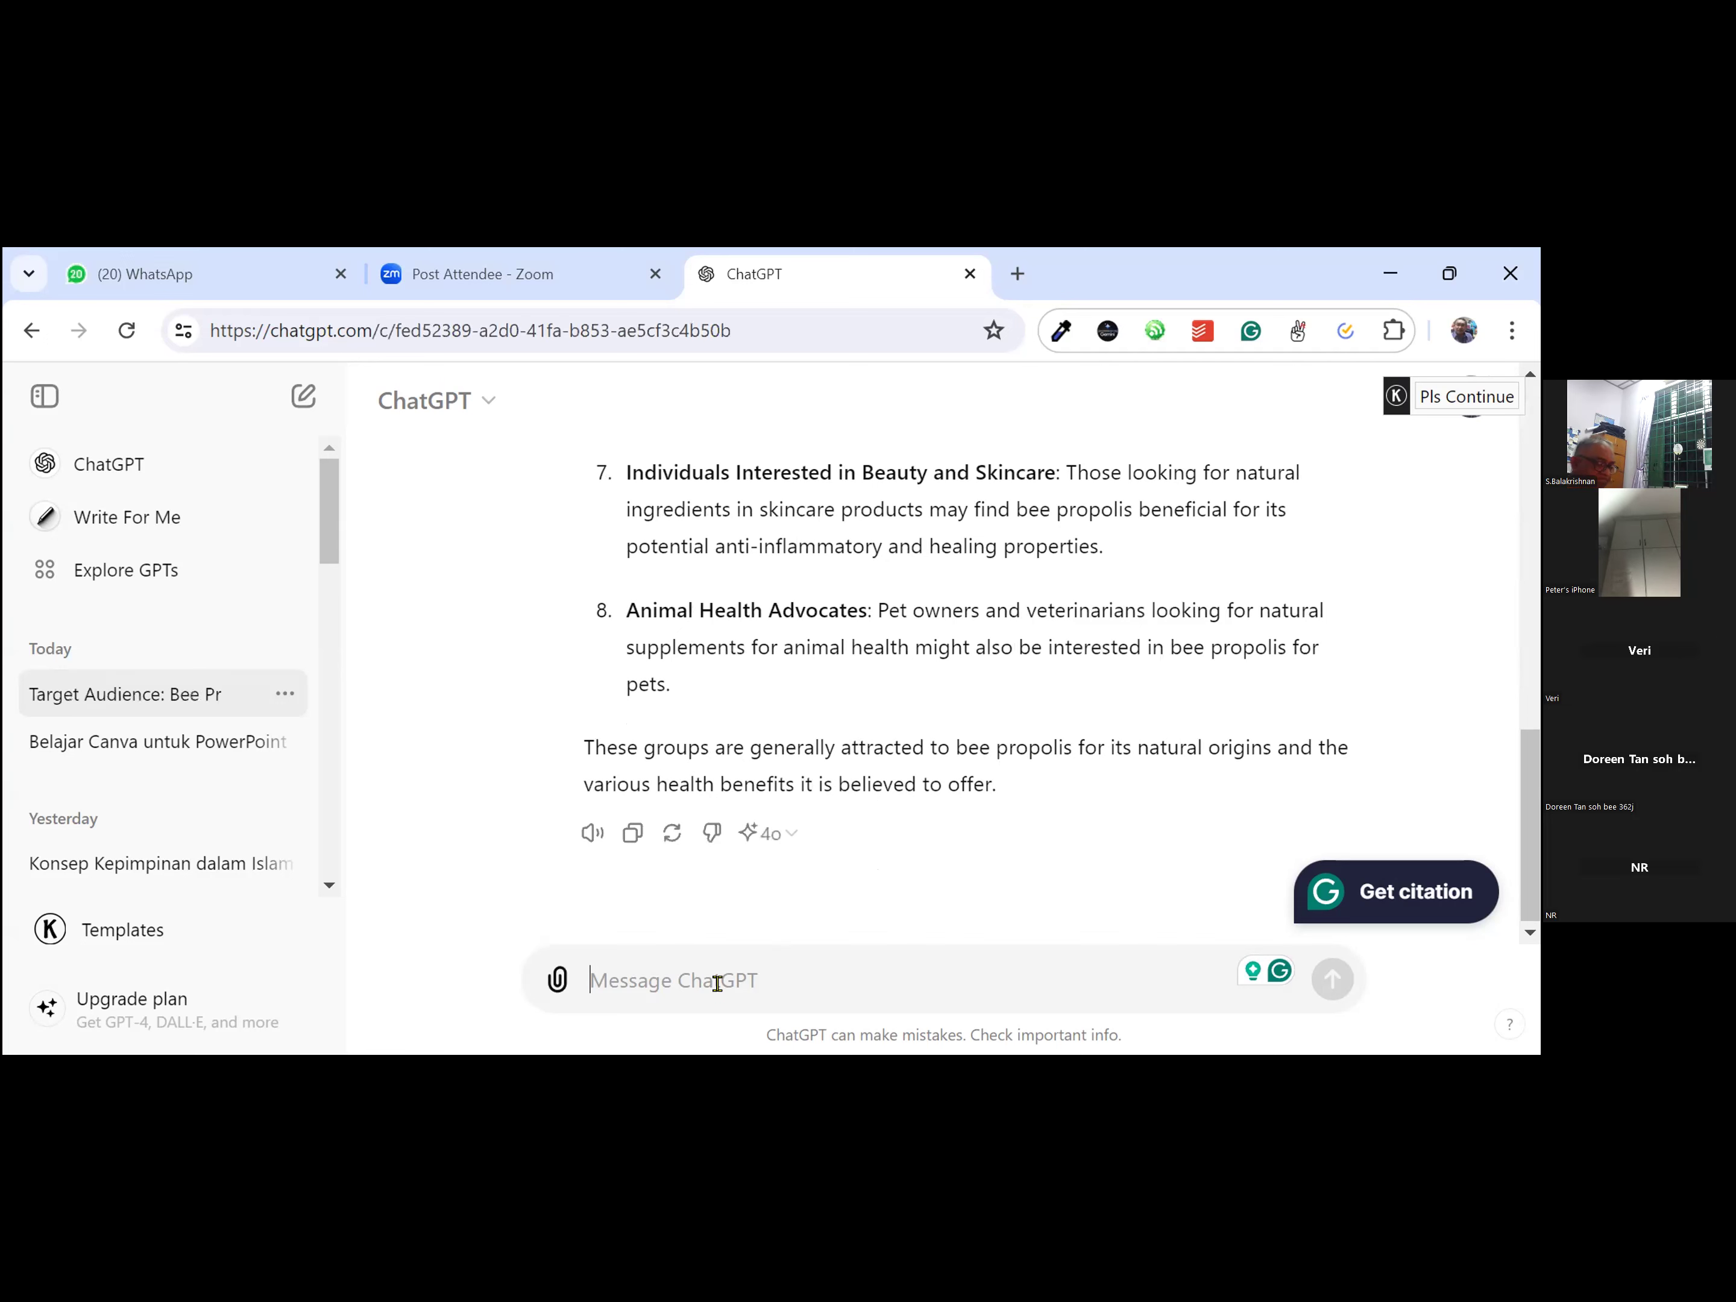
Step: Send a follow-up prompt asking "how do i reach them"
text(h)
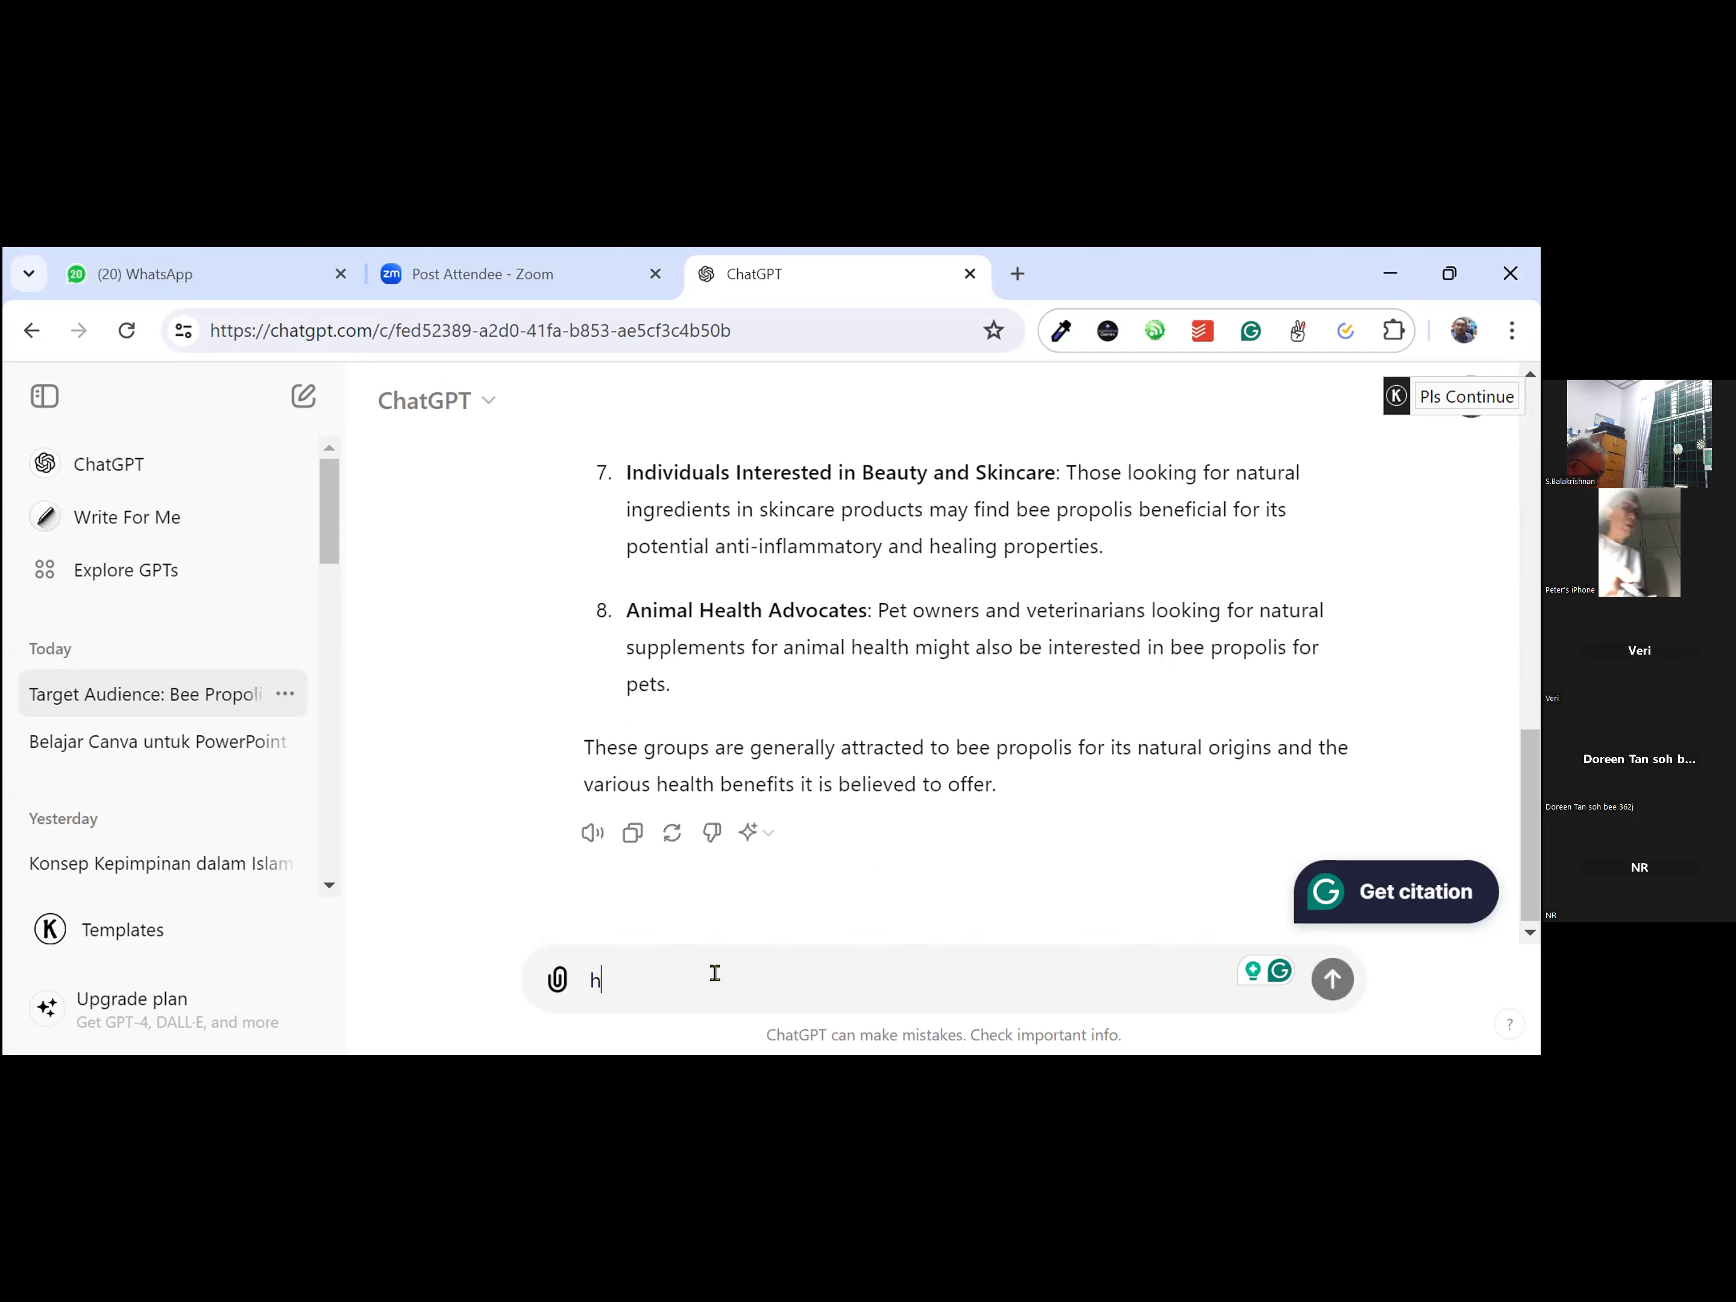
text(ow do )
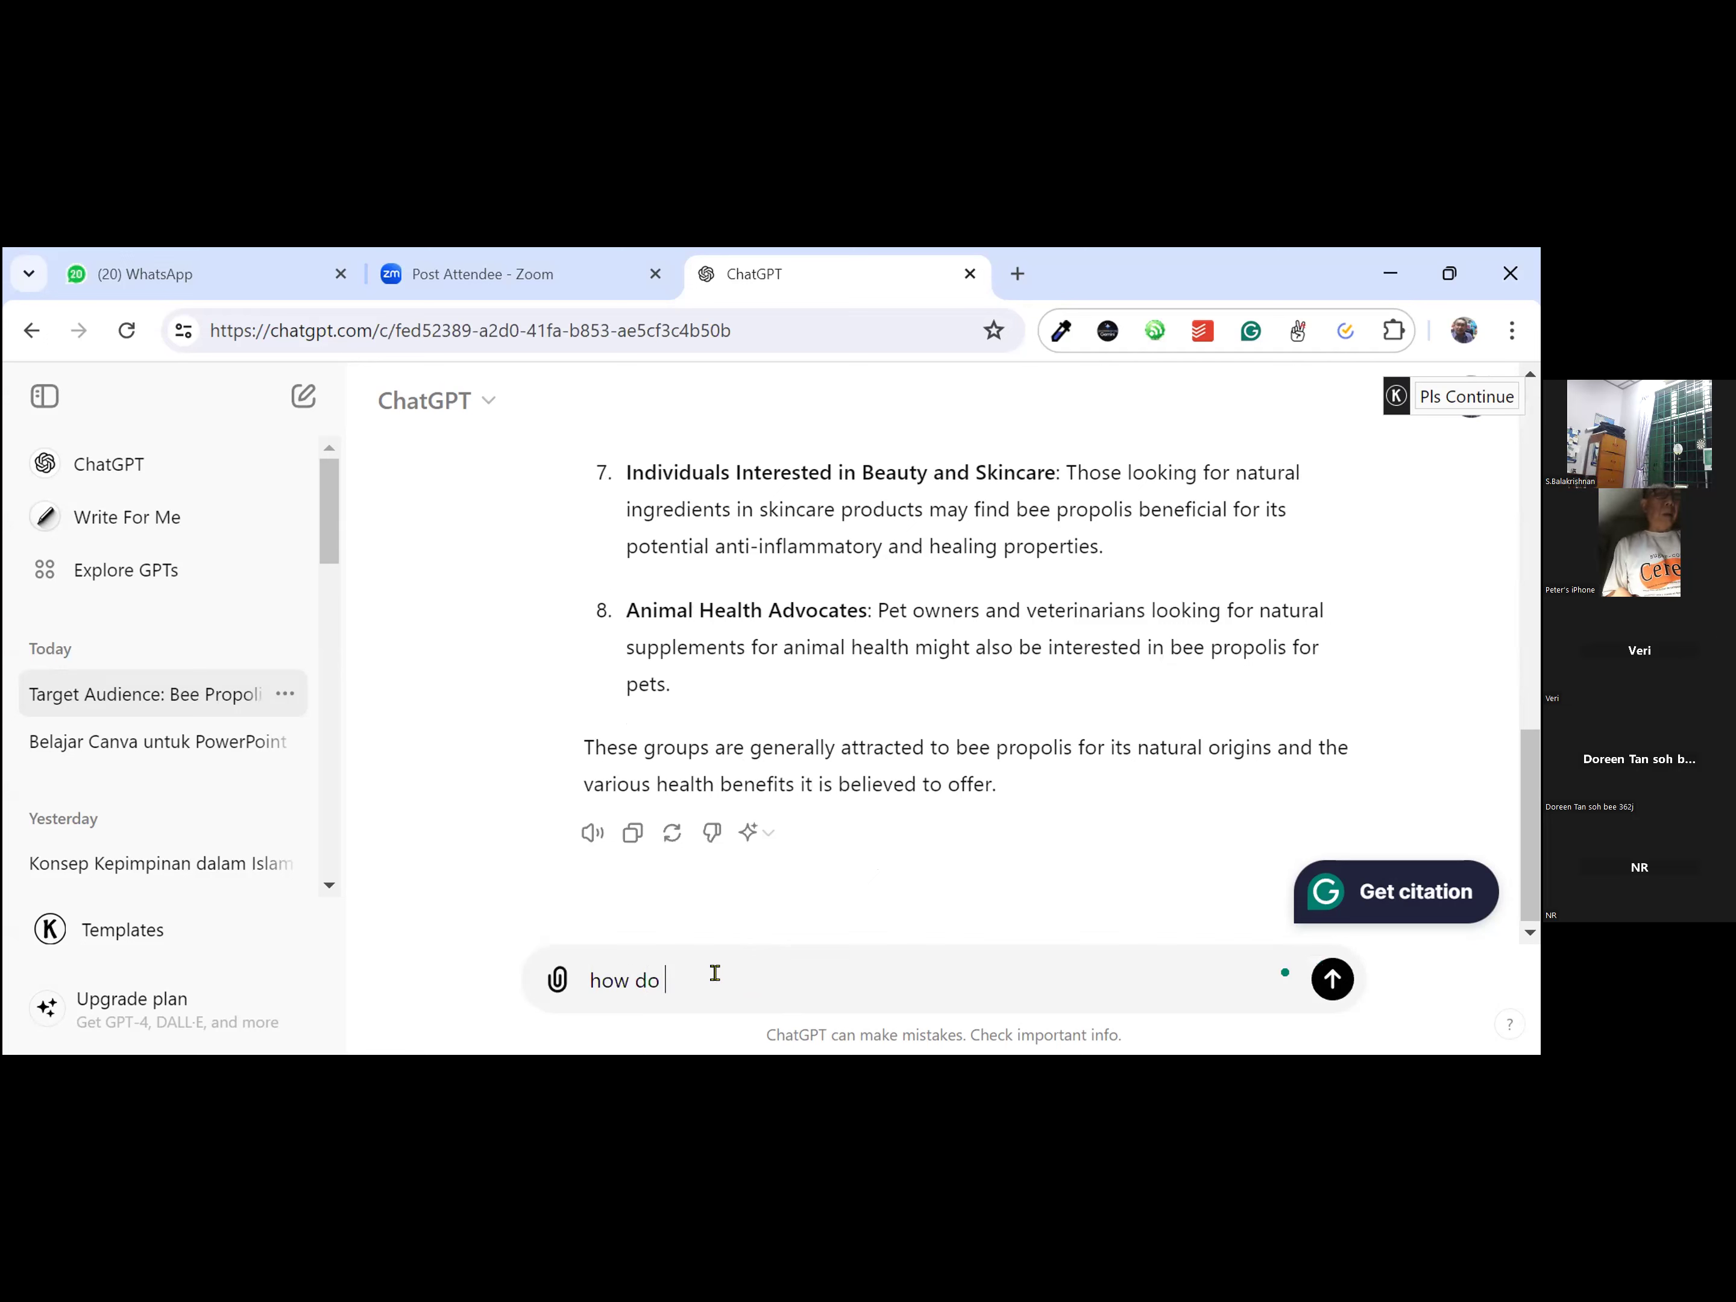
text(i readh them)
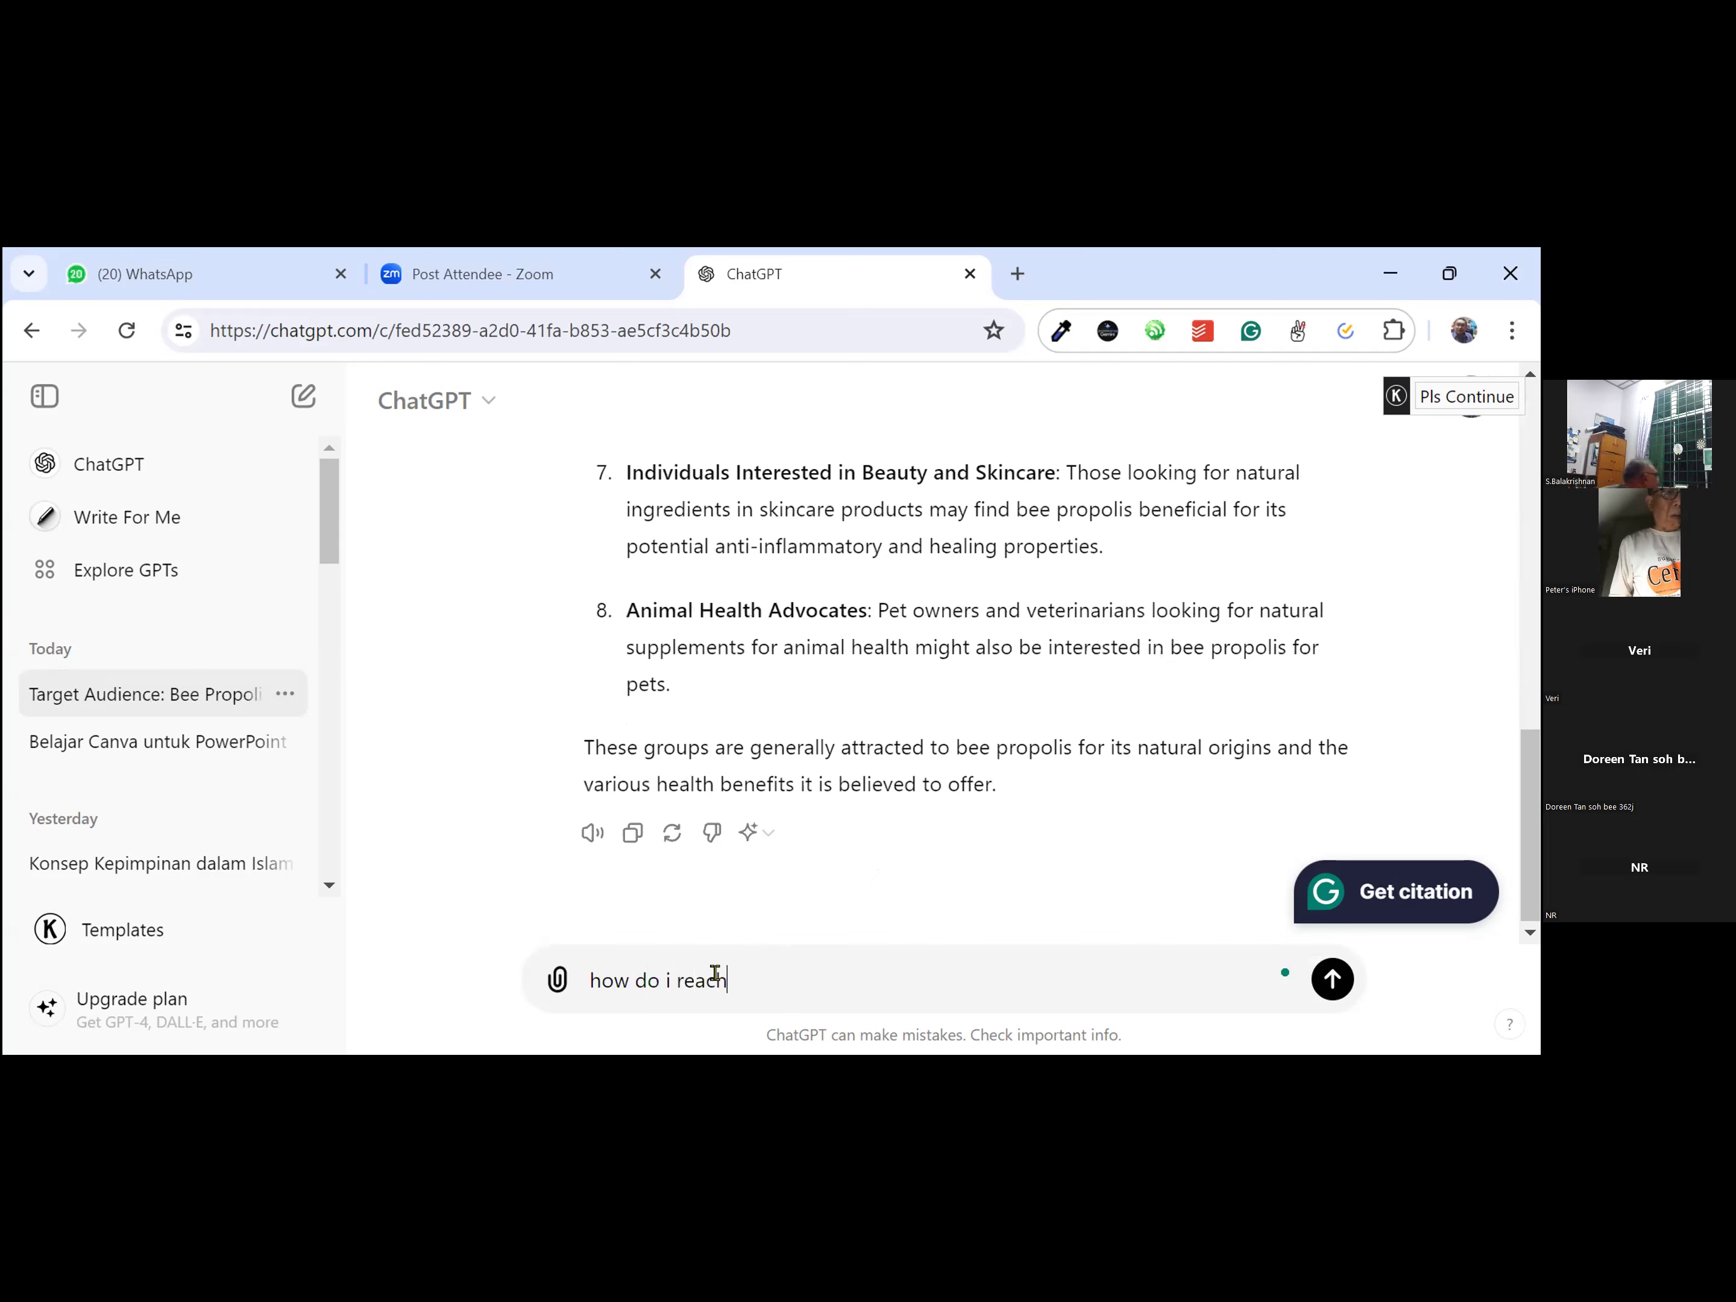
key(Return)
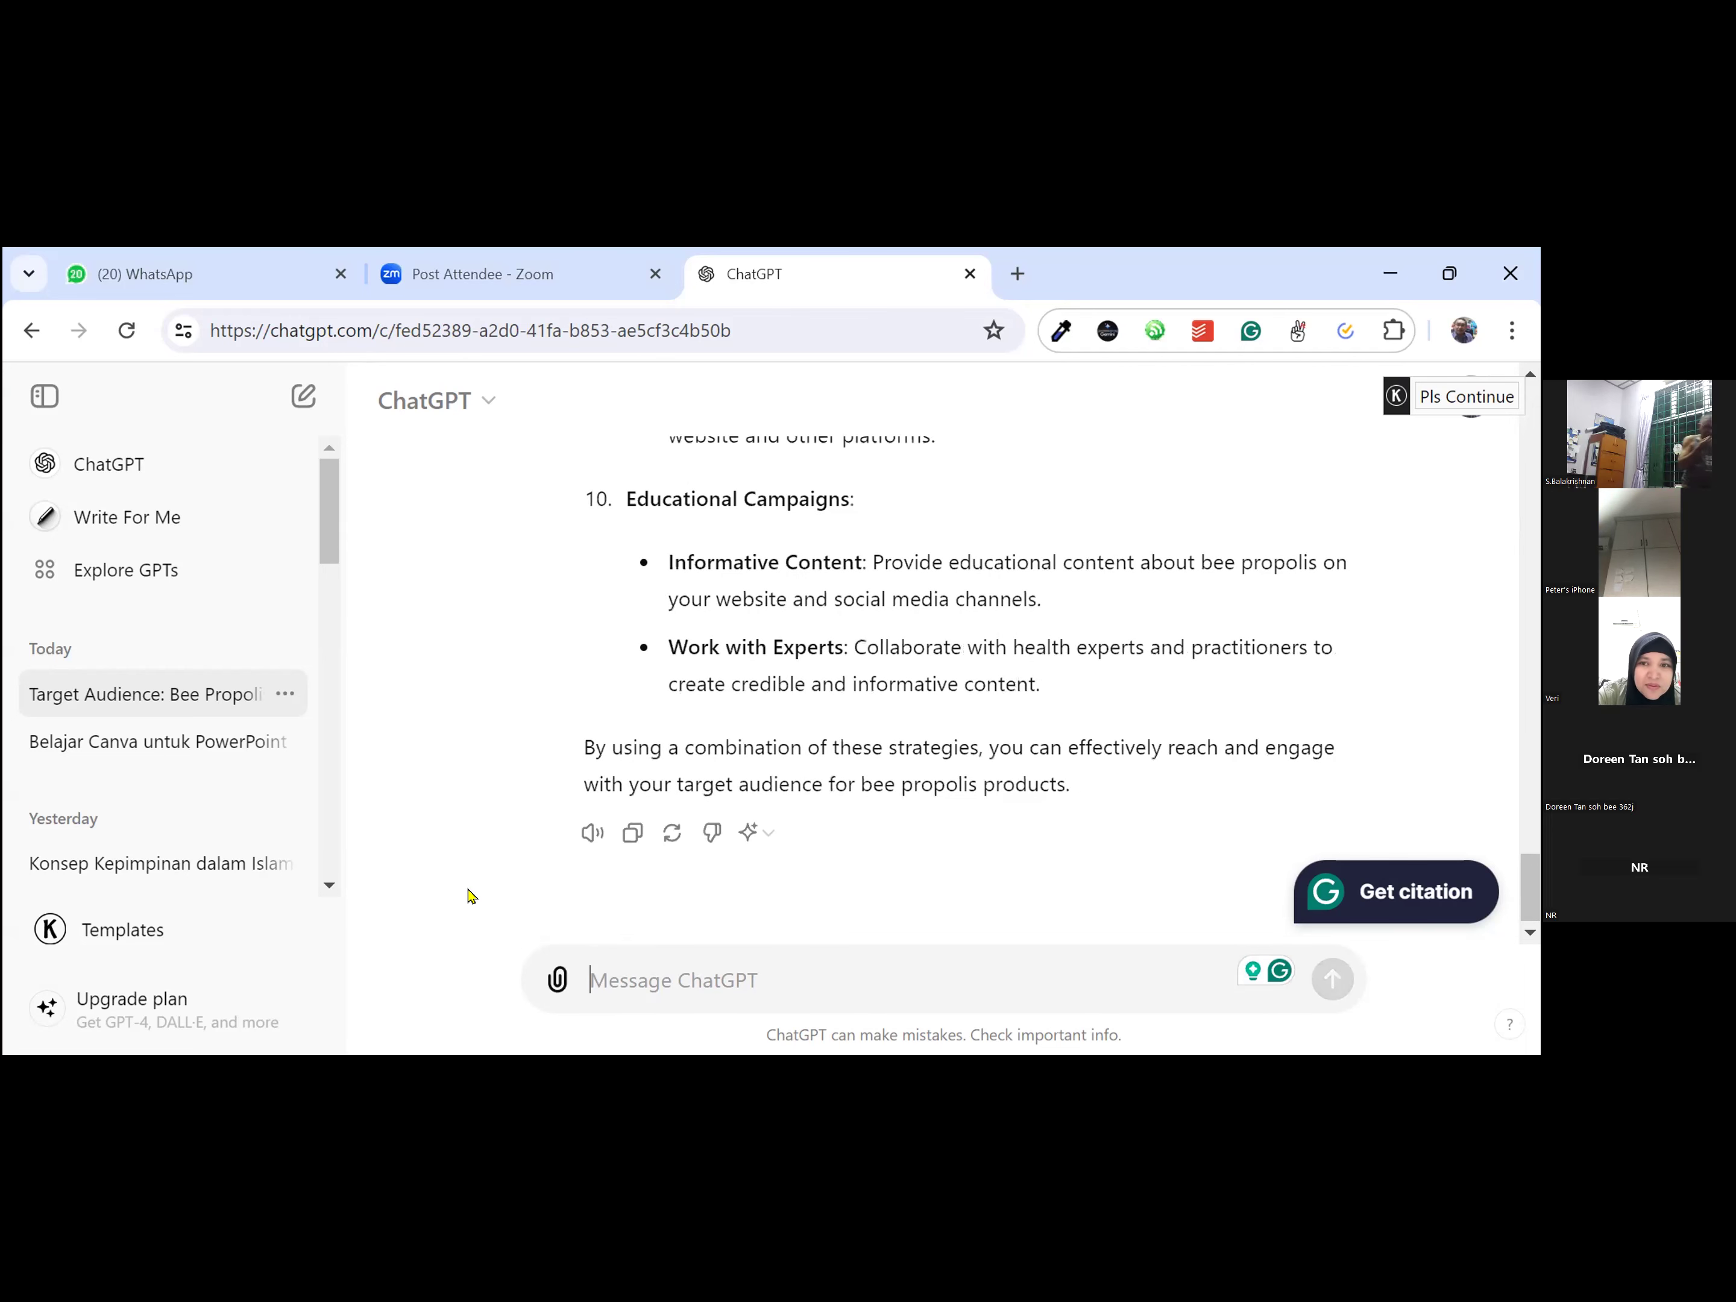
Step: Copy the whole Videos bullet under Content Marketing in the answer about reaching the audience
scroll(1202, 814, up, 5)
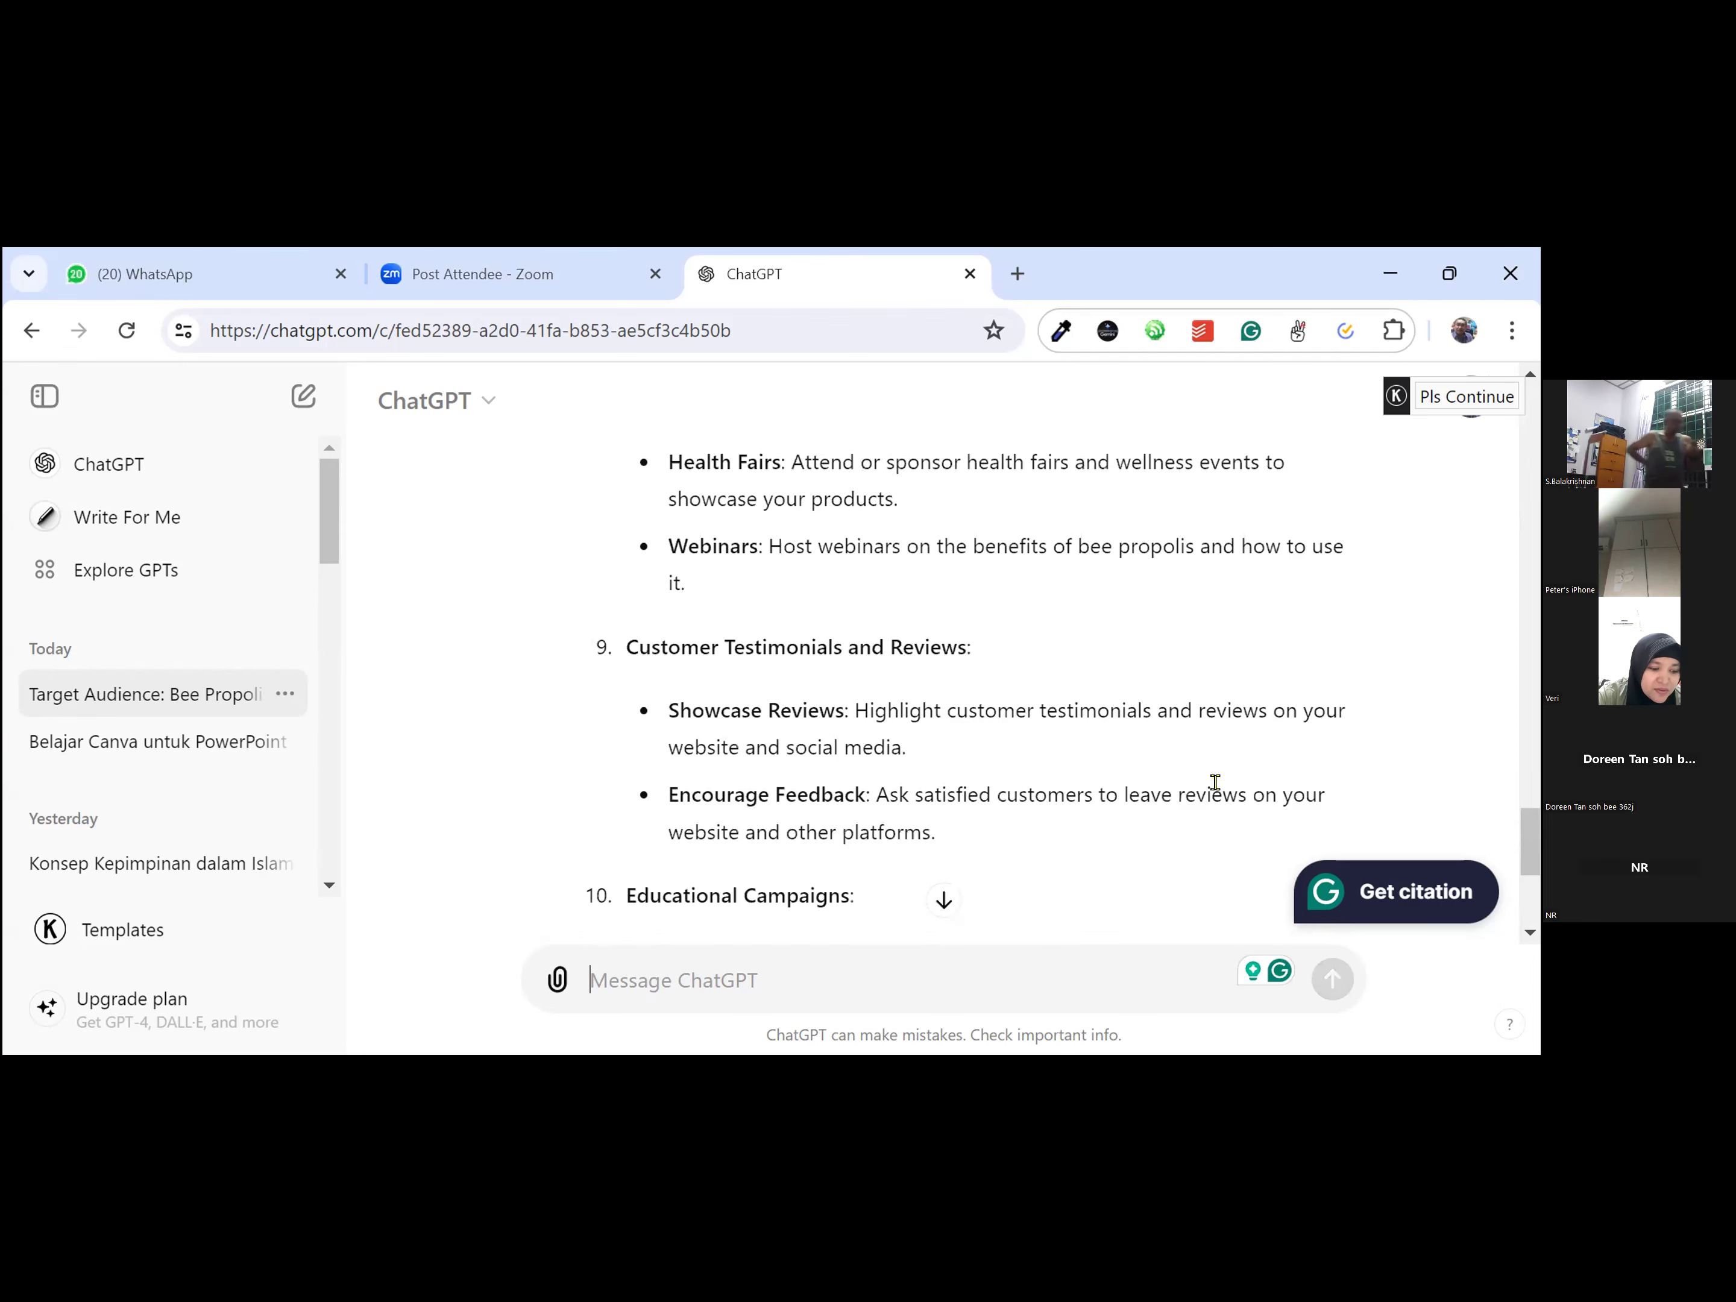
scroll(1215, 782, up, 5)
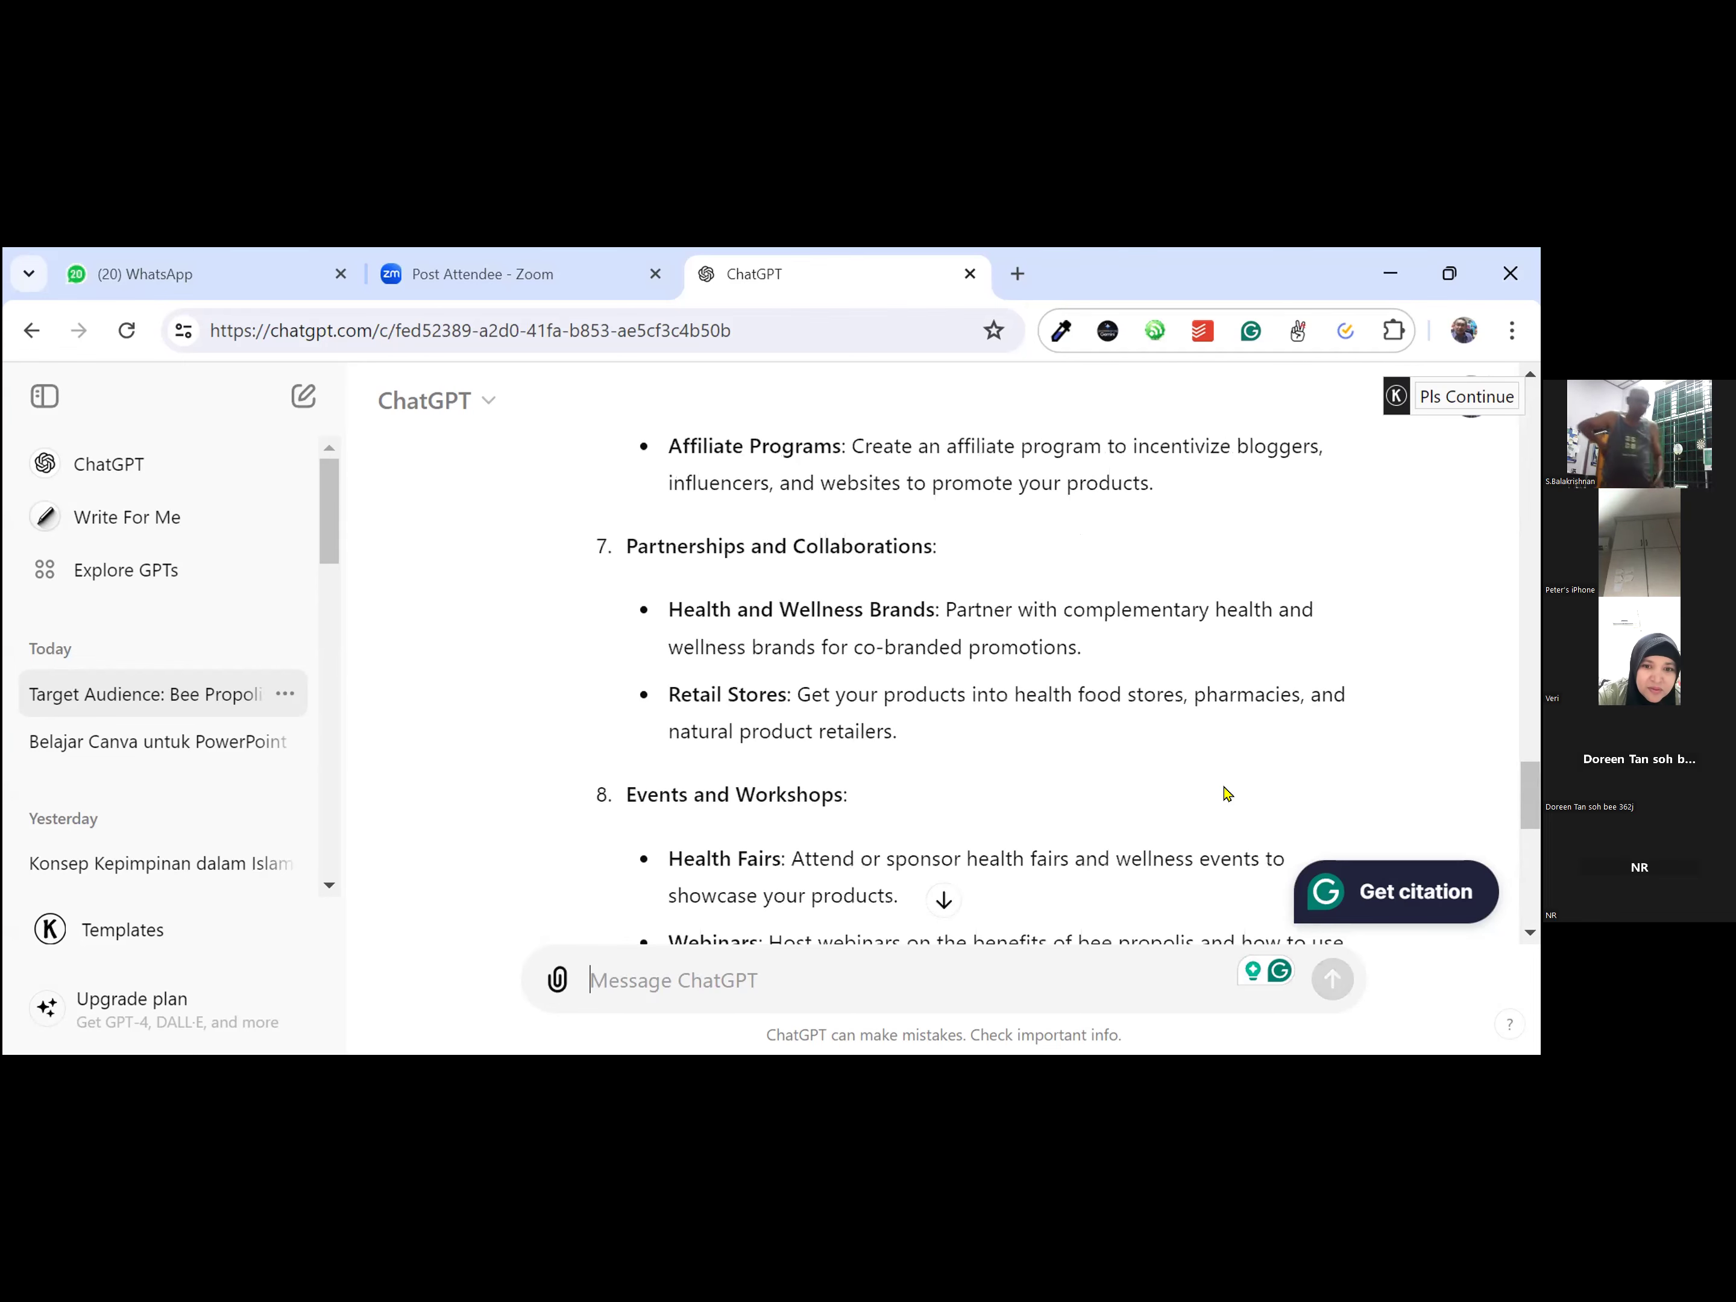
scroll(1226, 789, up, 3)
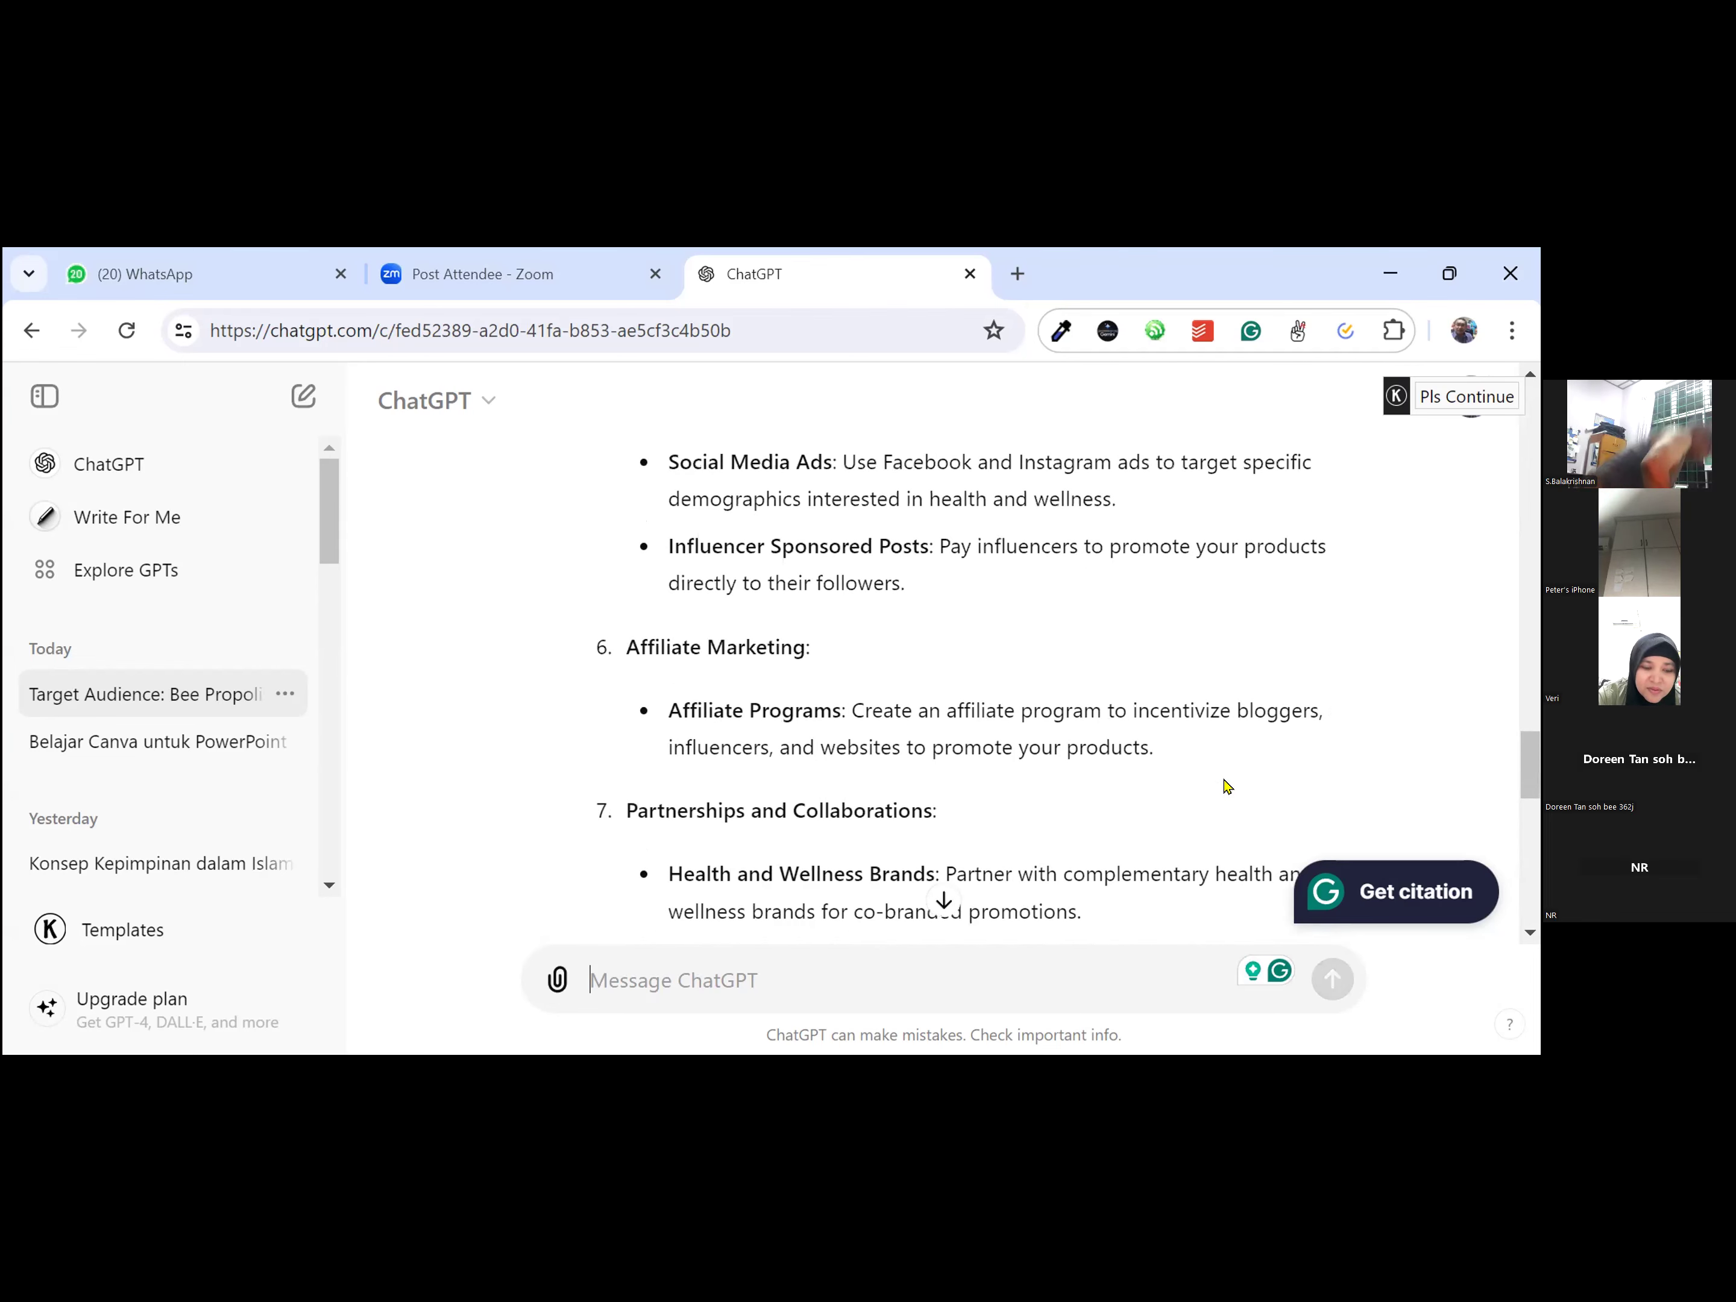
scroll(1228, 784, up, 4)
scroll(1226, 780, up, 15)
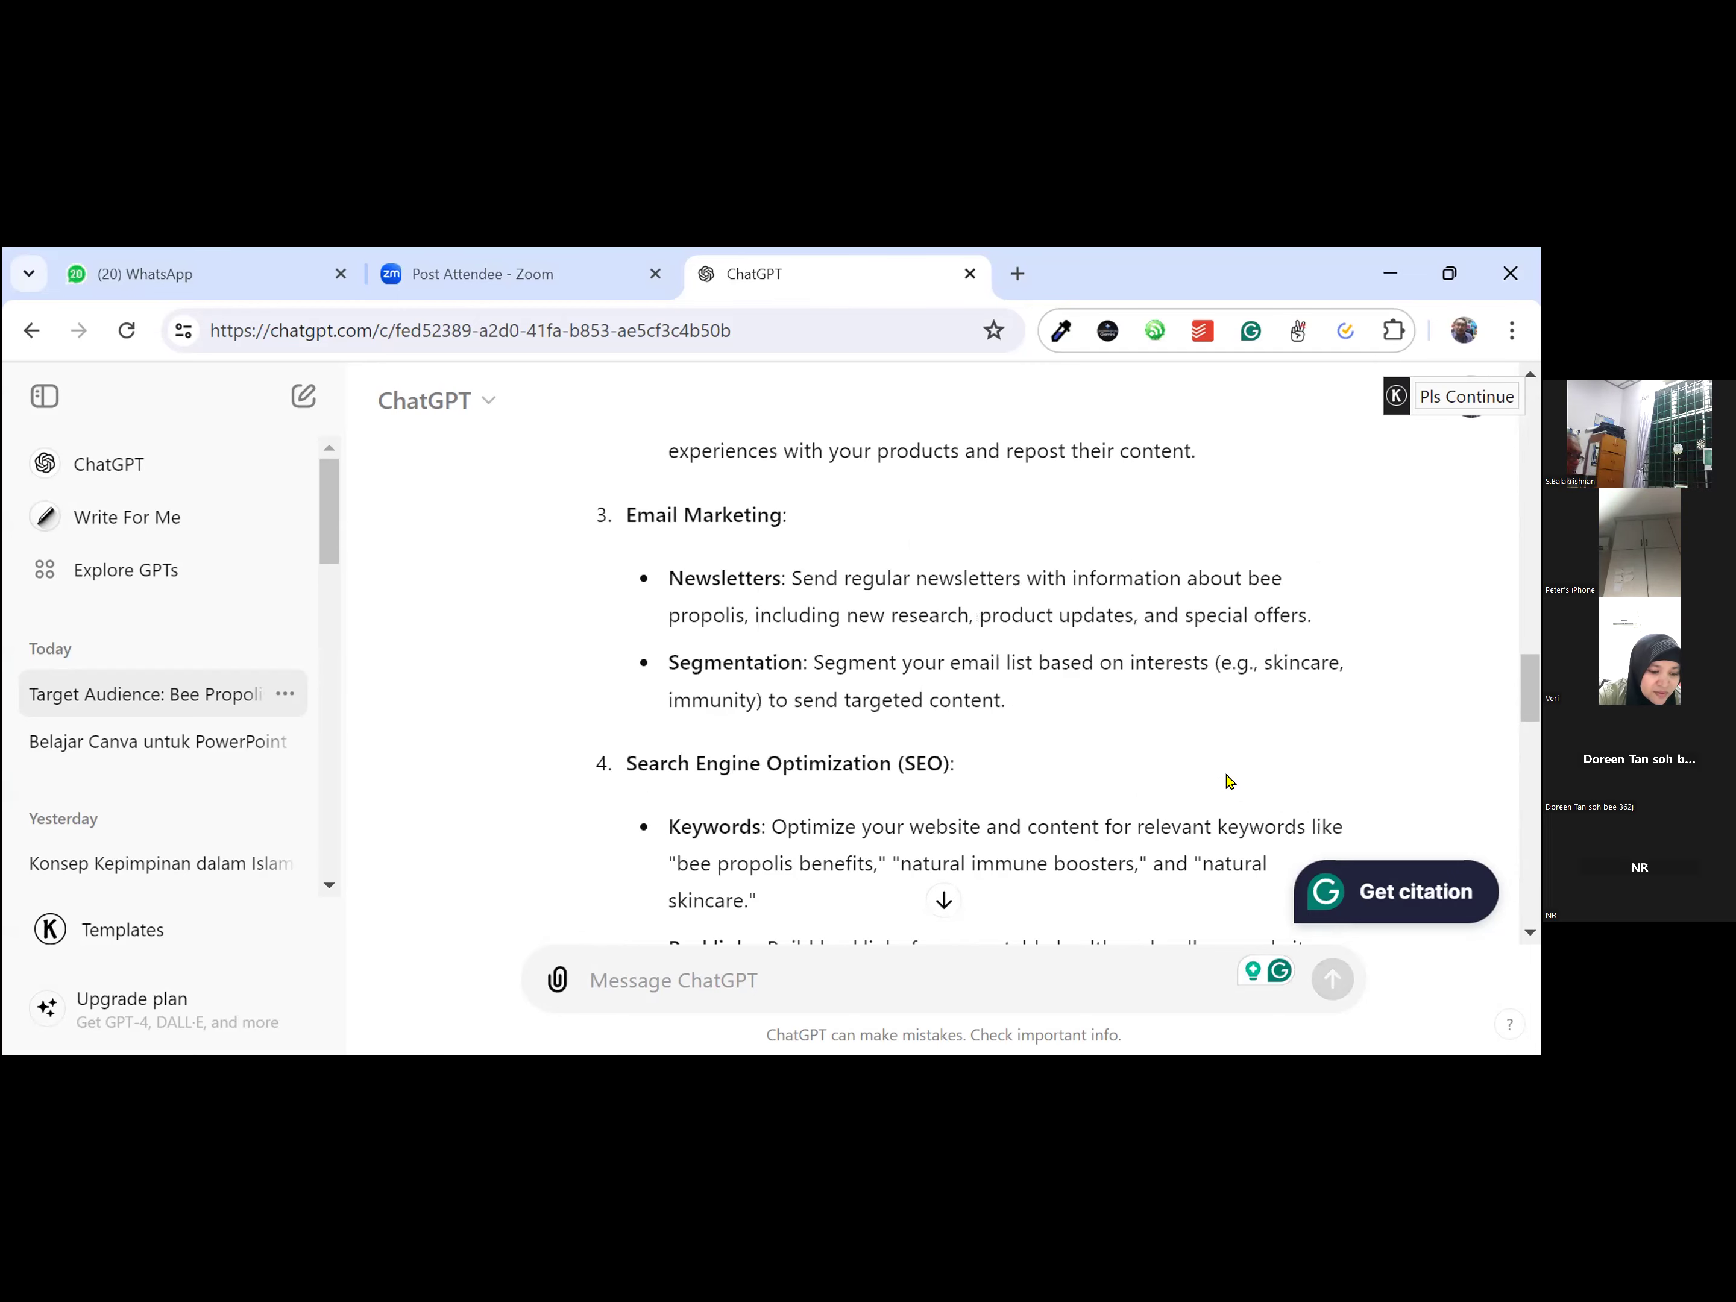
scroll(1227, 724, down, 2)
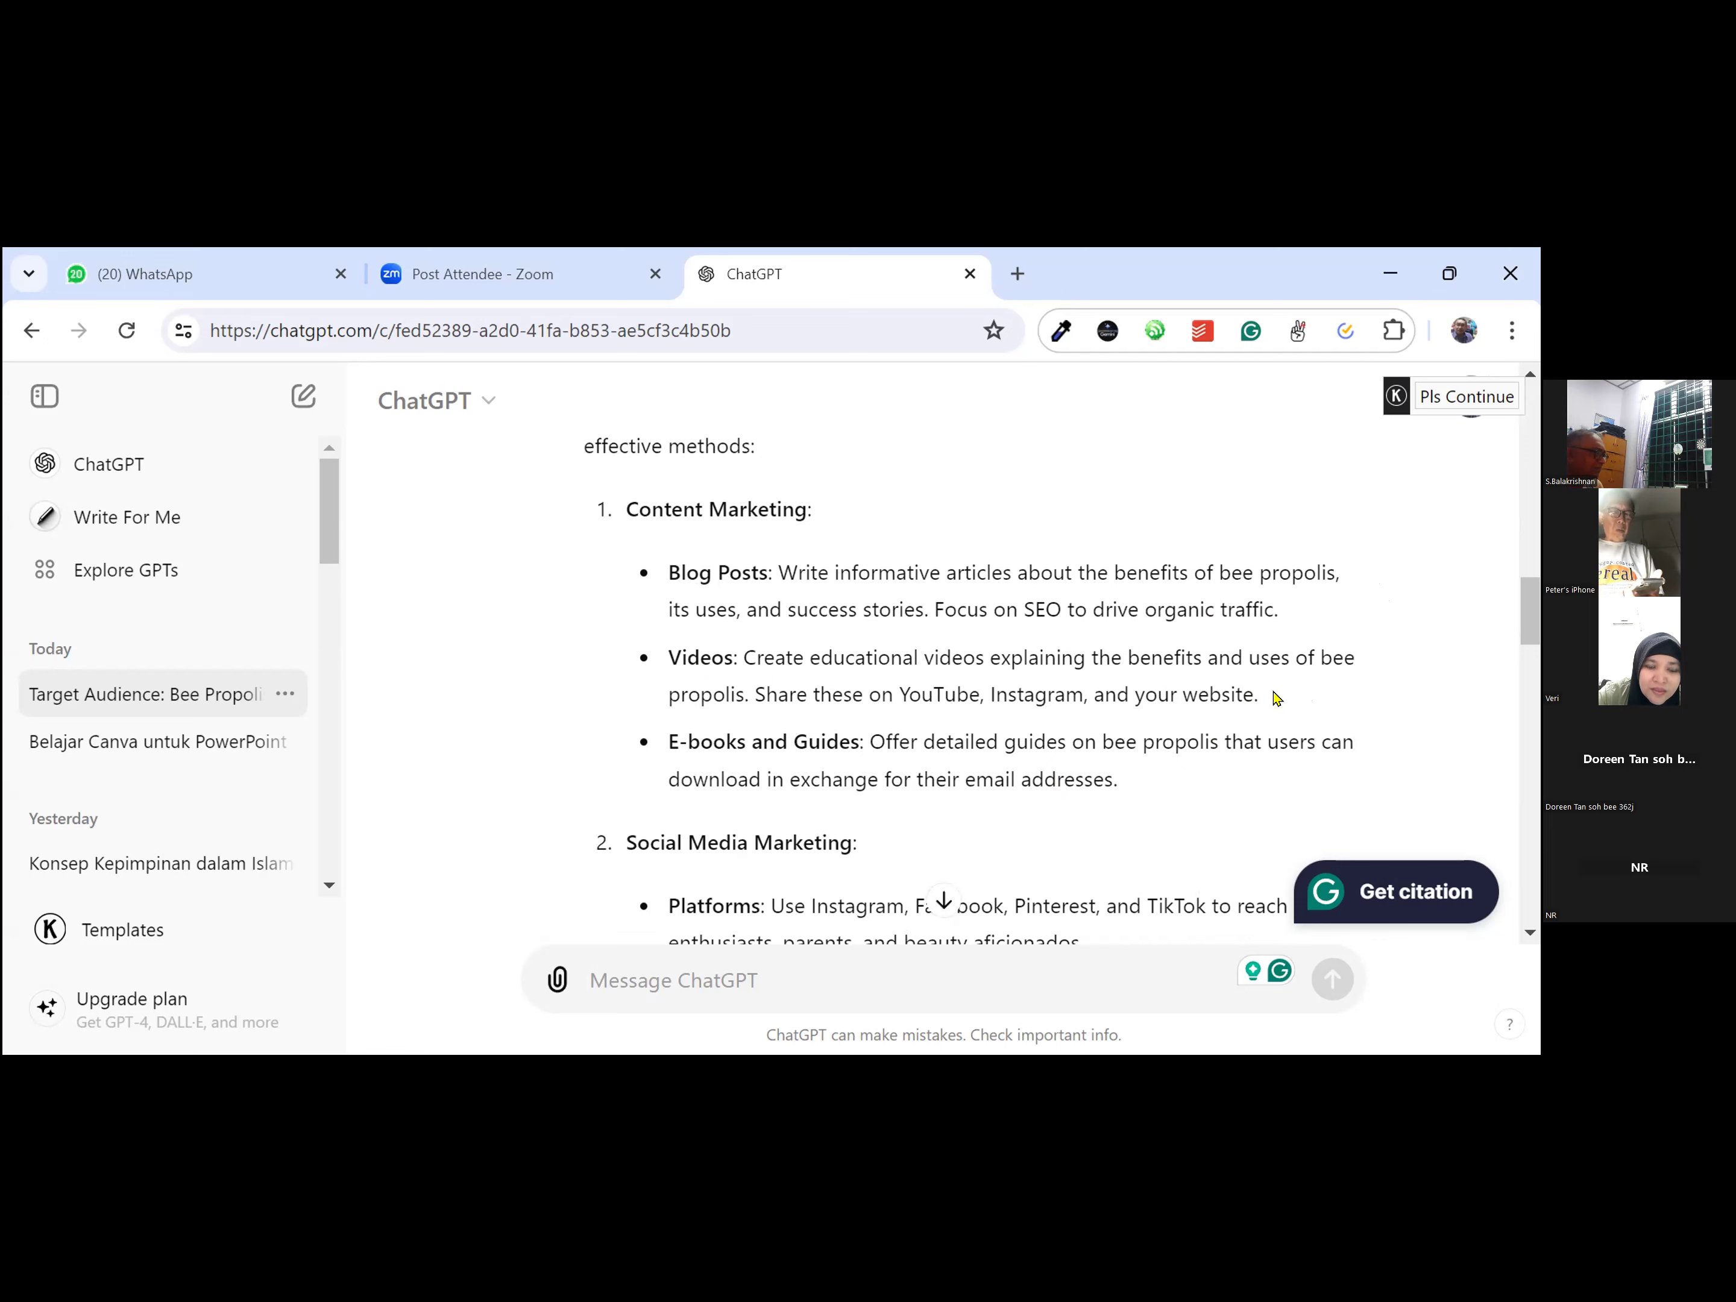
drag(1269, 694, 624, 678)
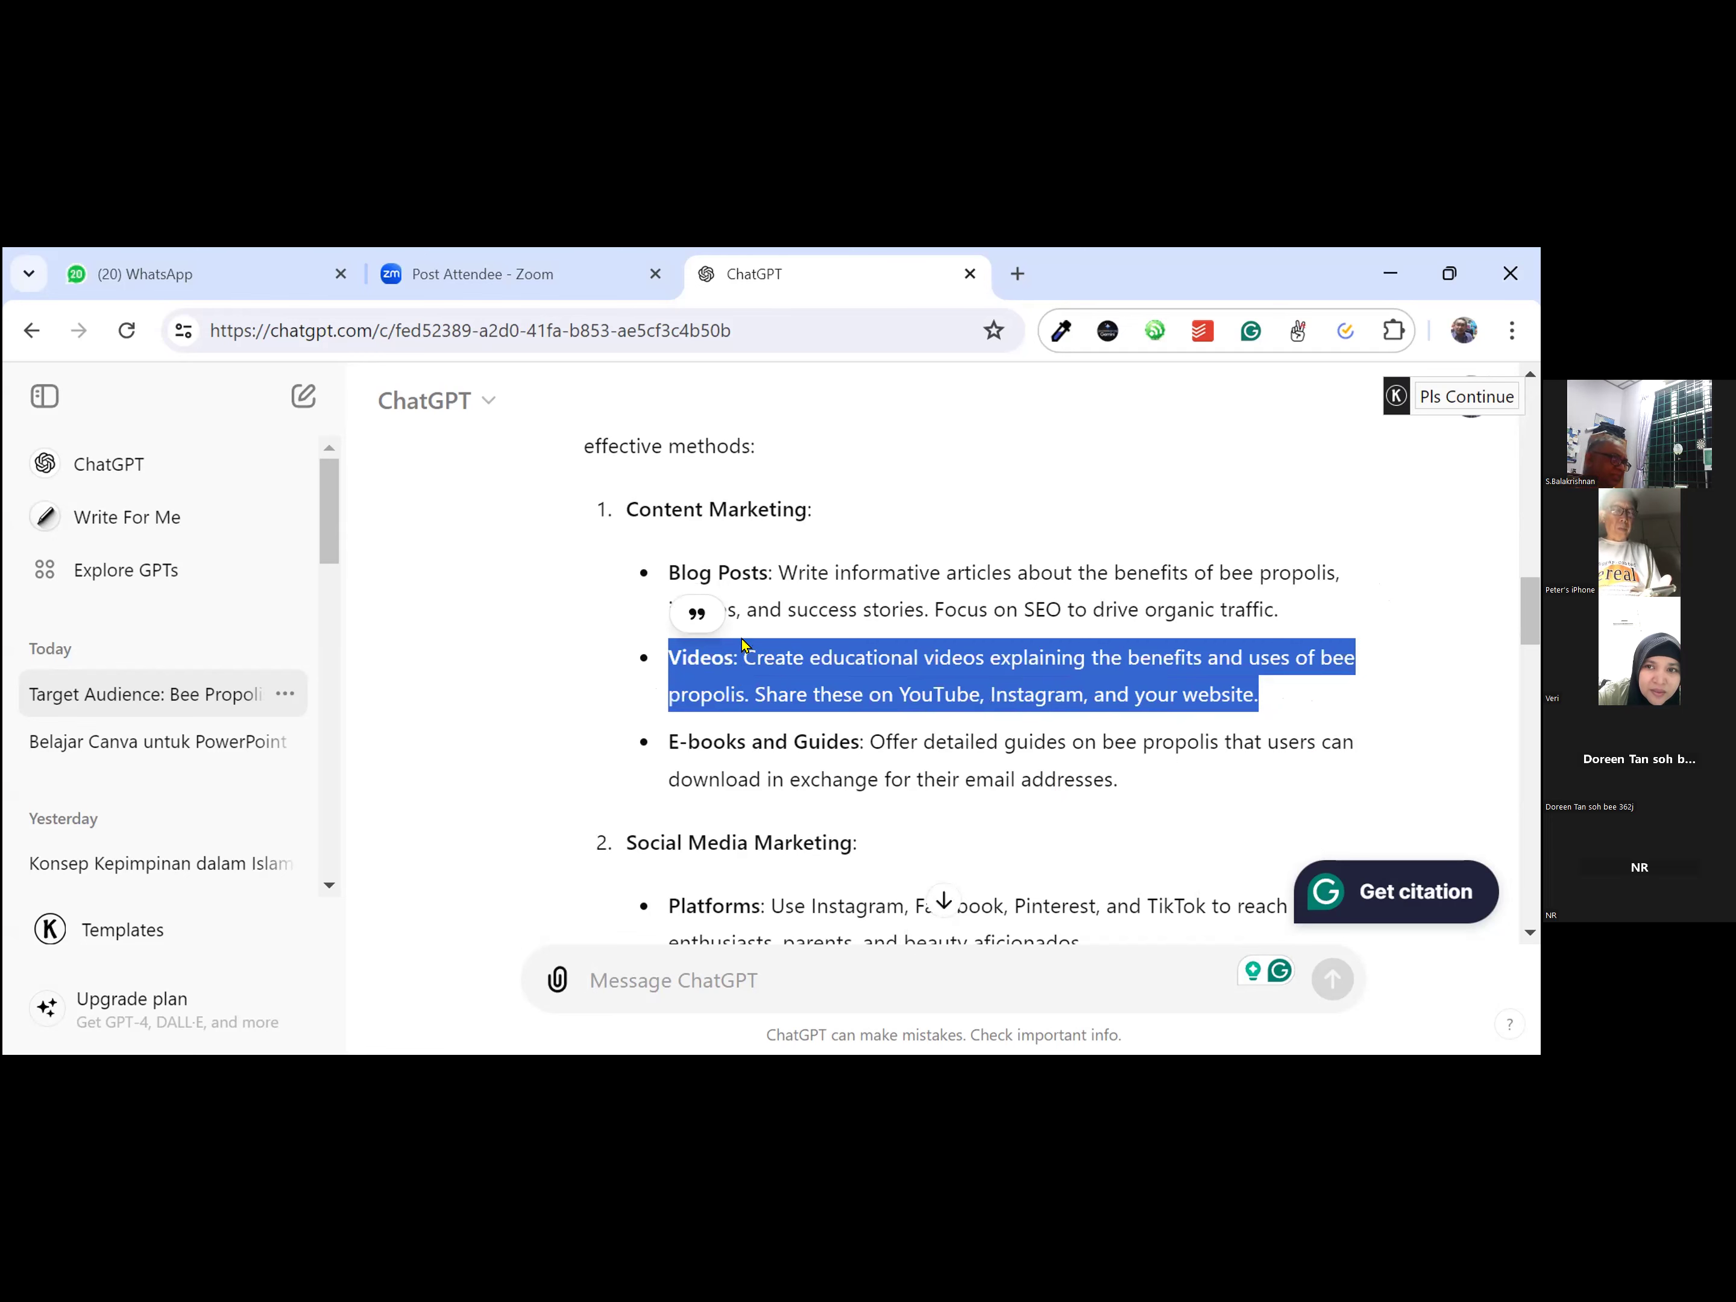
right_click(745, 646)
click(817, 671)
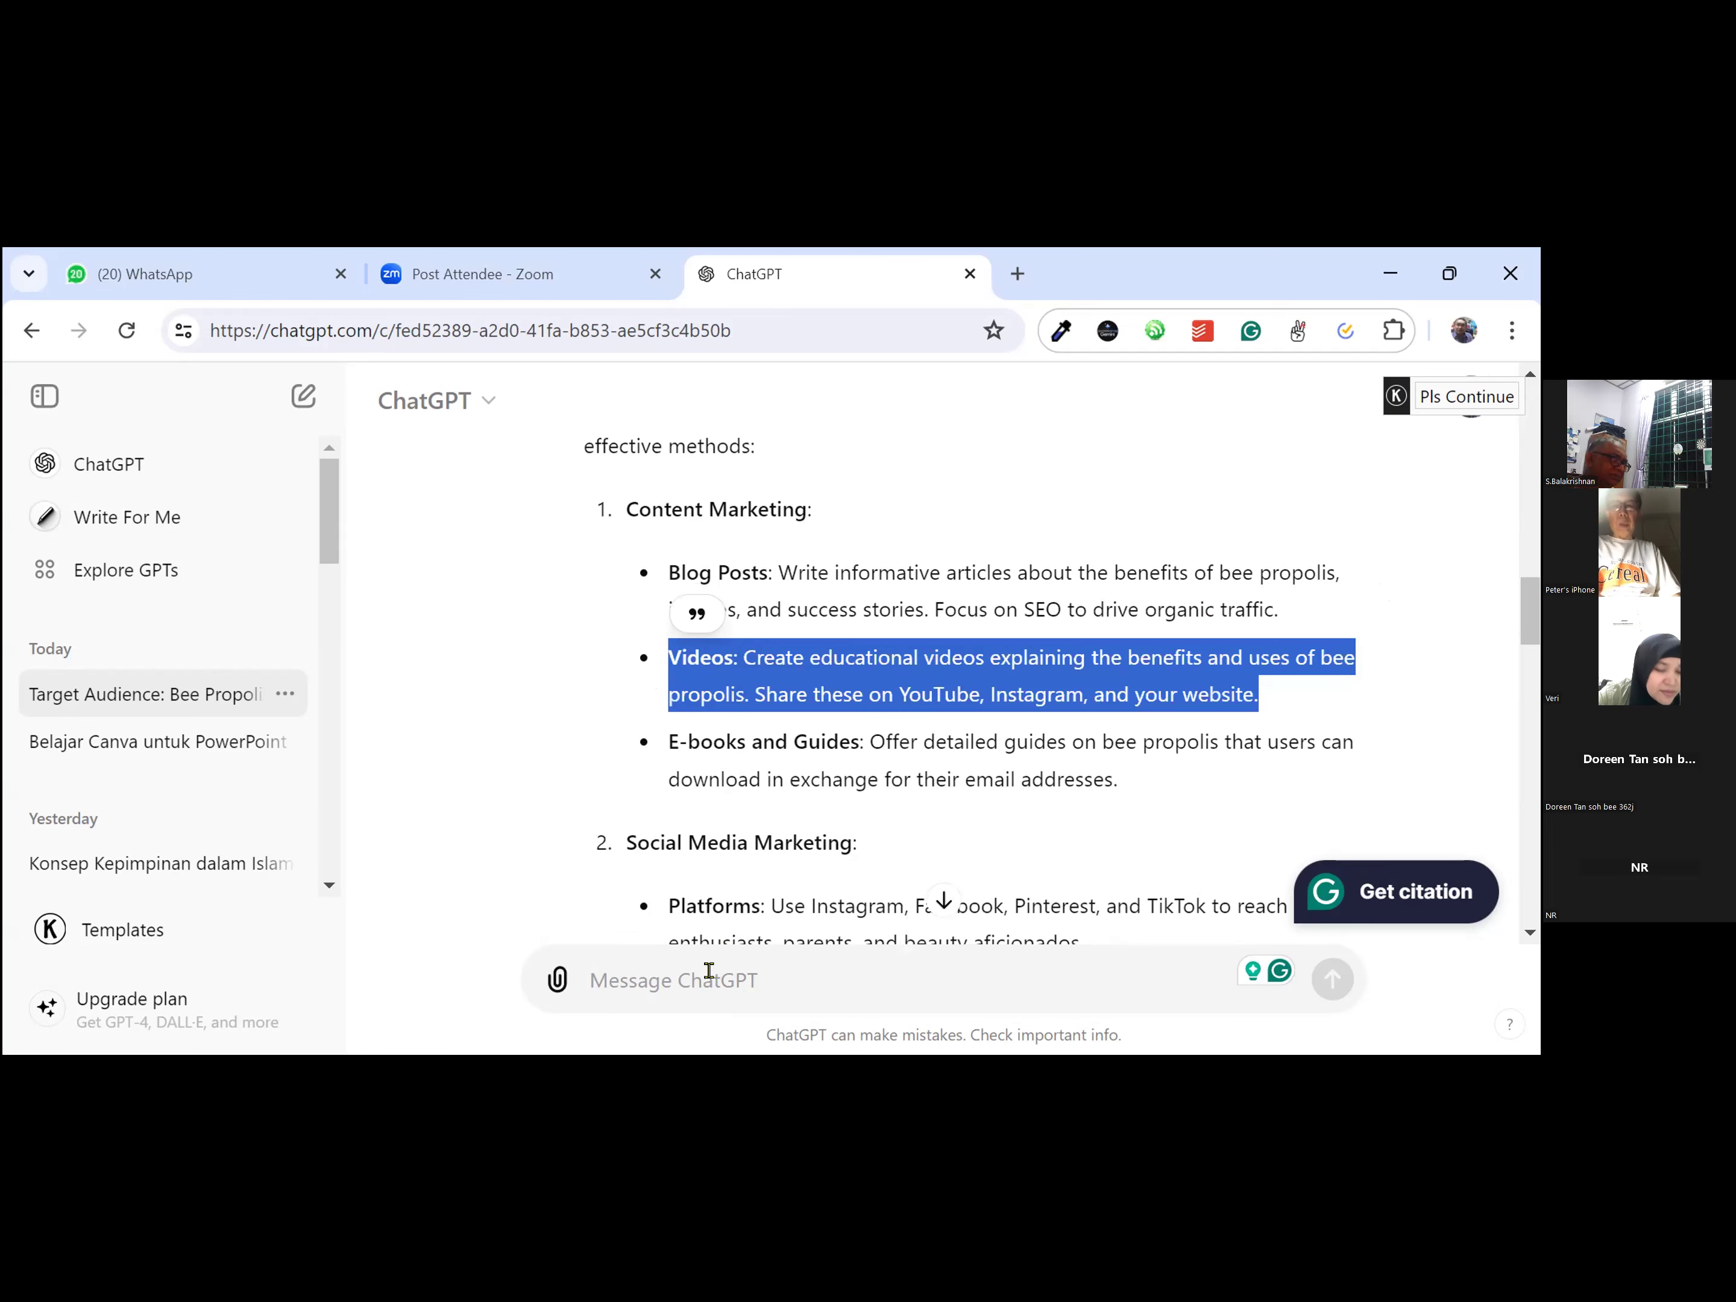
Step: Paste the copied Videos text into a new message, add "...please elaborate" after it and send it
click(650, 984)
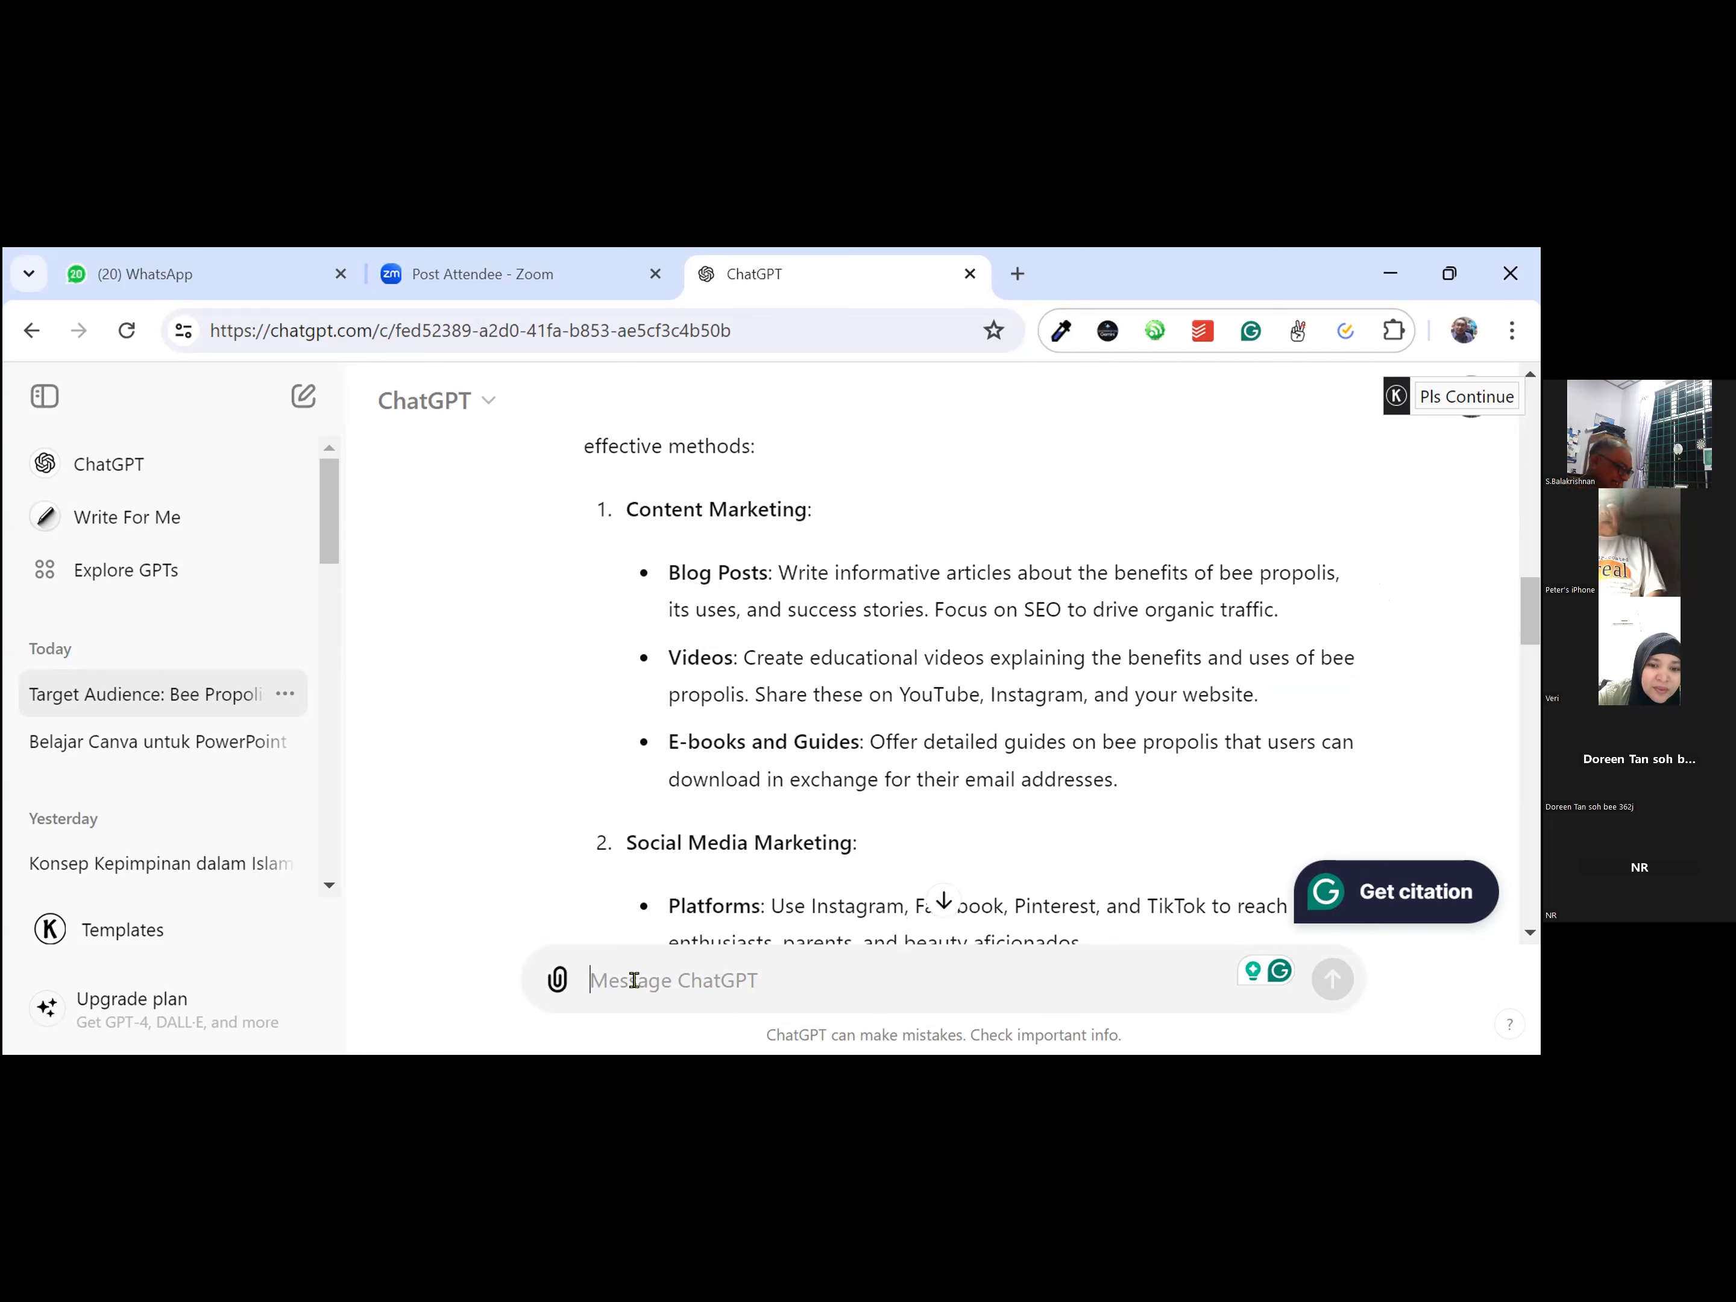
key(ctrl+v)
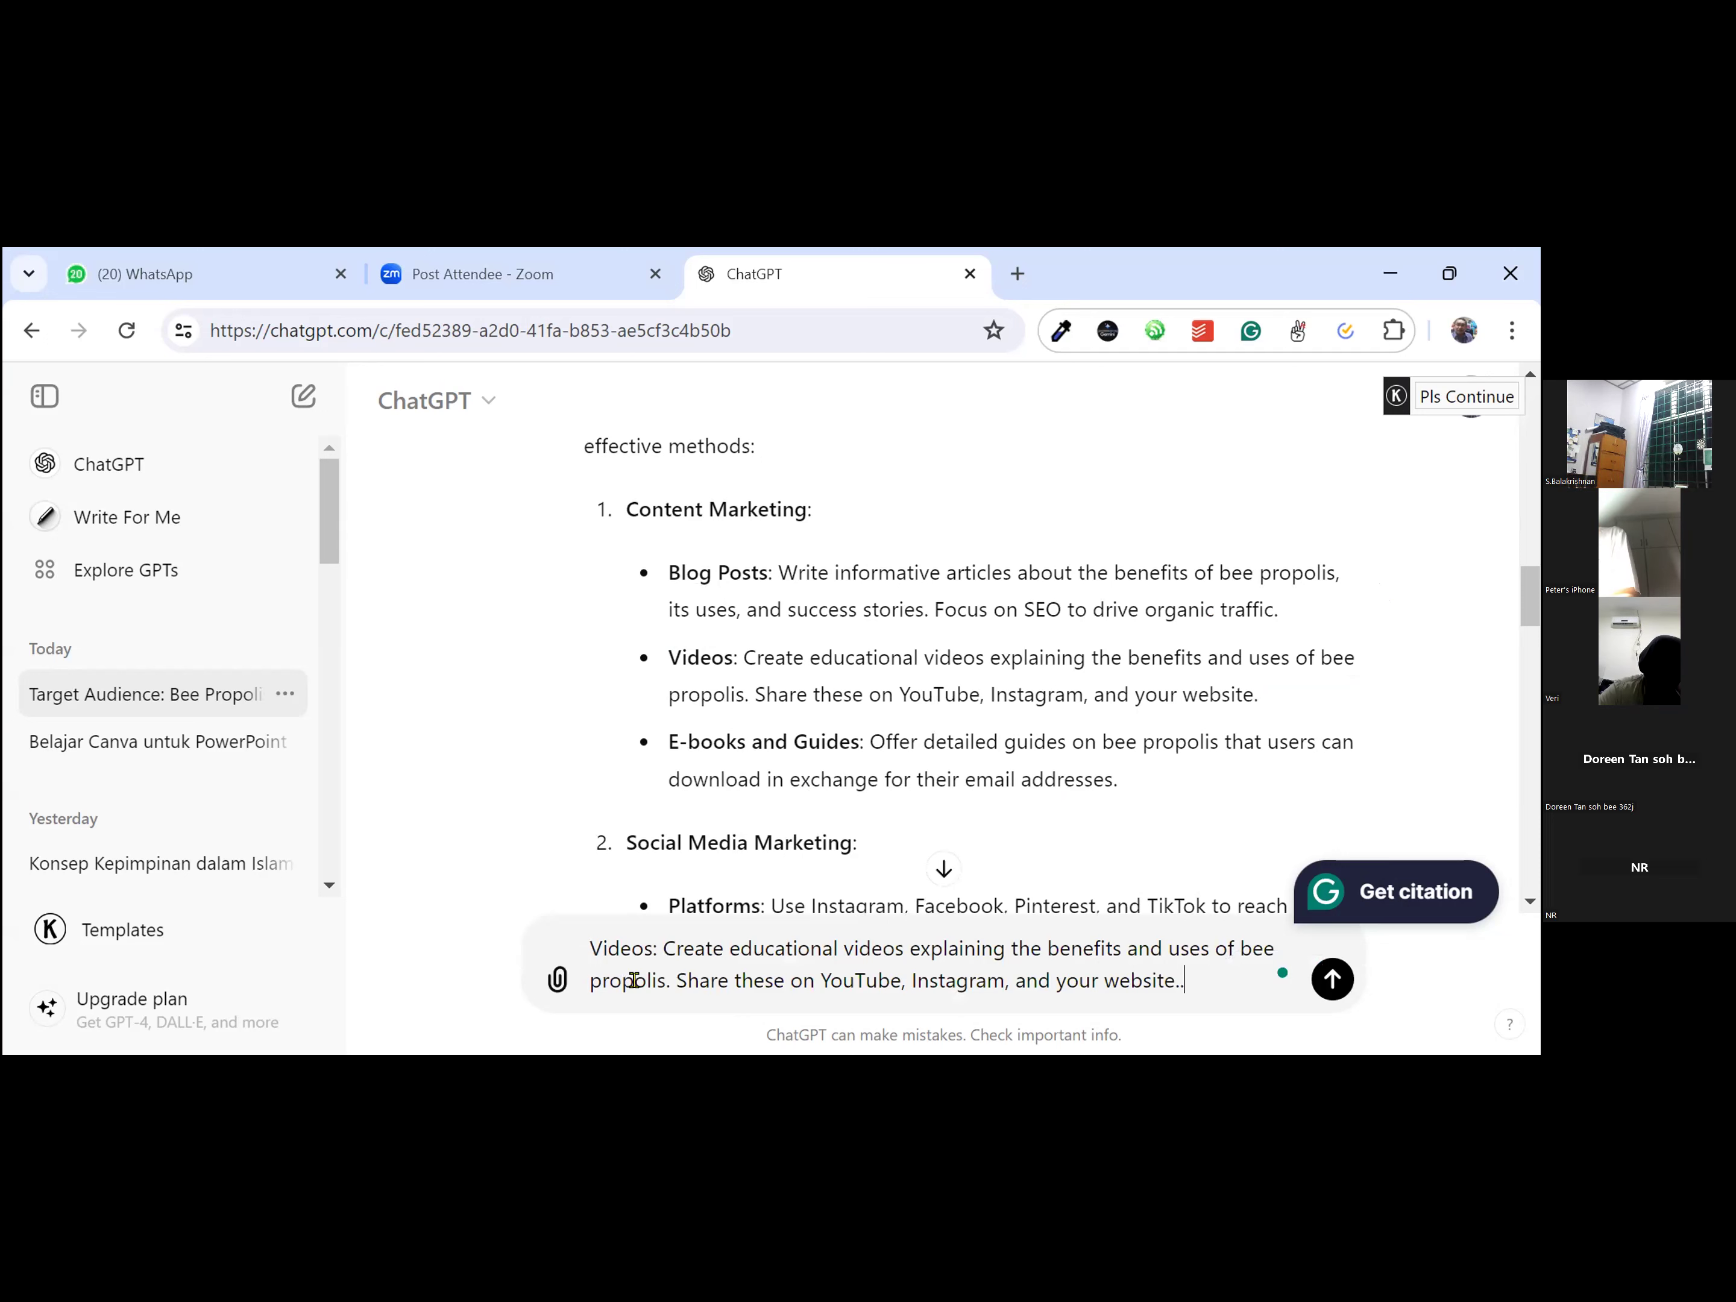
text(...please elaborate)
key(Return)
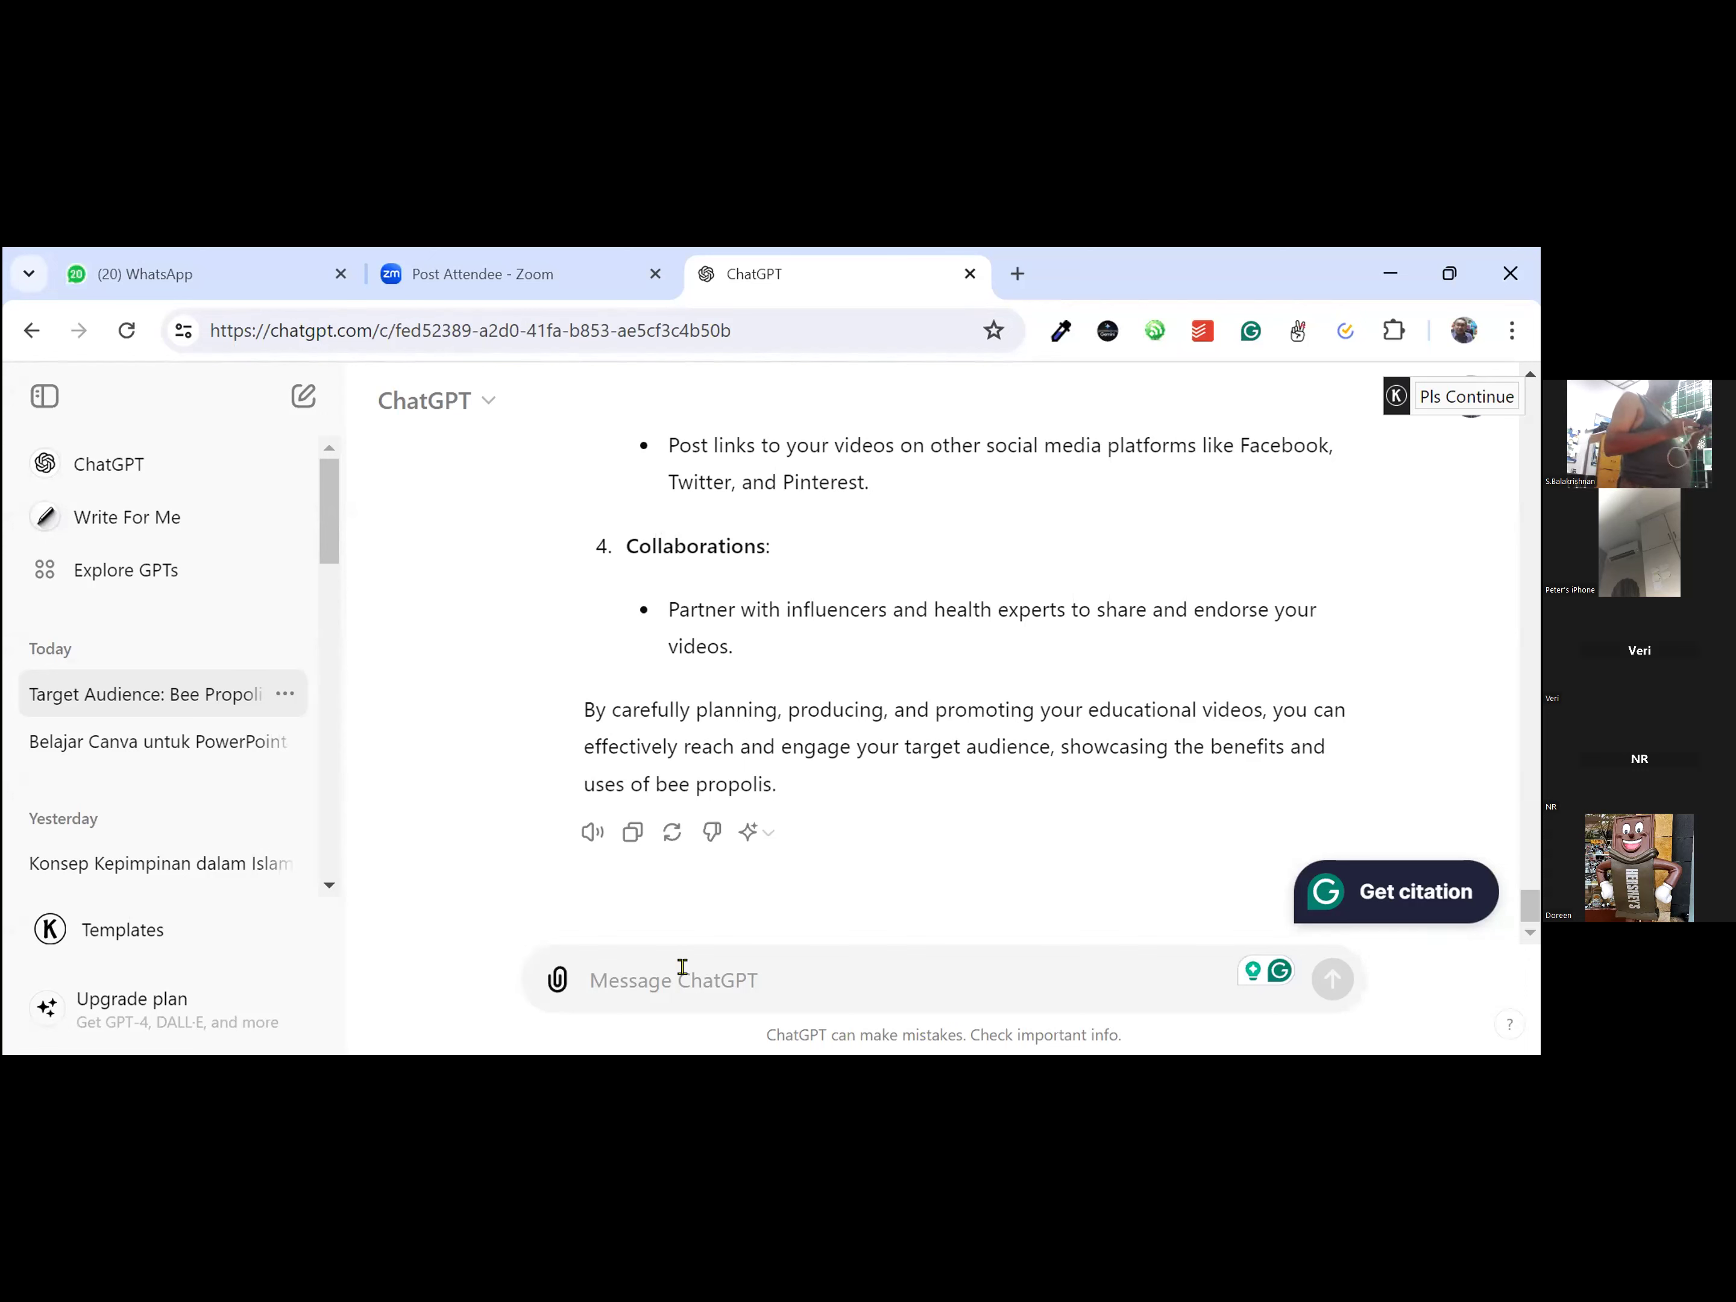
Step: Send the prompt "give me a 30days video content" in the same chat
key(ctrl+v)
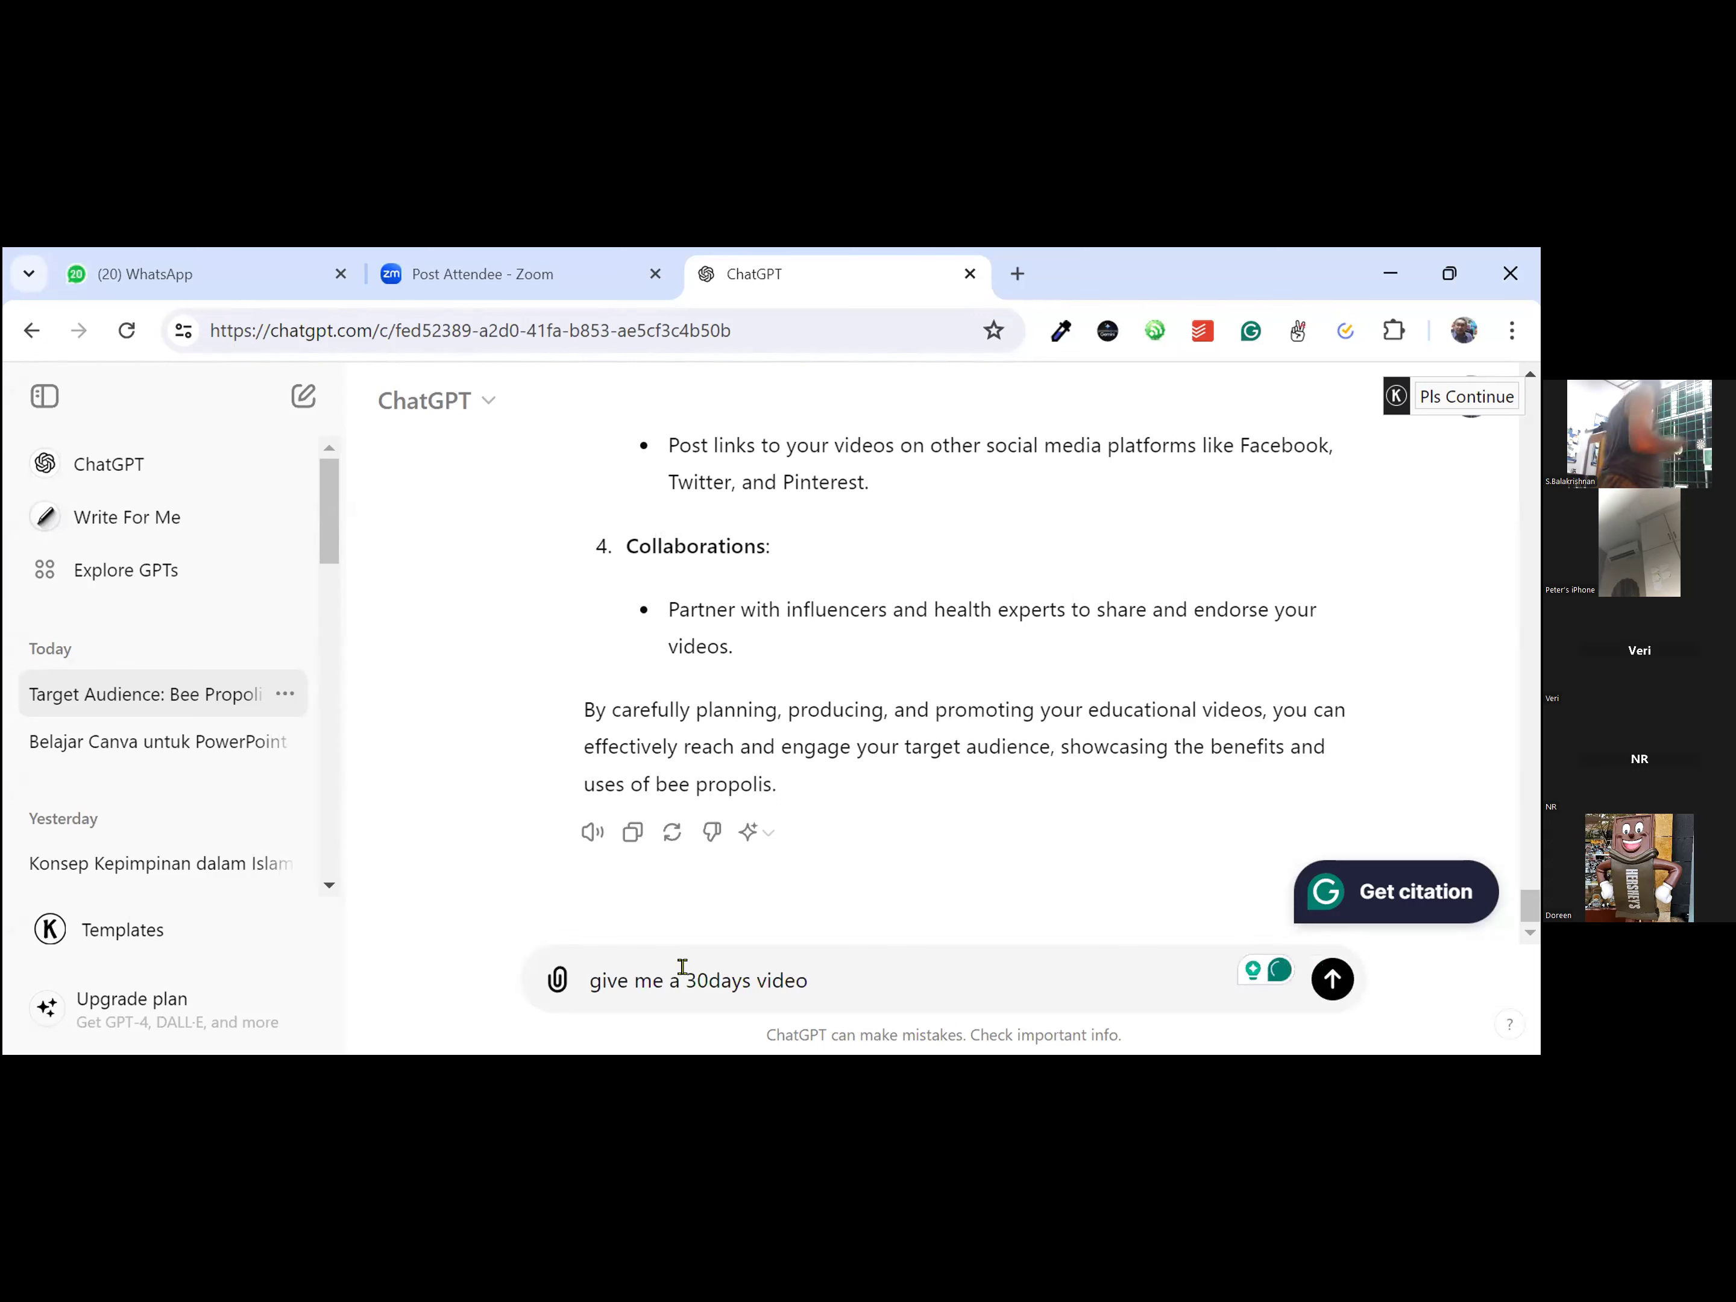
text(content)
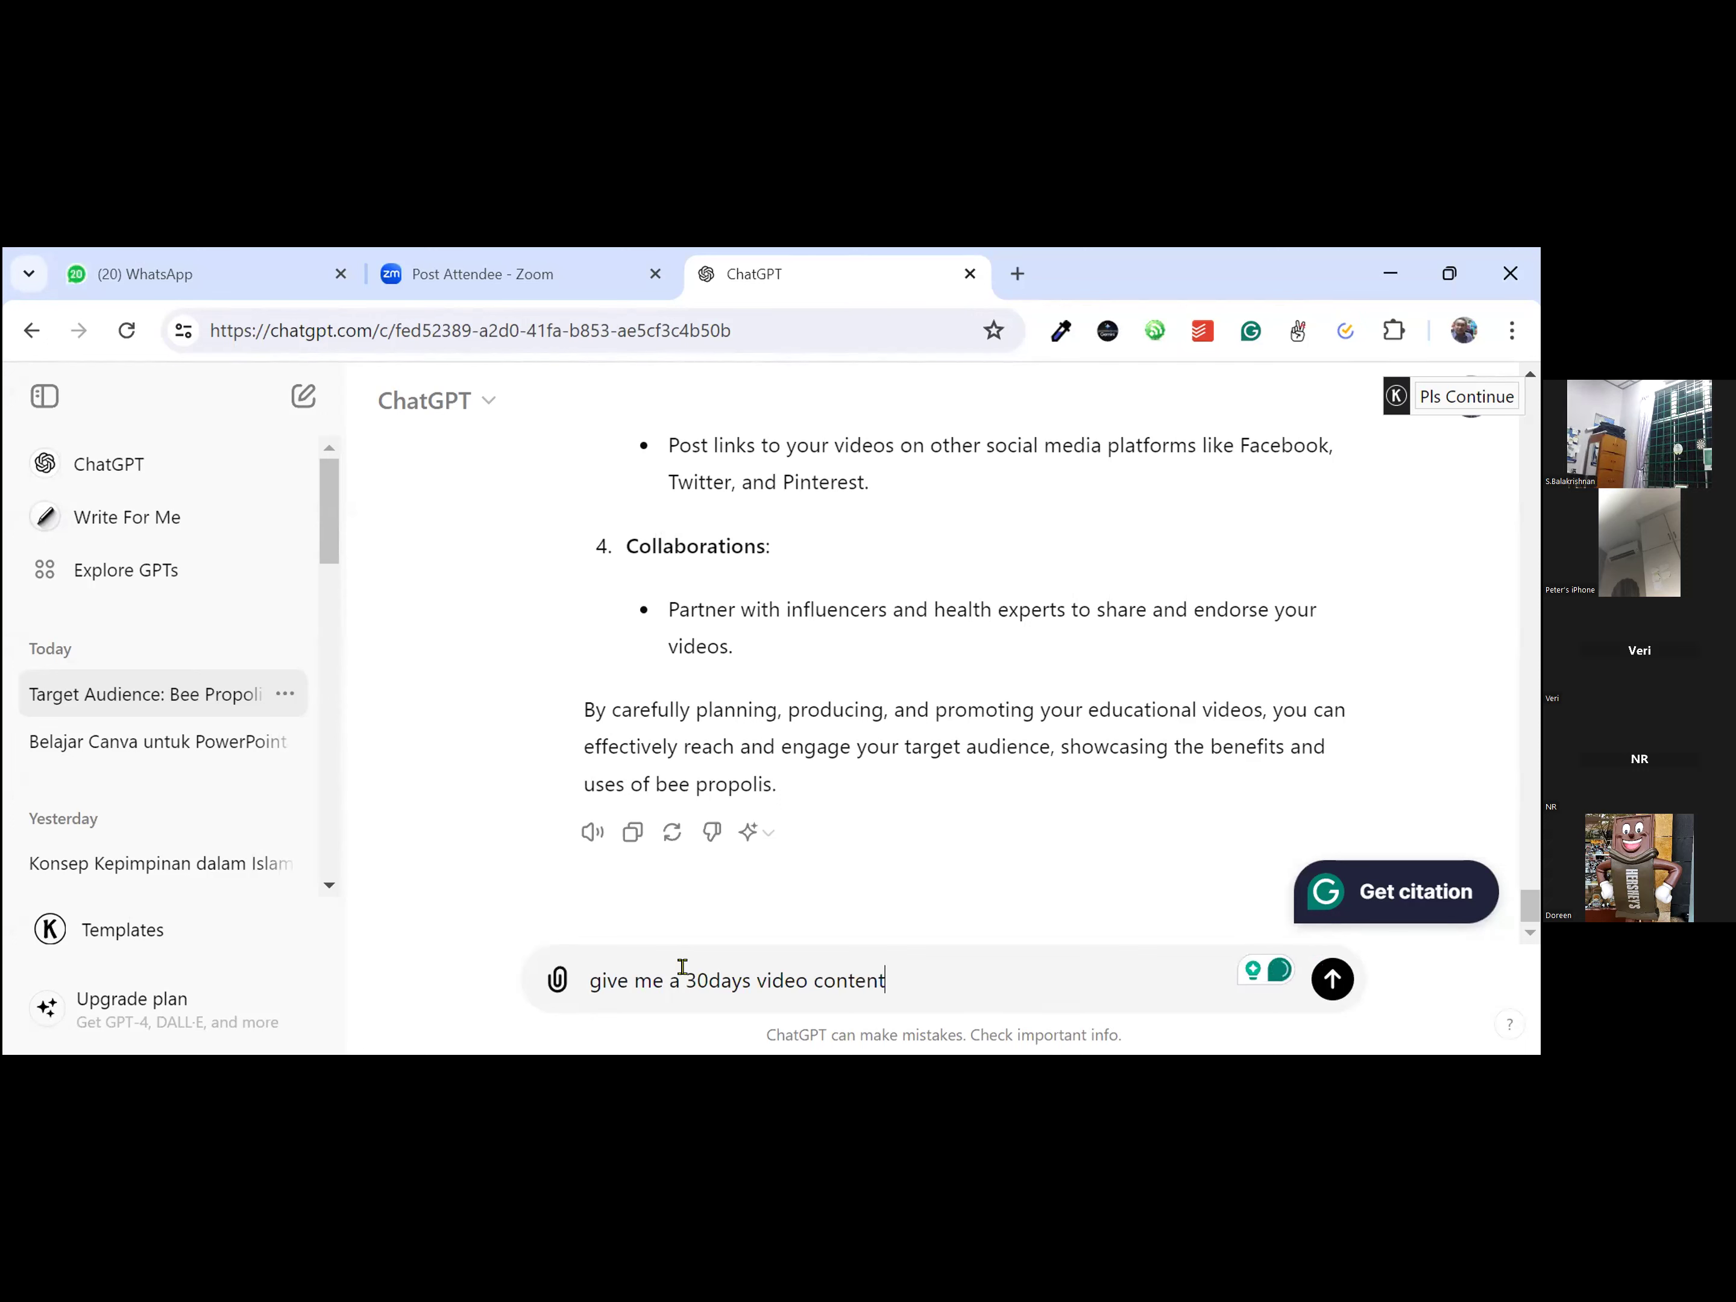
key(Return)
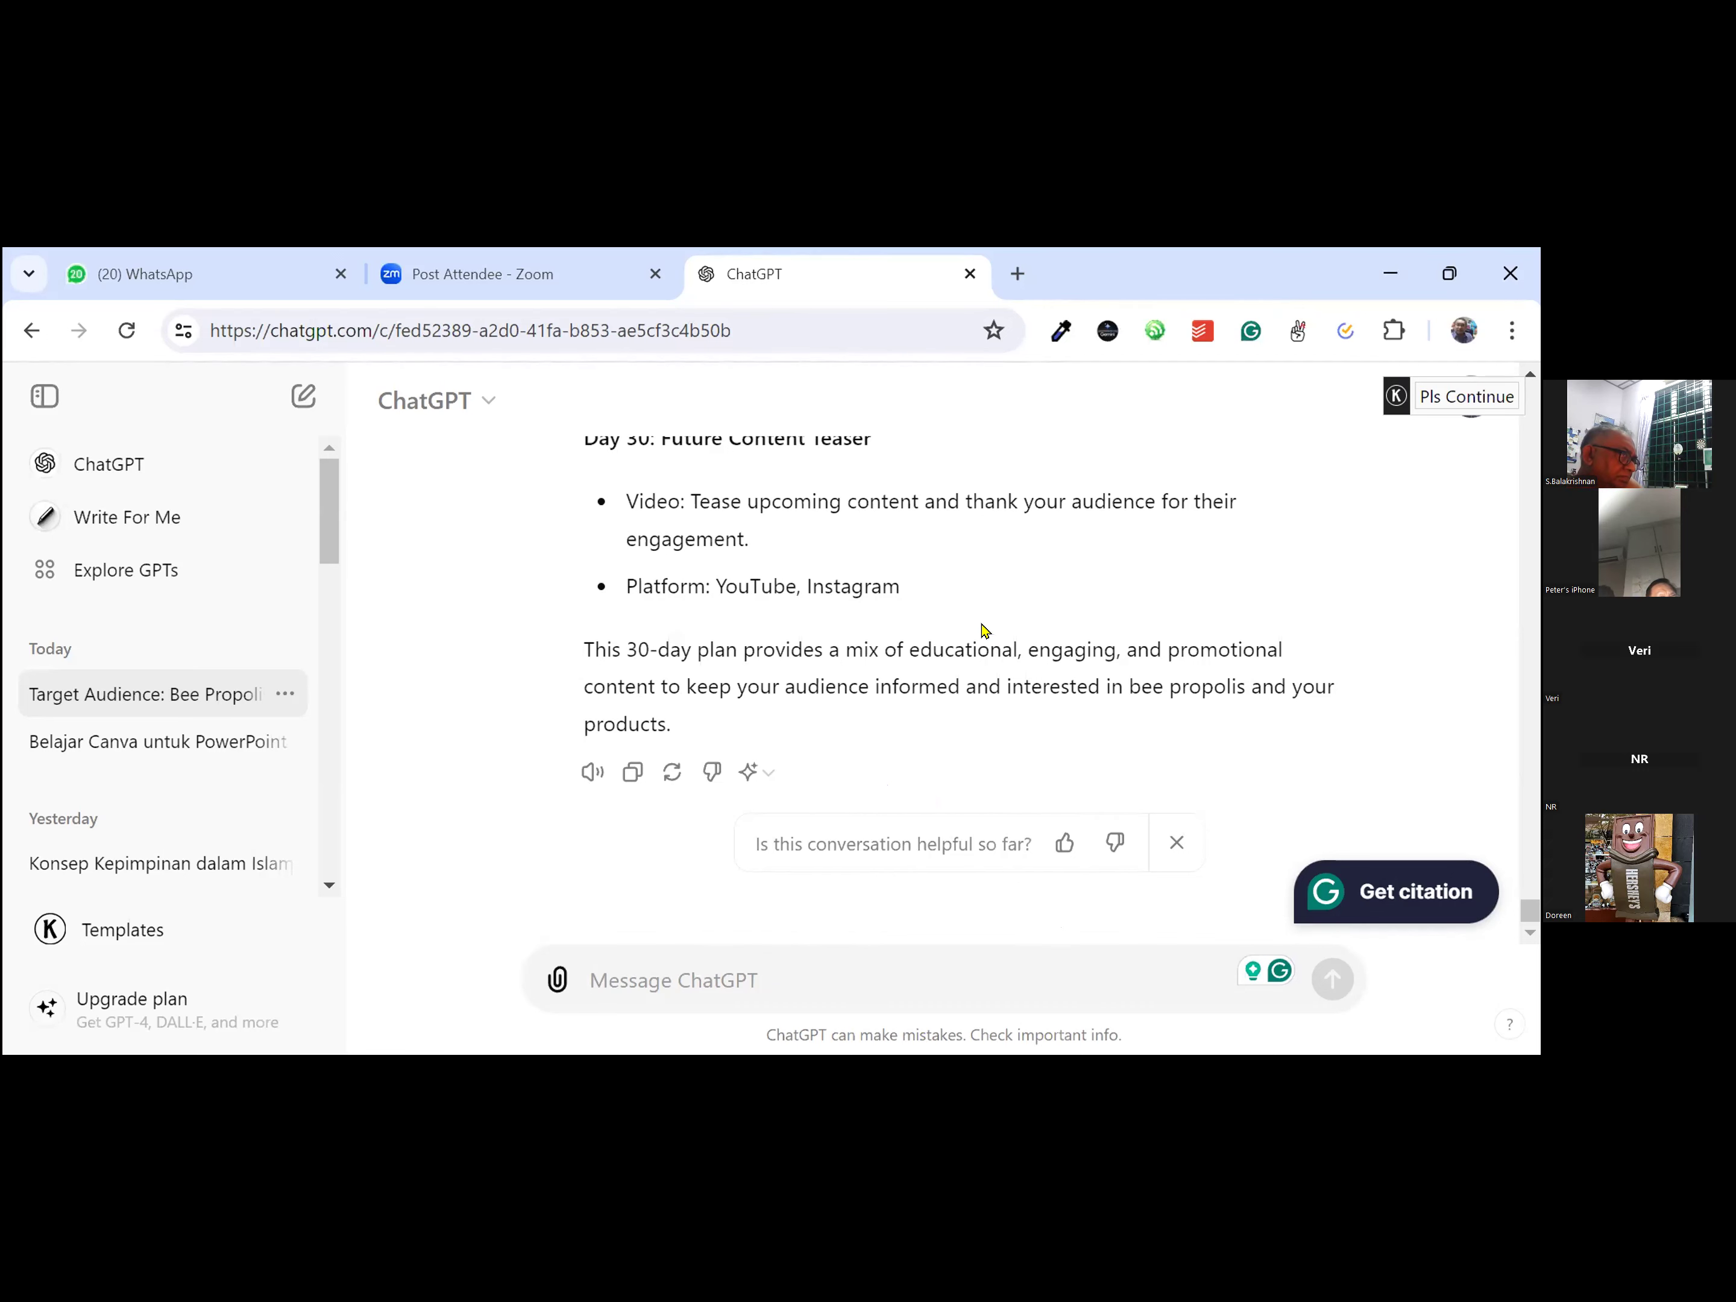
Step: Send the prompt "please suggest to me impactful posters to promote my bee propolis" in the same chat
scroll(981, 627, up, 2)
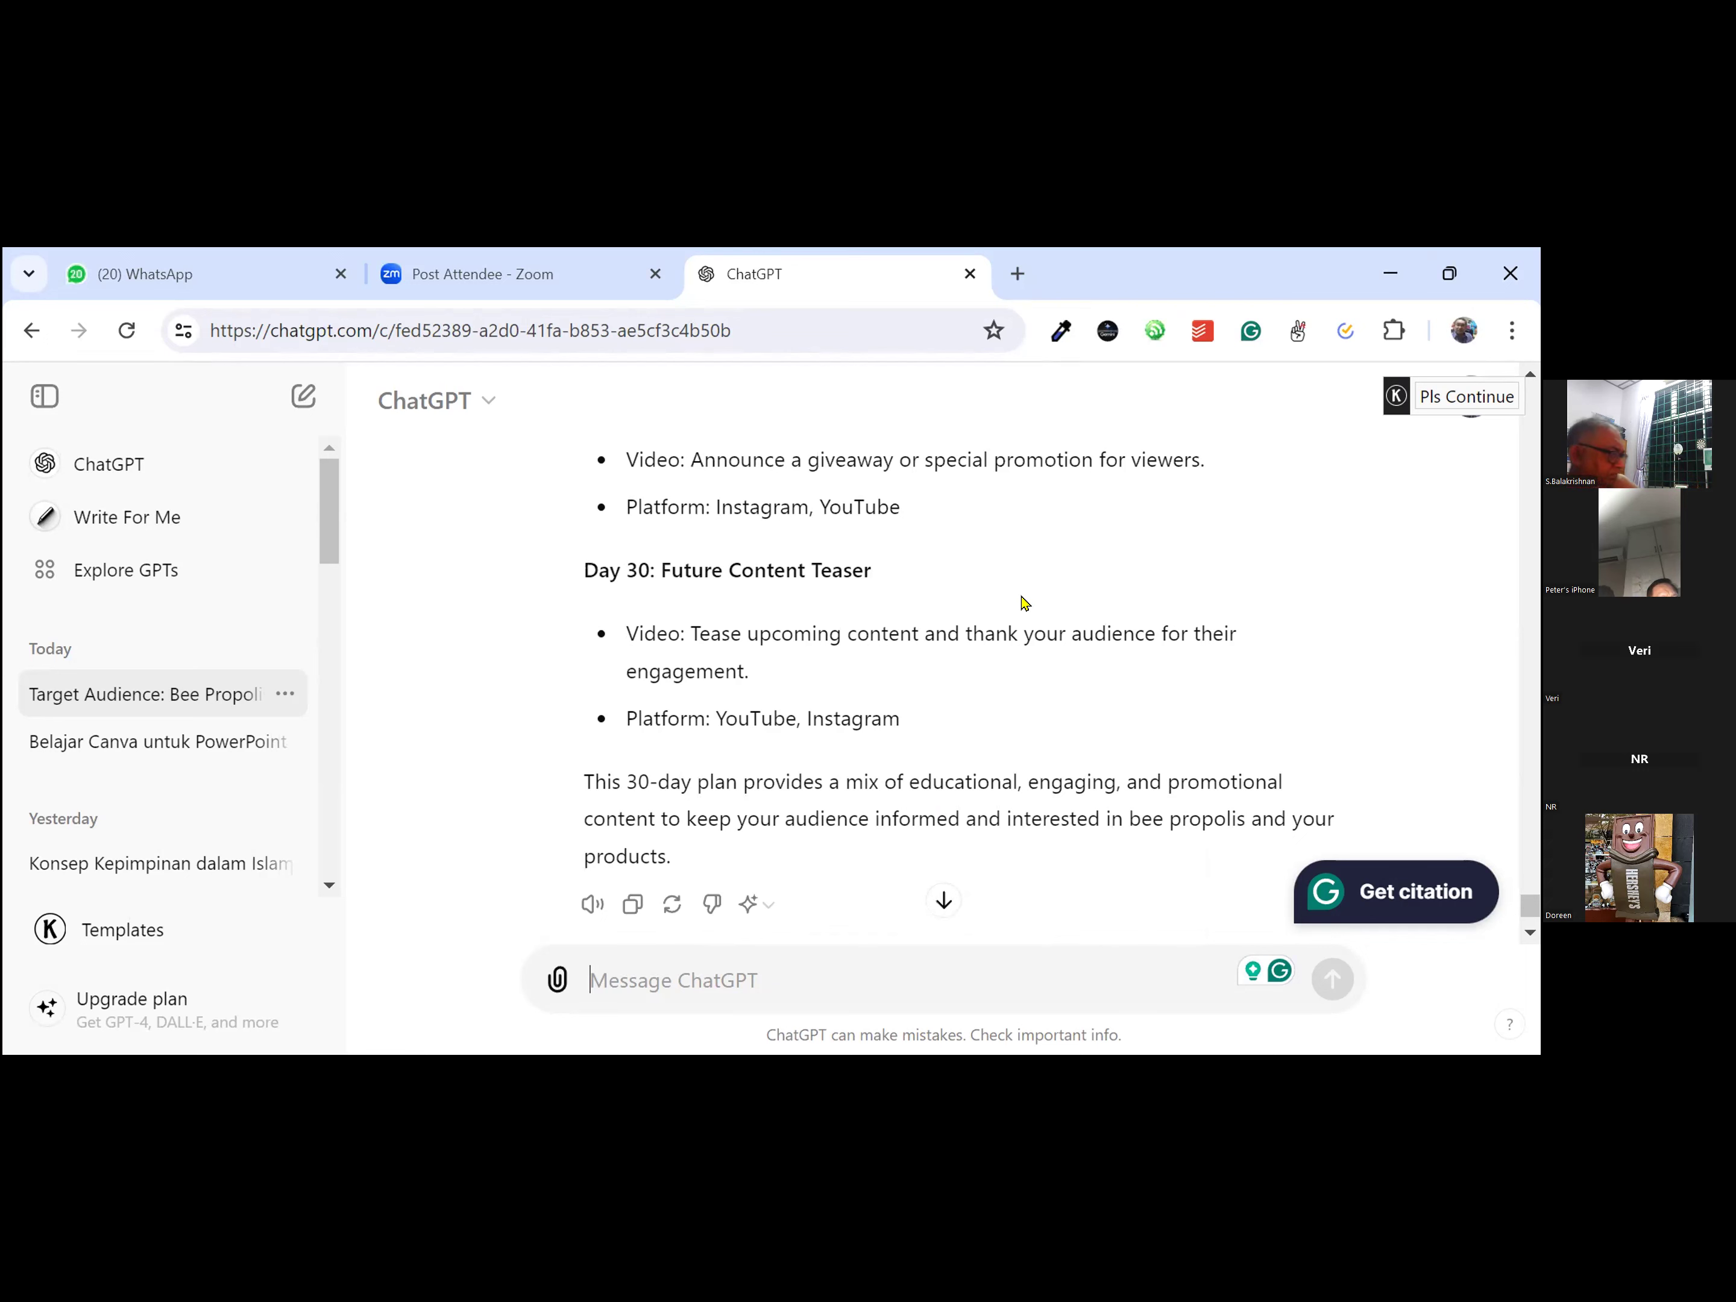
scroll(1035, 597, down, 2)
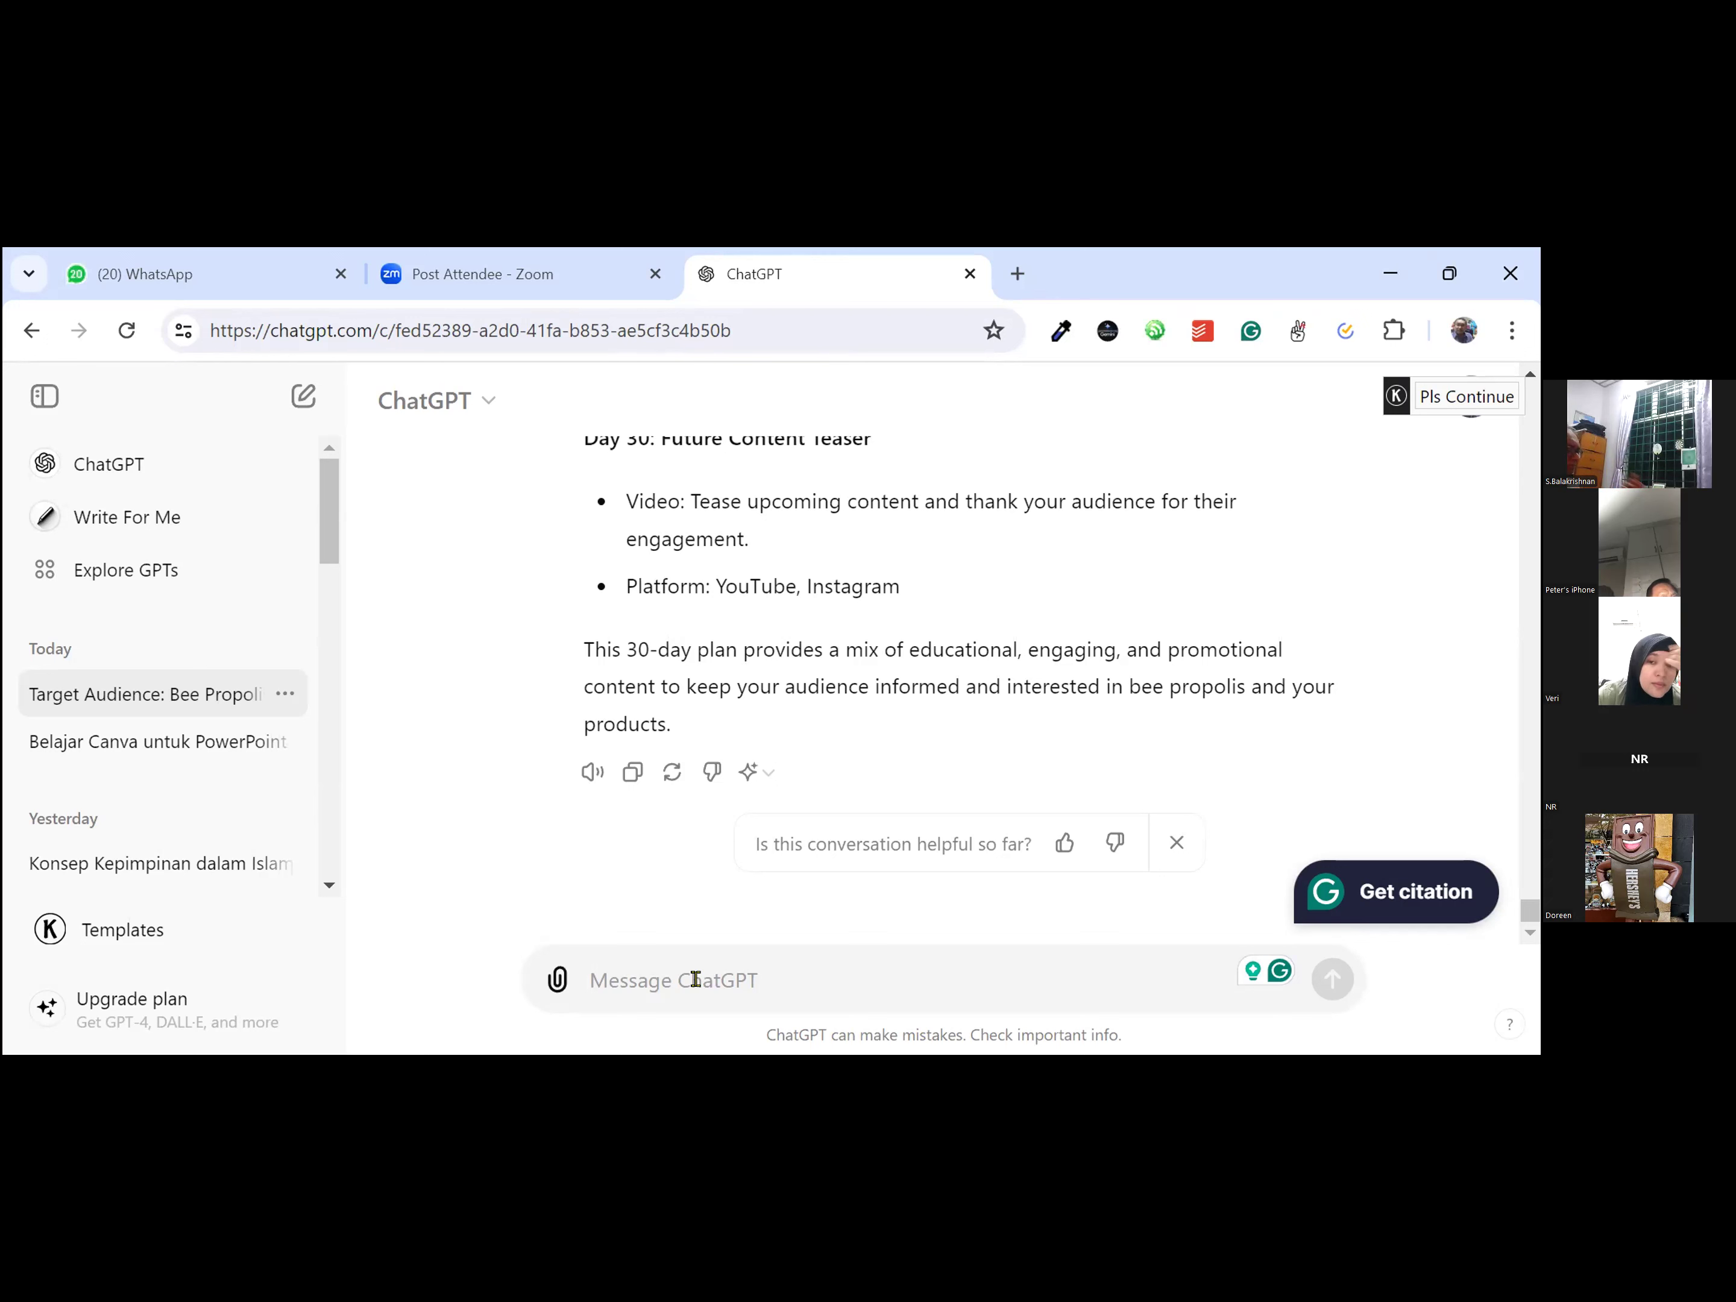
text(please give me)
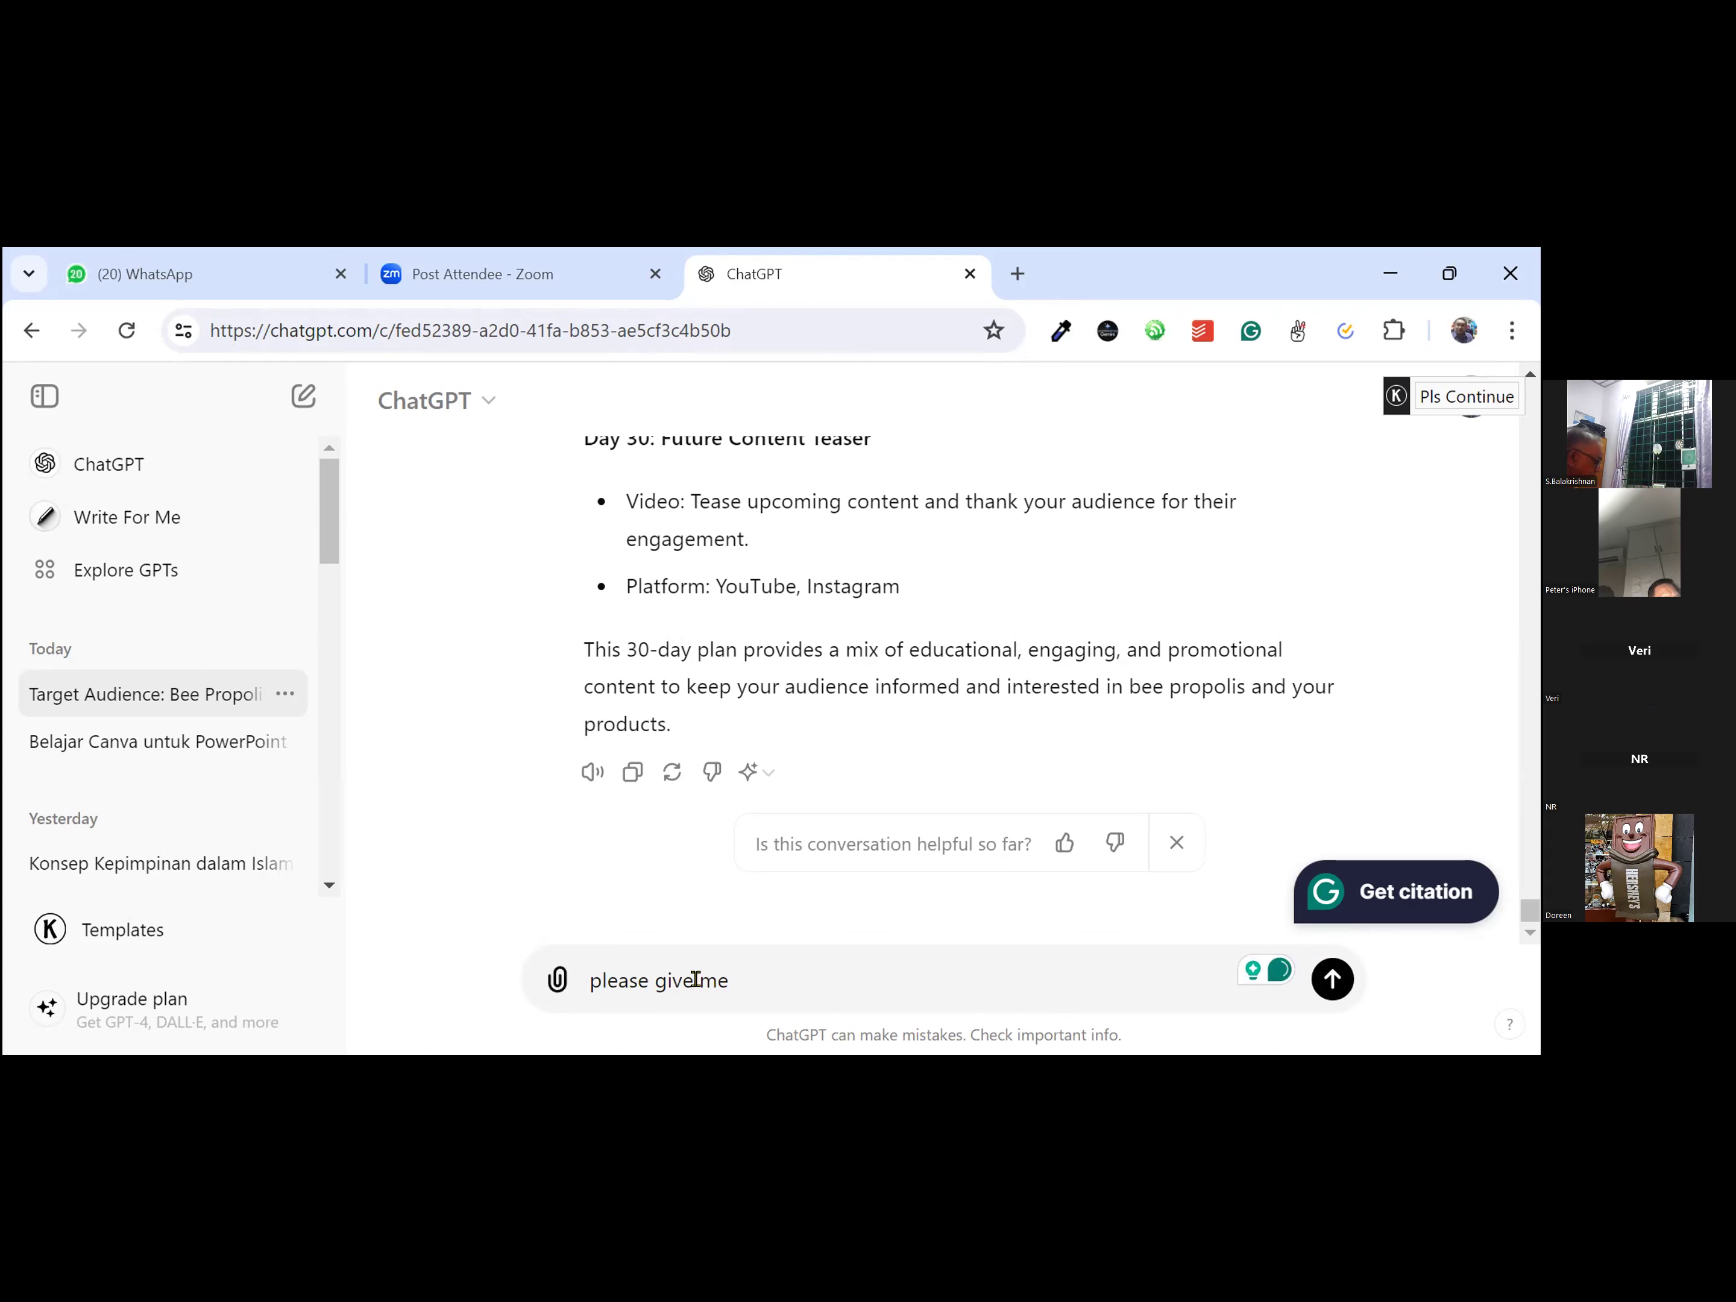
key(ctrl+z)
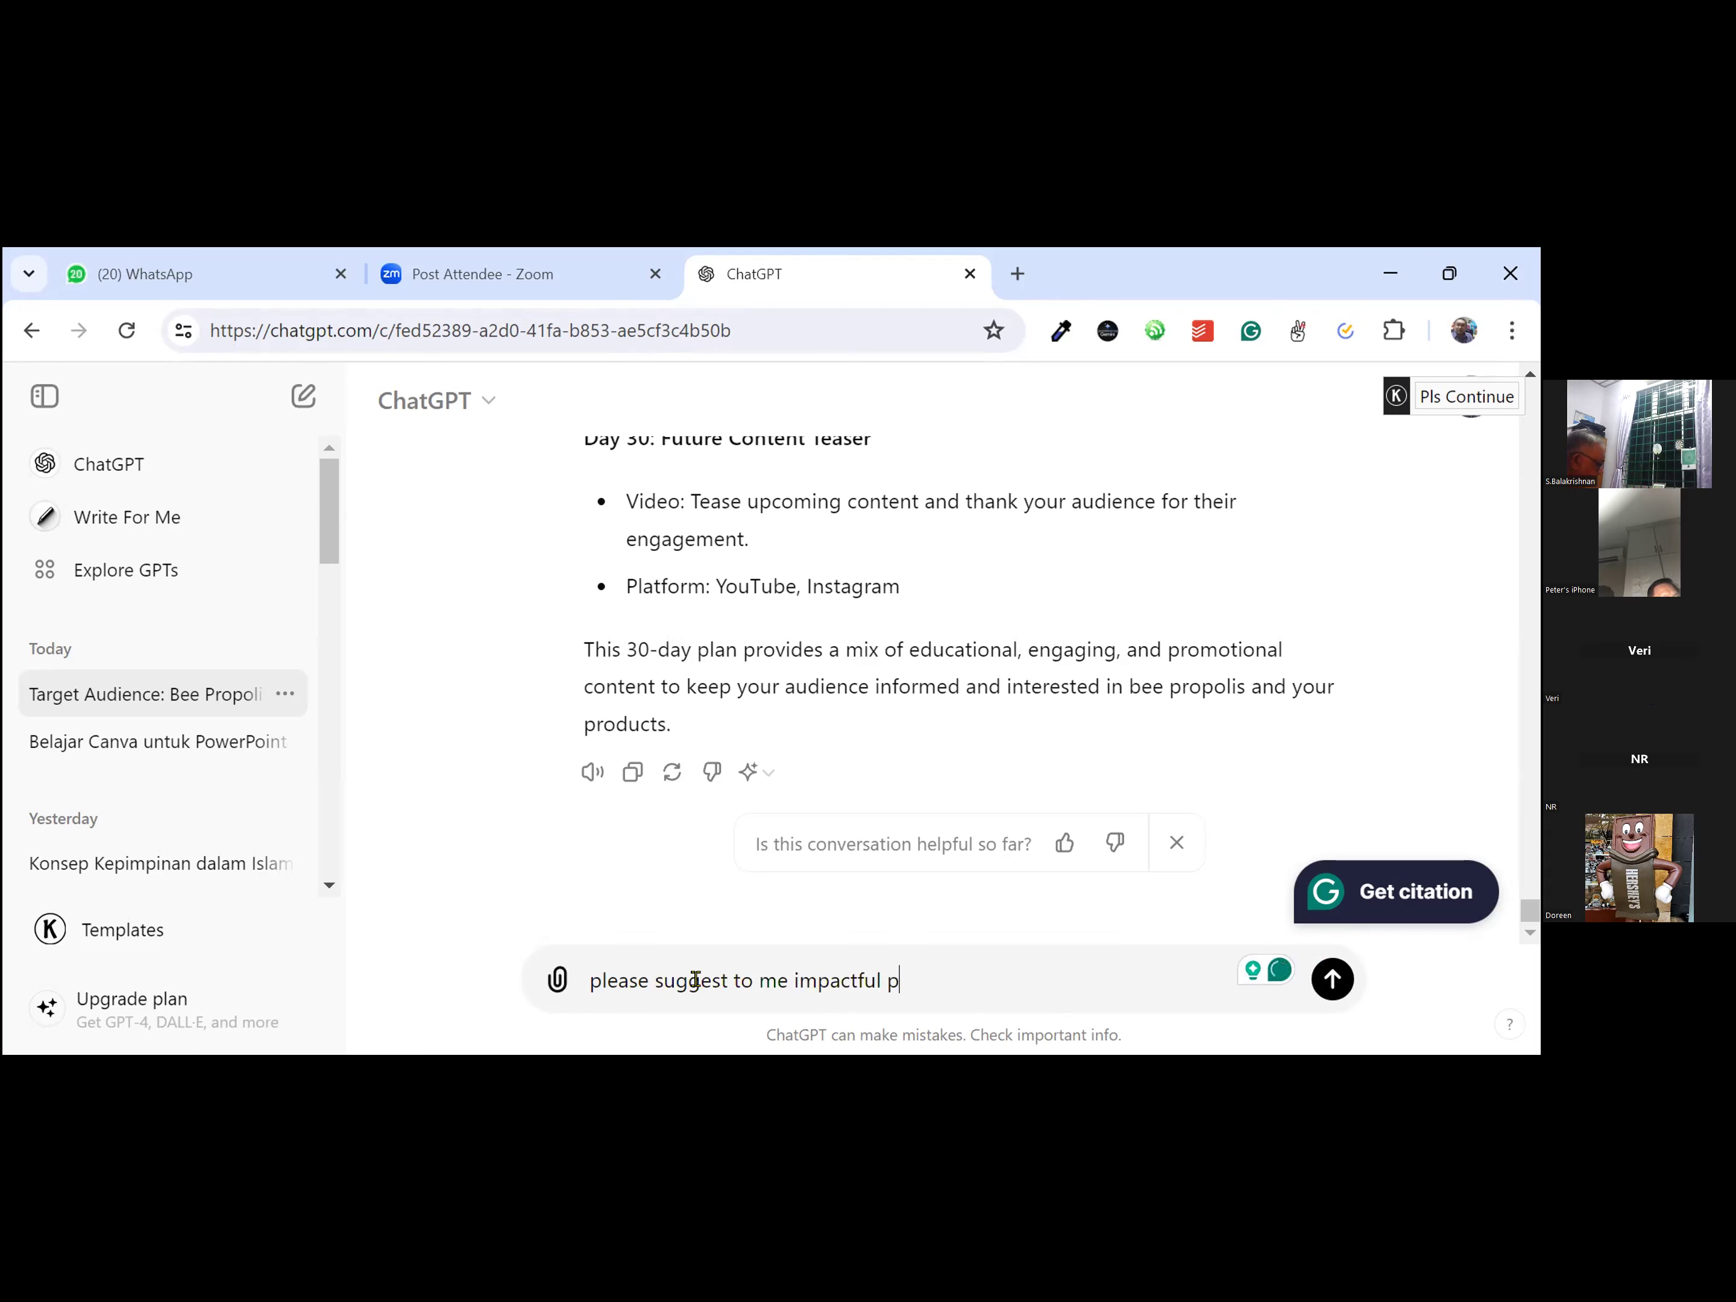
text(posters )
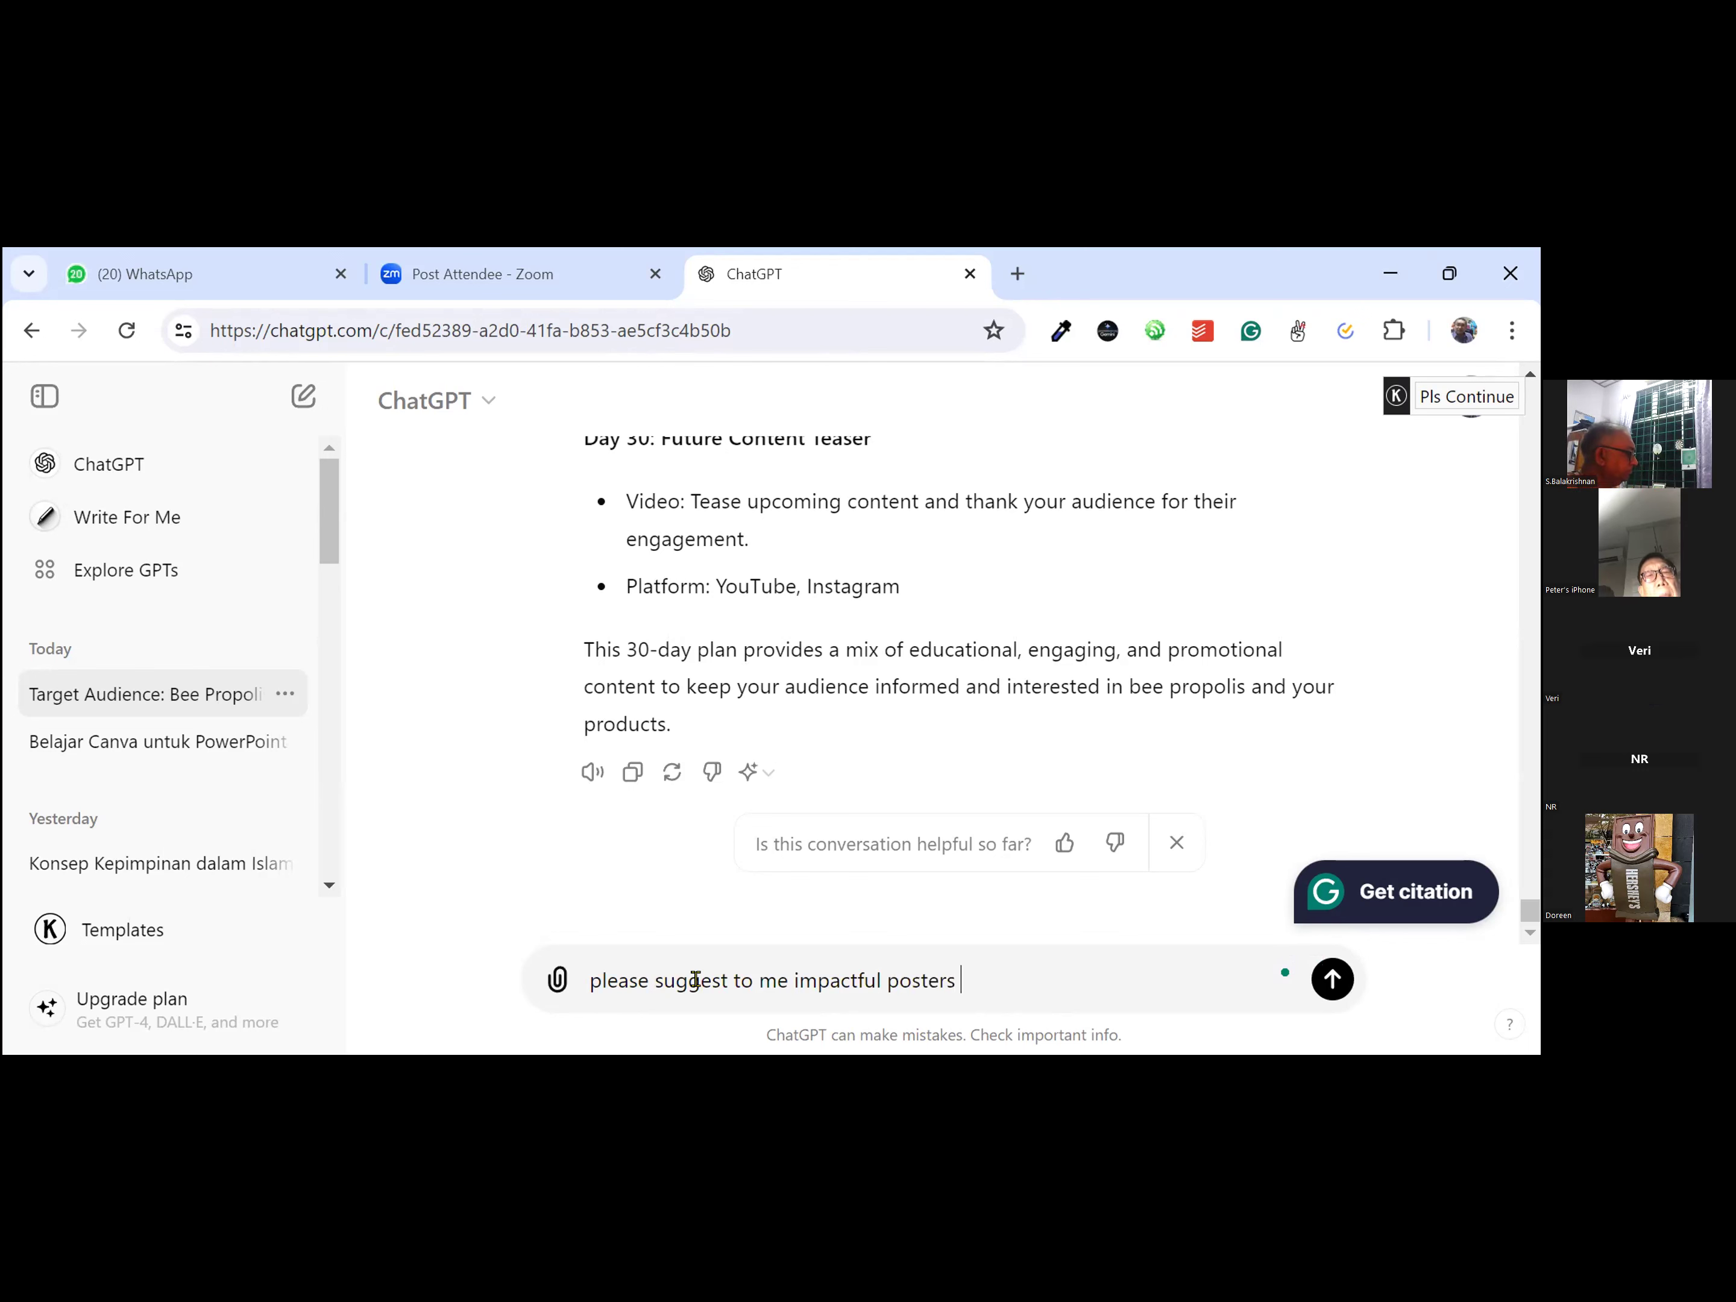
text(for)
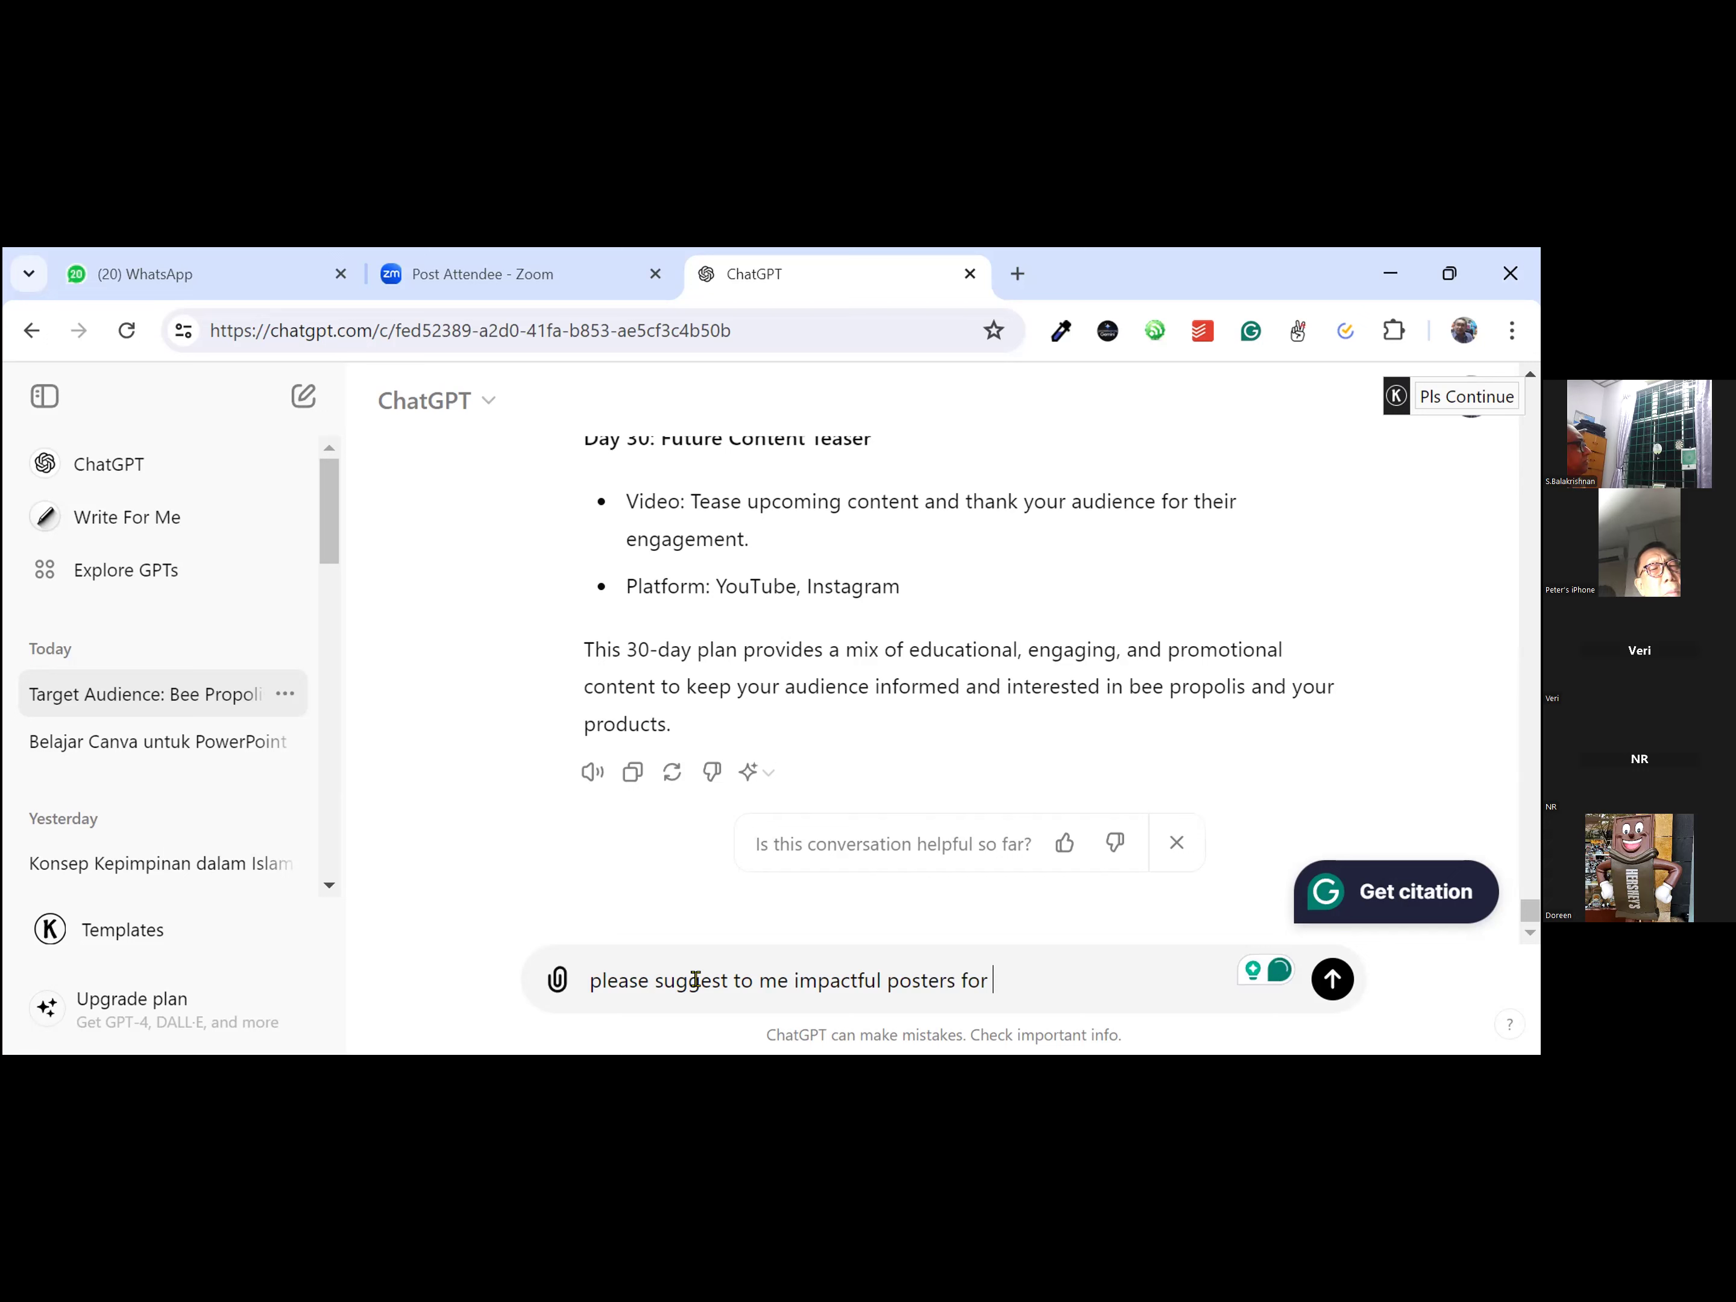
key(BackSpace)
key(BackSpace)
key(BackSpace)
key(BackSpace)
text(to promote my bee propolis)
key(Return)
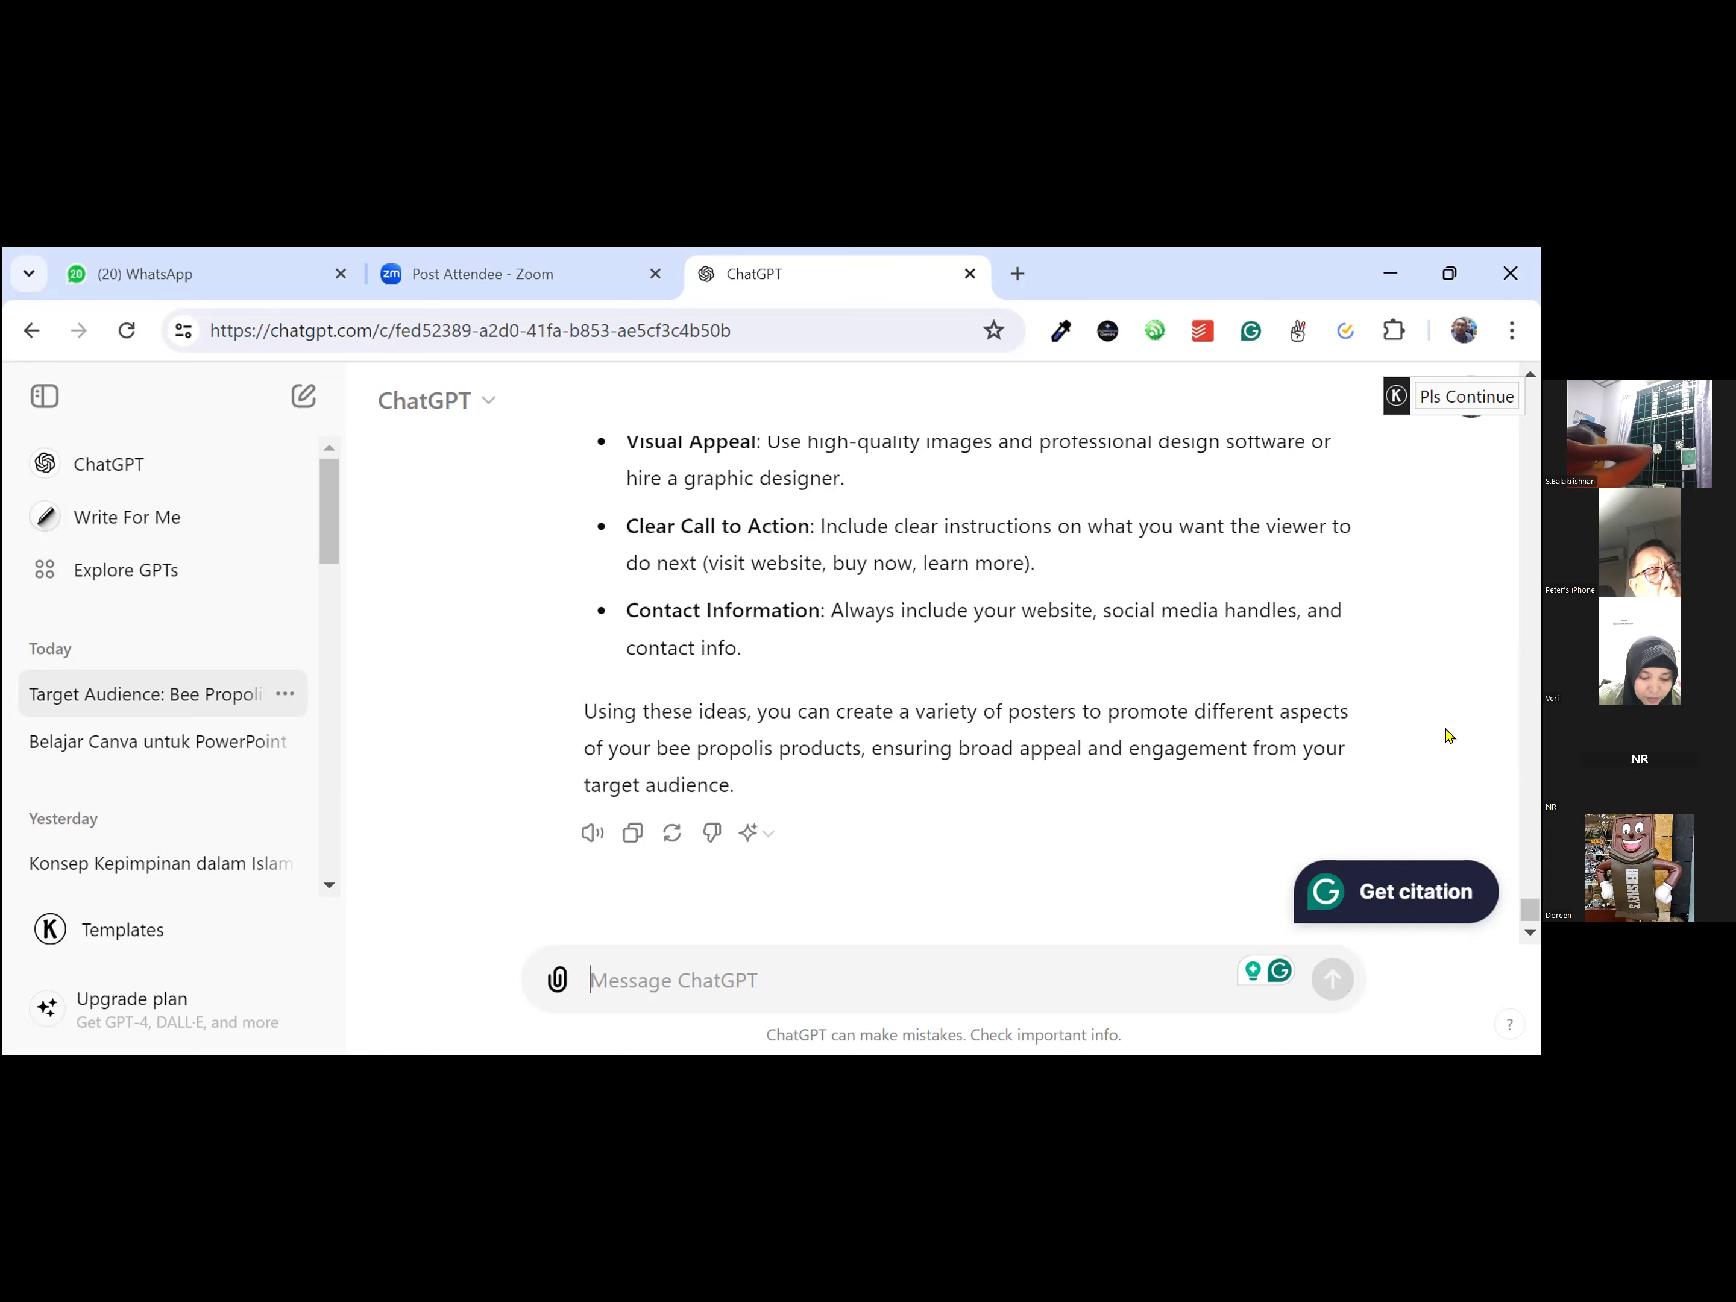
Step: Review the suggested poster ideas from the design tips back up to the DIY Recipe Poster
scroll(1448, 735, up, 3)
scroll(1448, 735, up, 5)
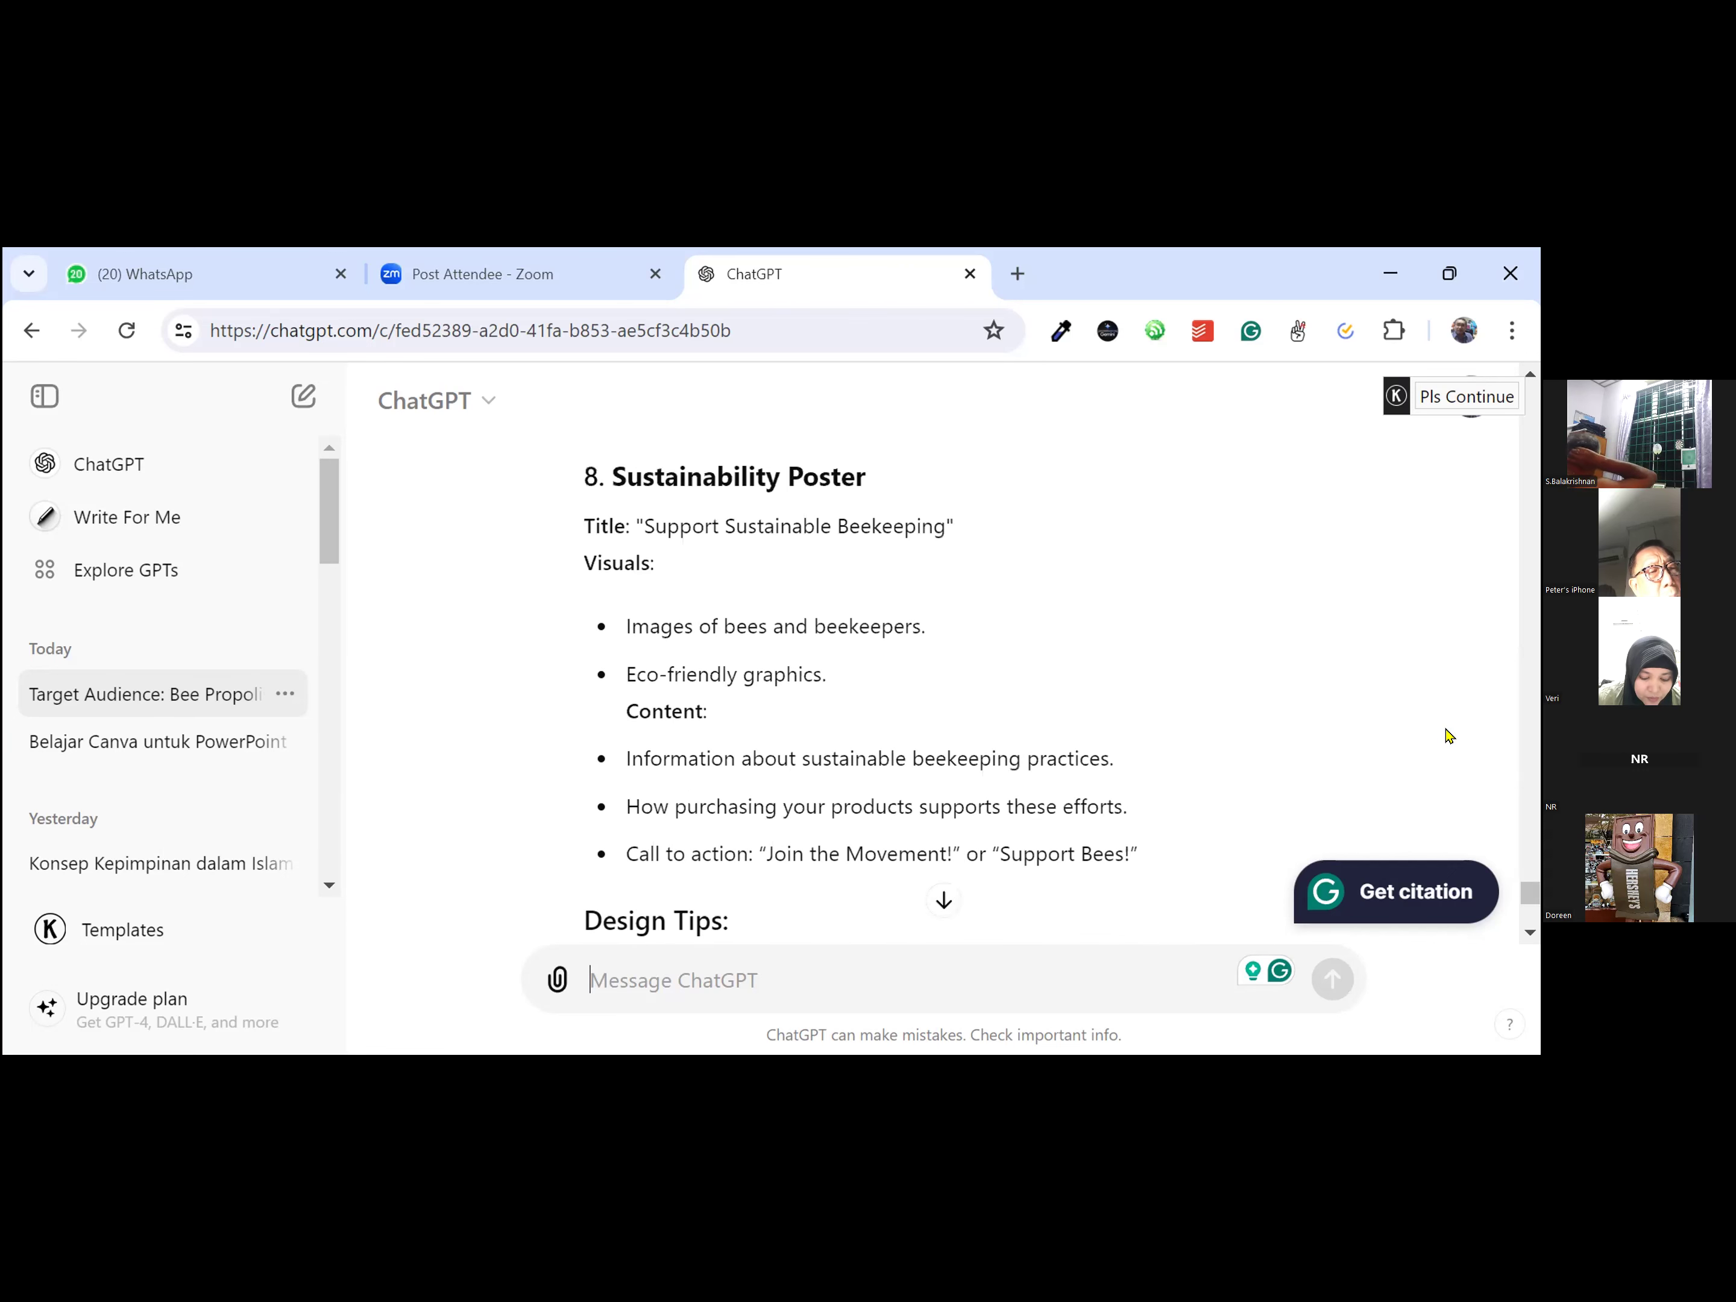
scroll(1124, 674, up, 5)
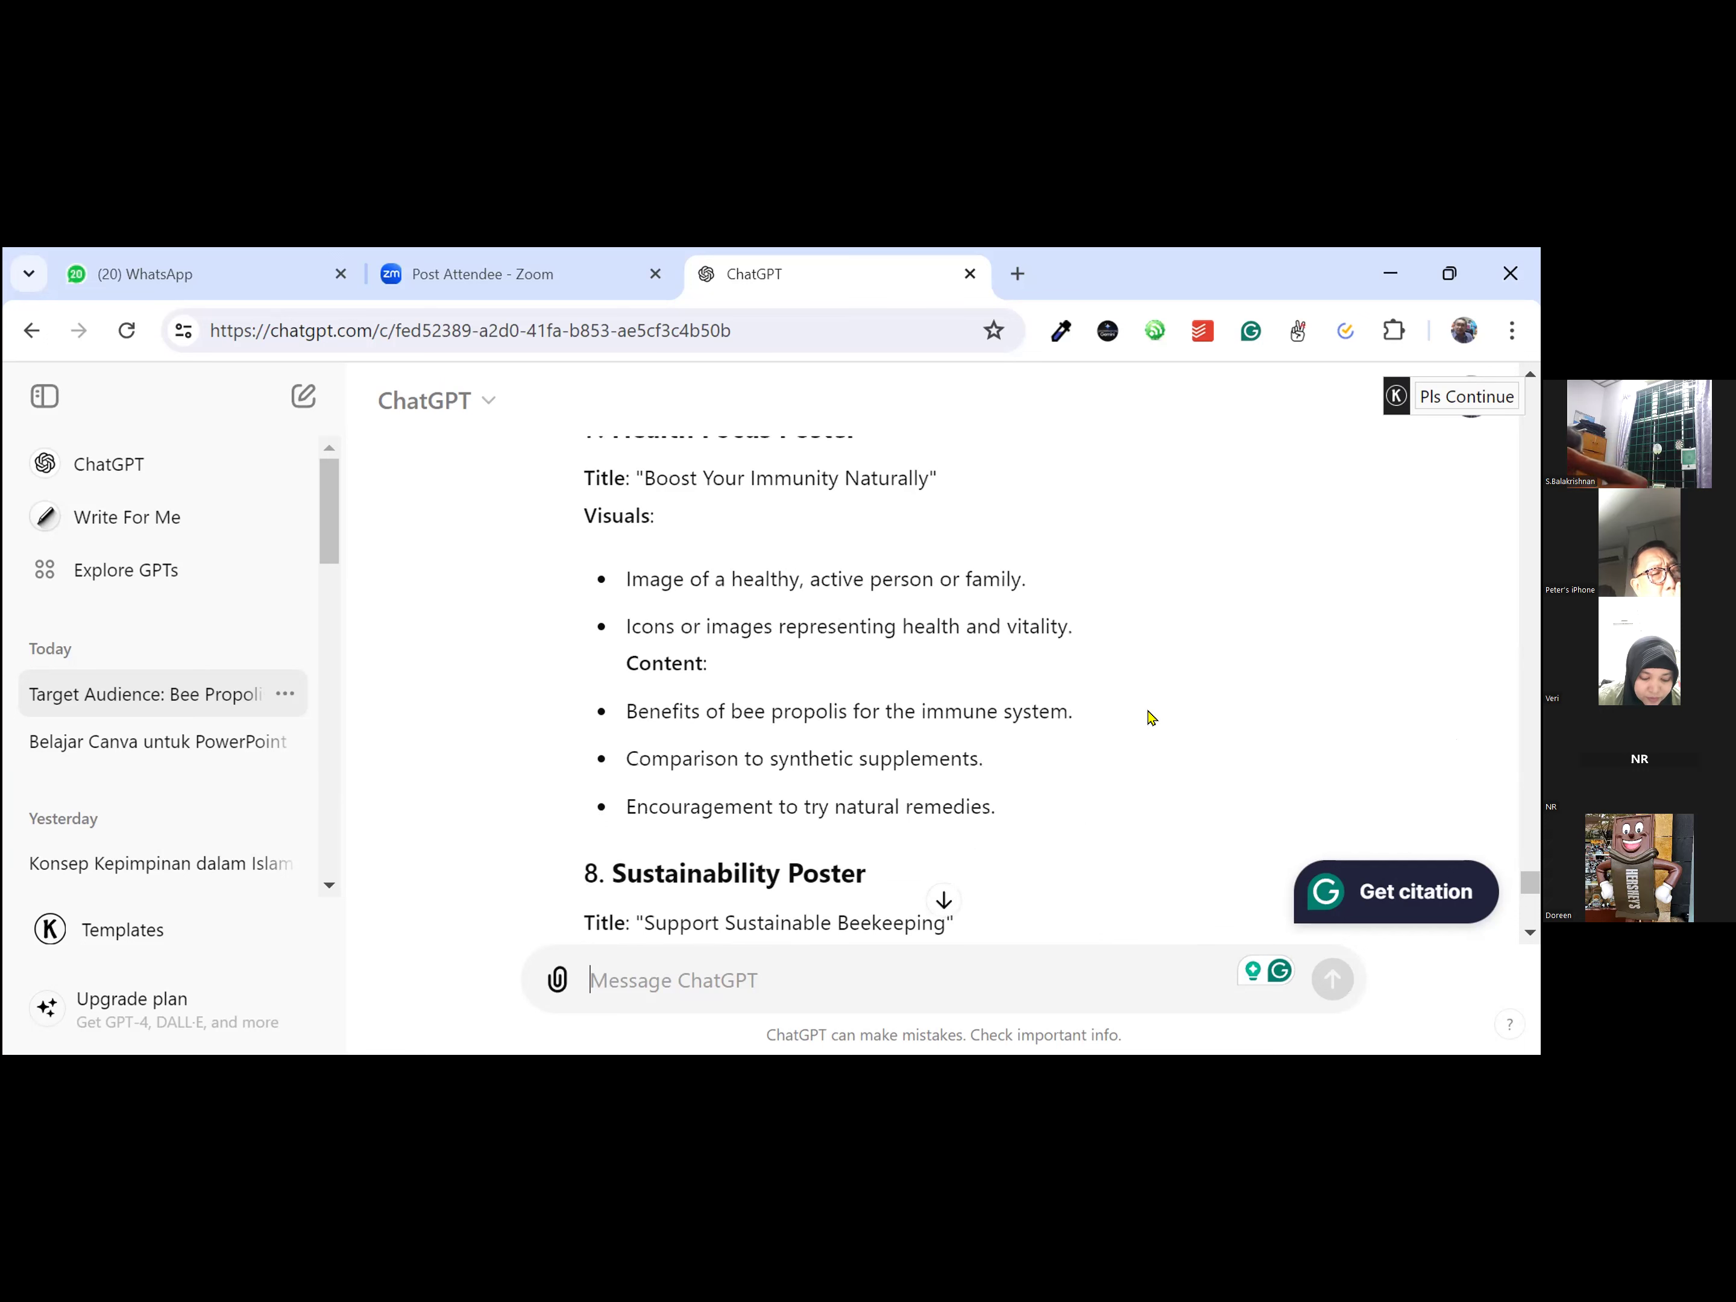
scroll(1164, 731, up, 5)
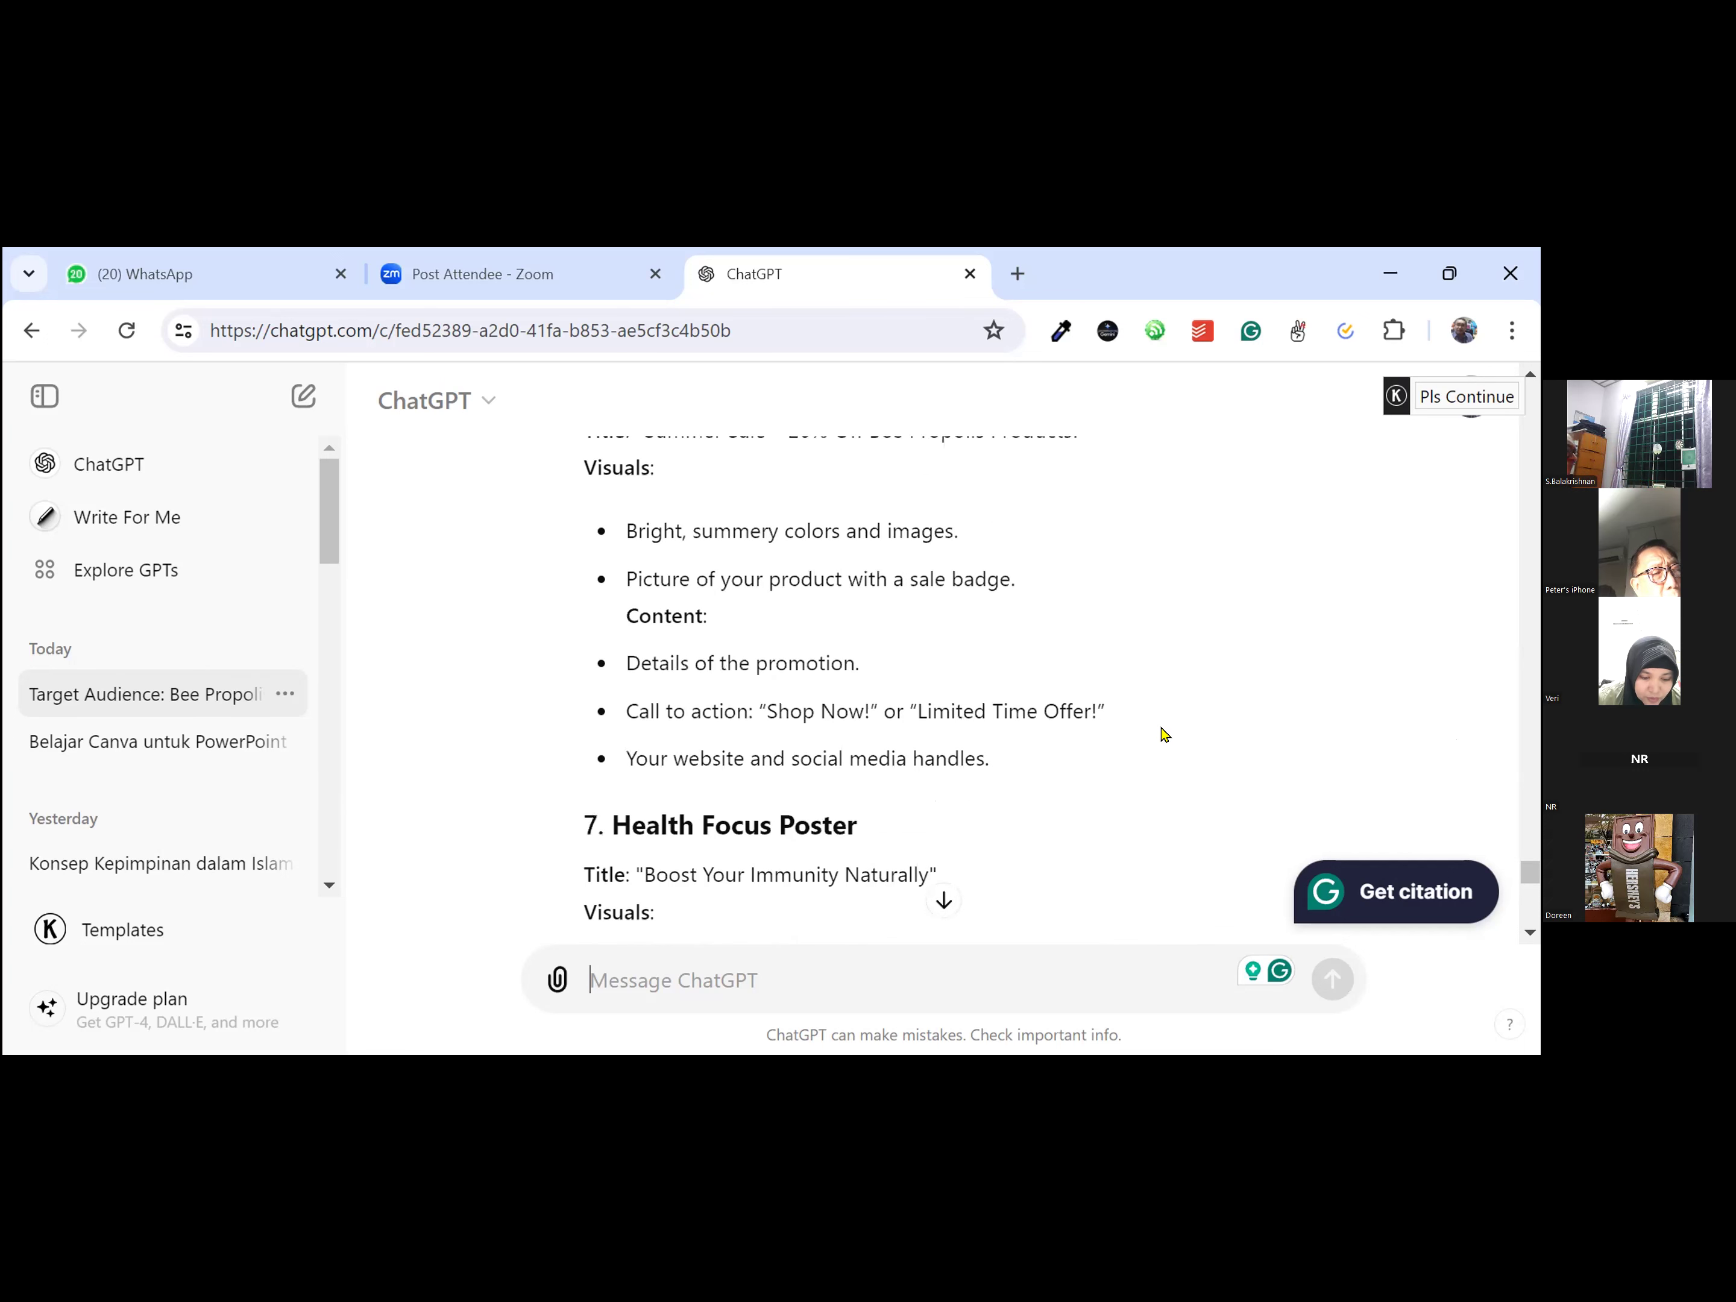
scroll(1164, 733, up, 3)
scroll(1155, 725, up, 3)
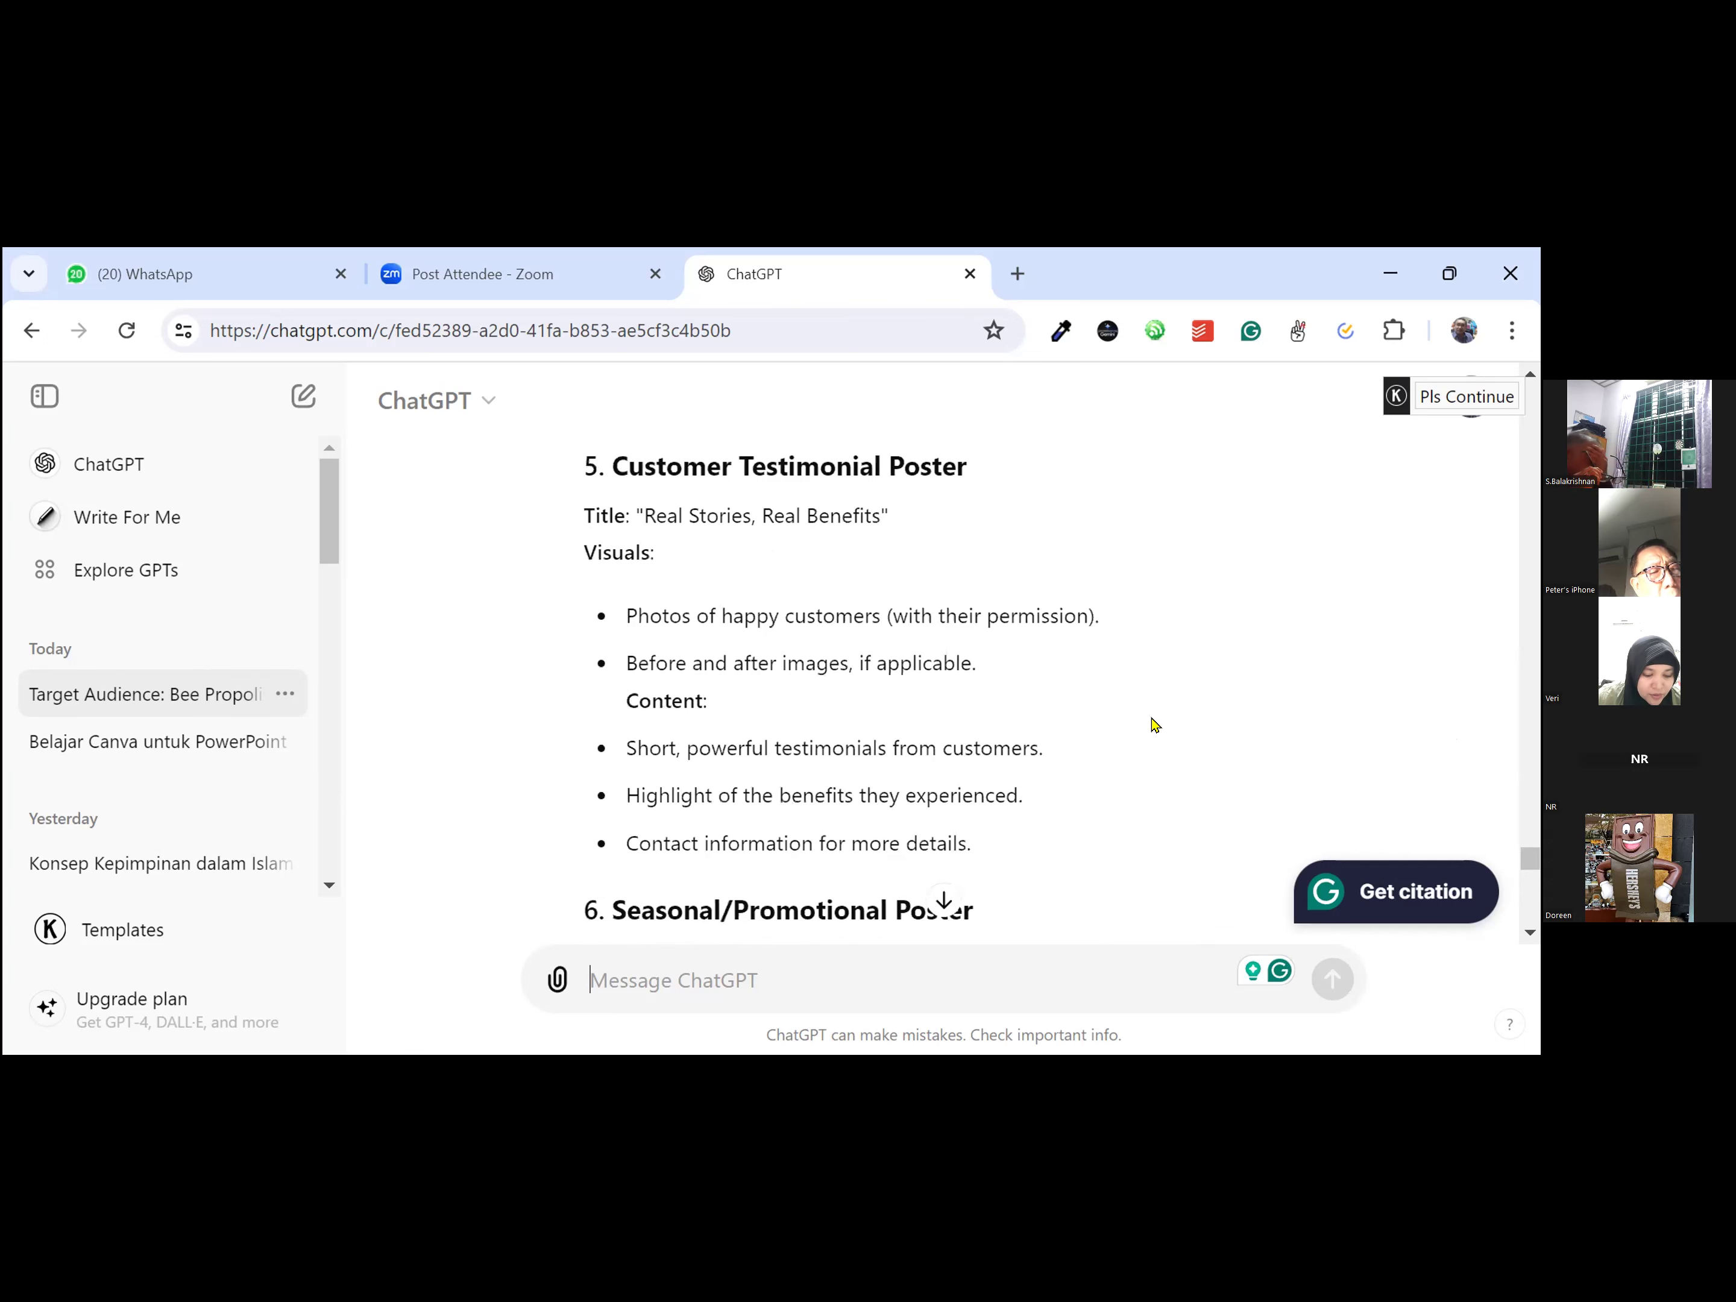
scroll(1155, 725, up, 3)
scroll(1155, 725, up, 3)
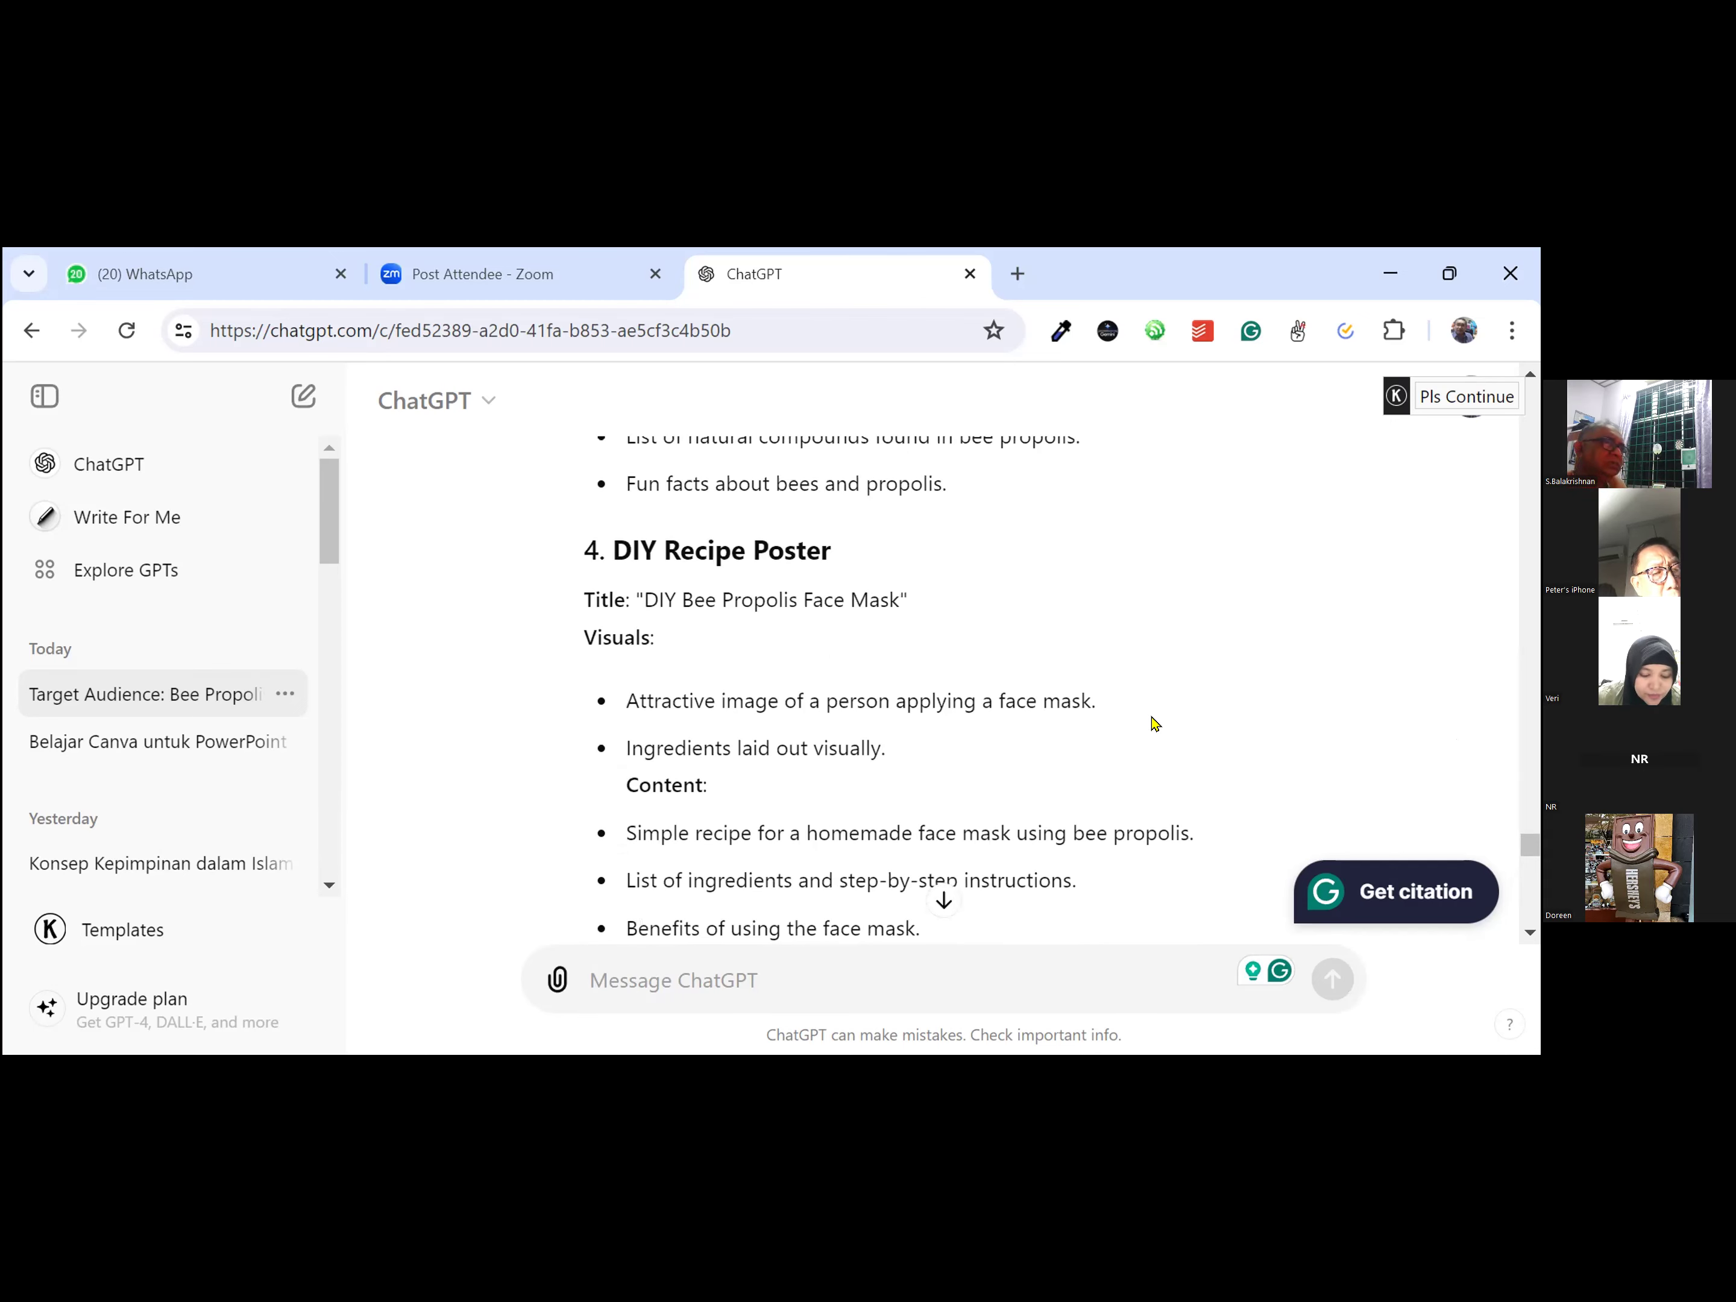
Step: Send the prompt "please explain the customer pain points for this product" in the same chat
scroll(1155, 725, up, 3)
scroll(1155, 723, up, 3)
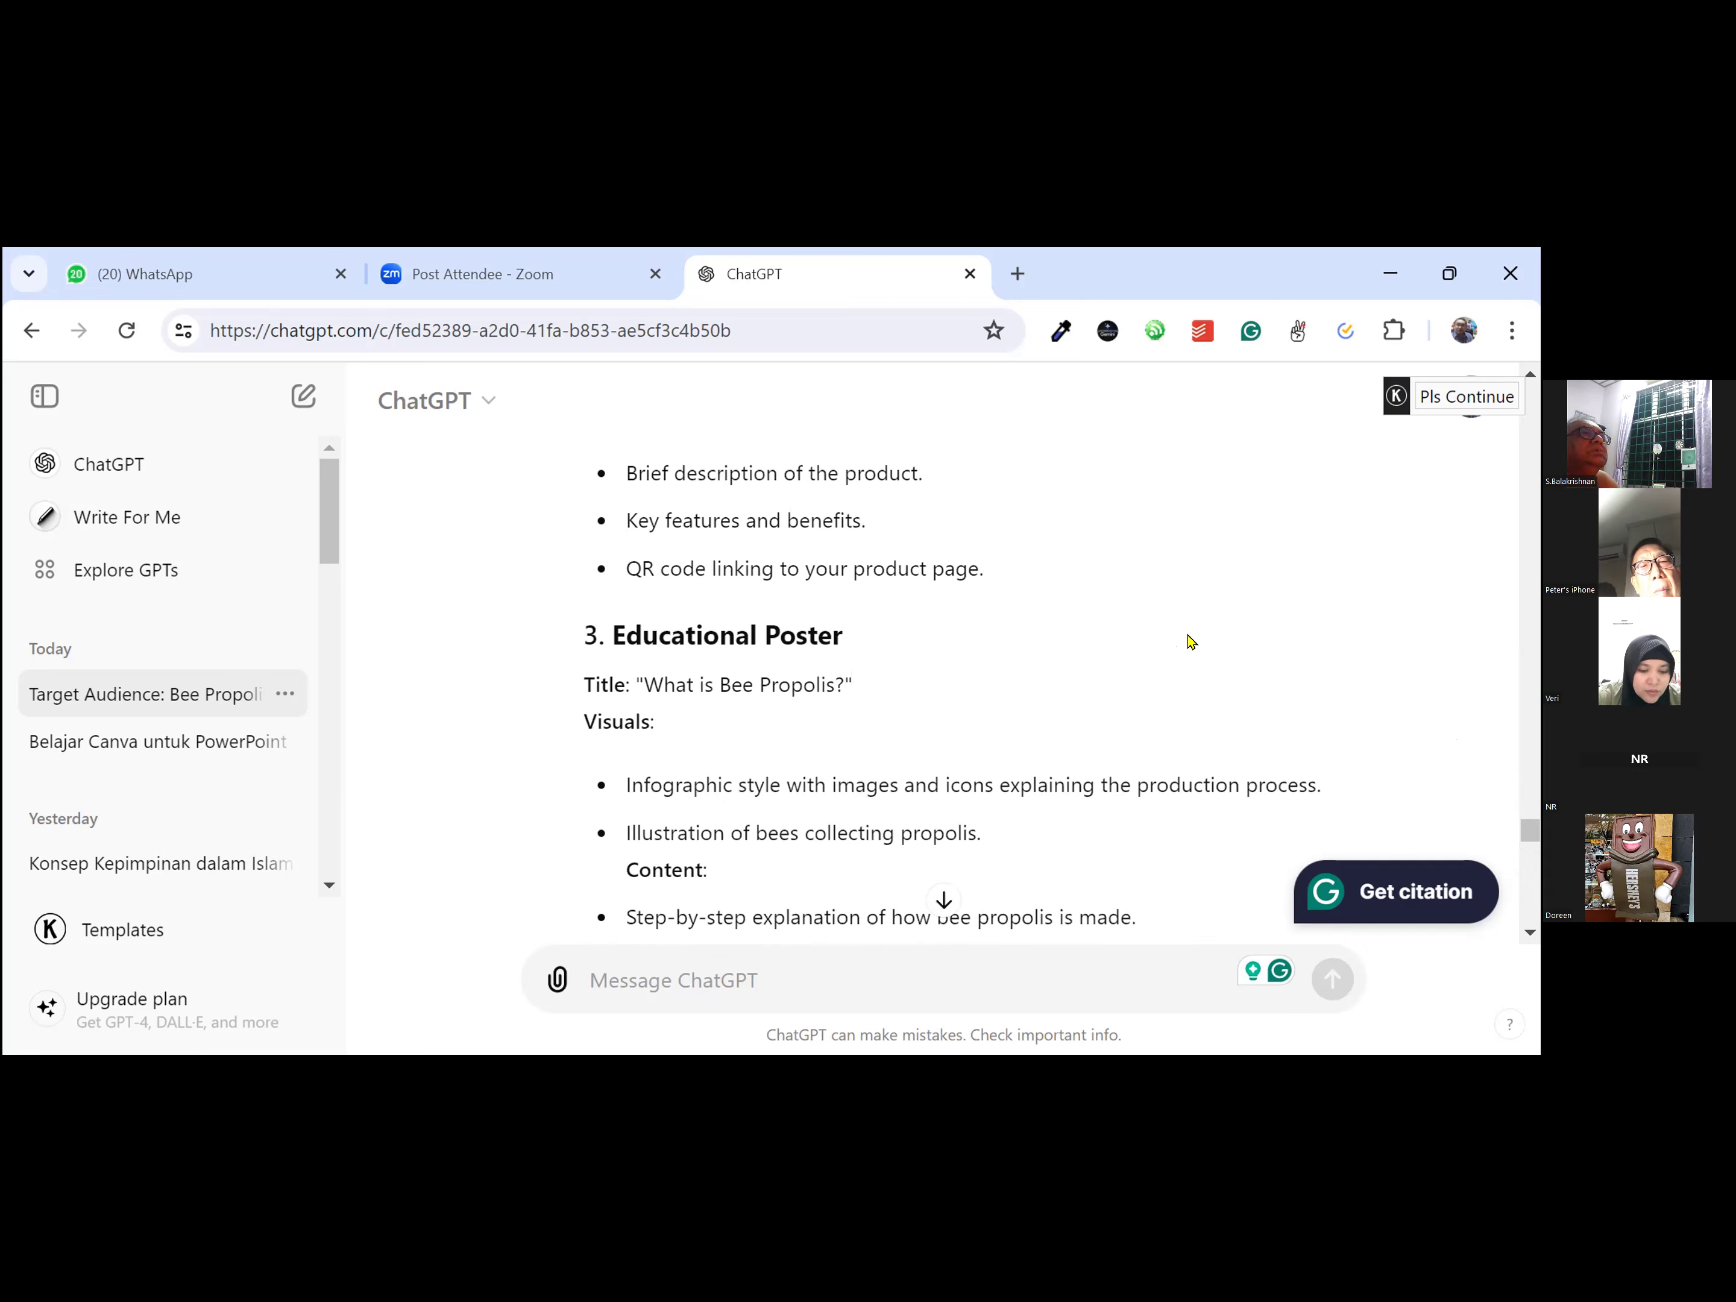
scroll(1213, 667, up, 3)
scroll(1212, 667, down, 5)
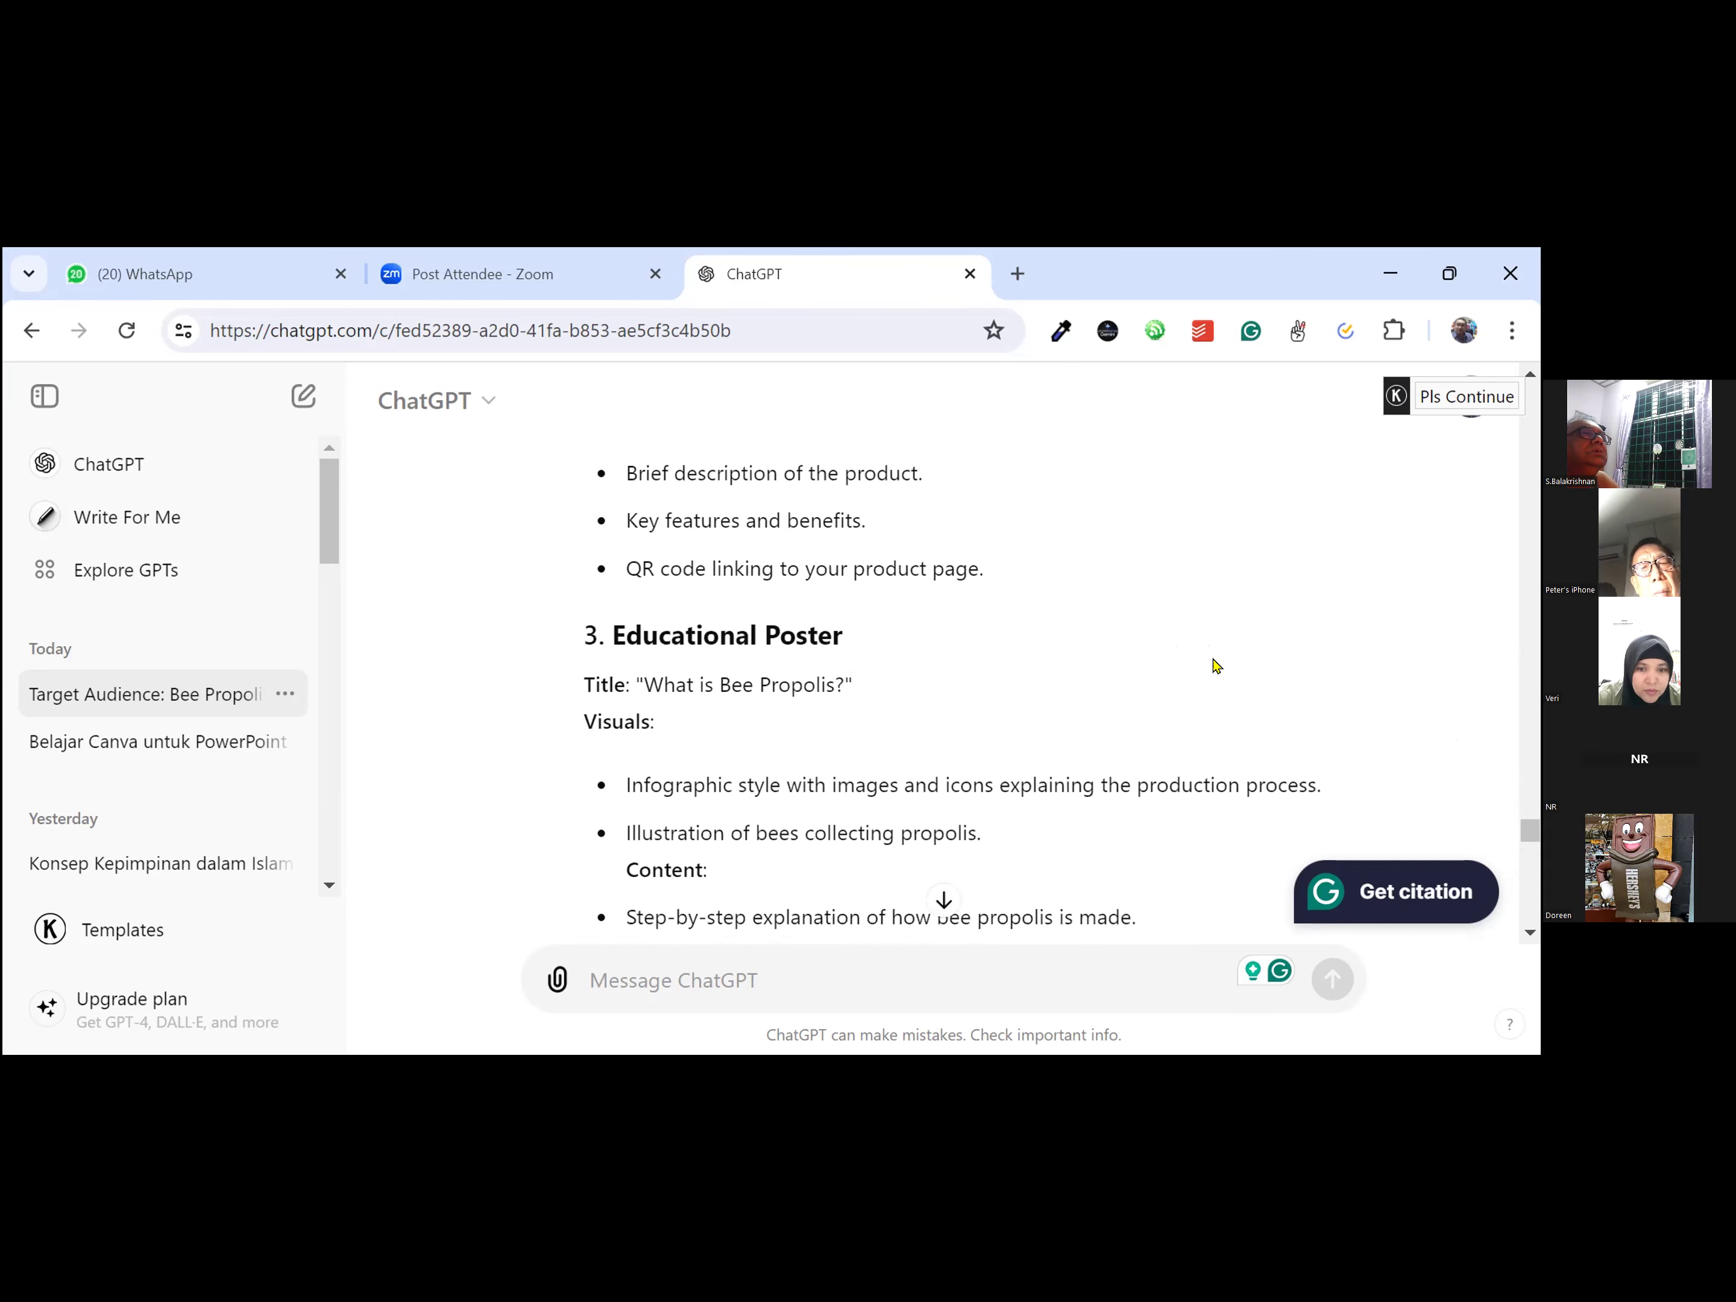
scroll(1148, 822, down, 5)
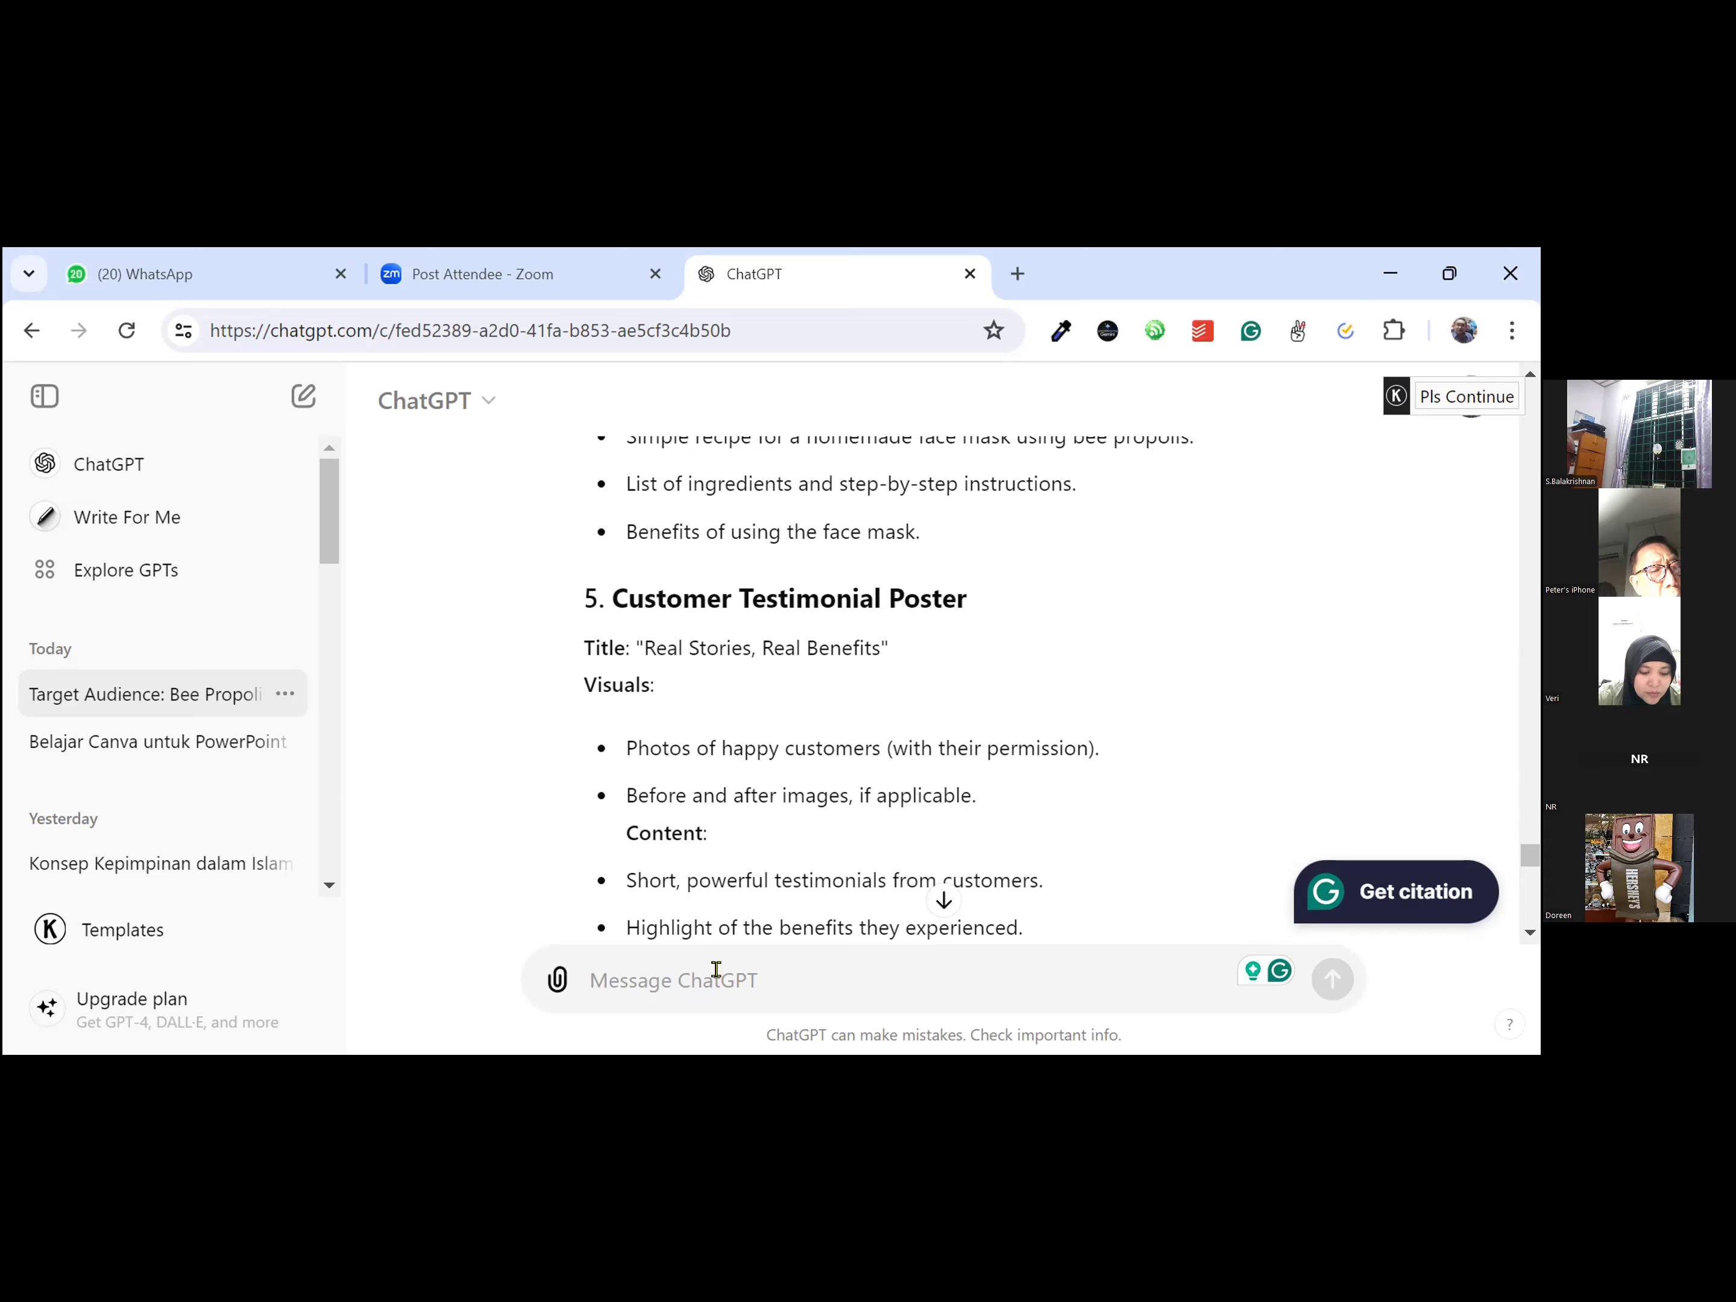
text(pl)
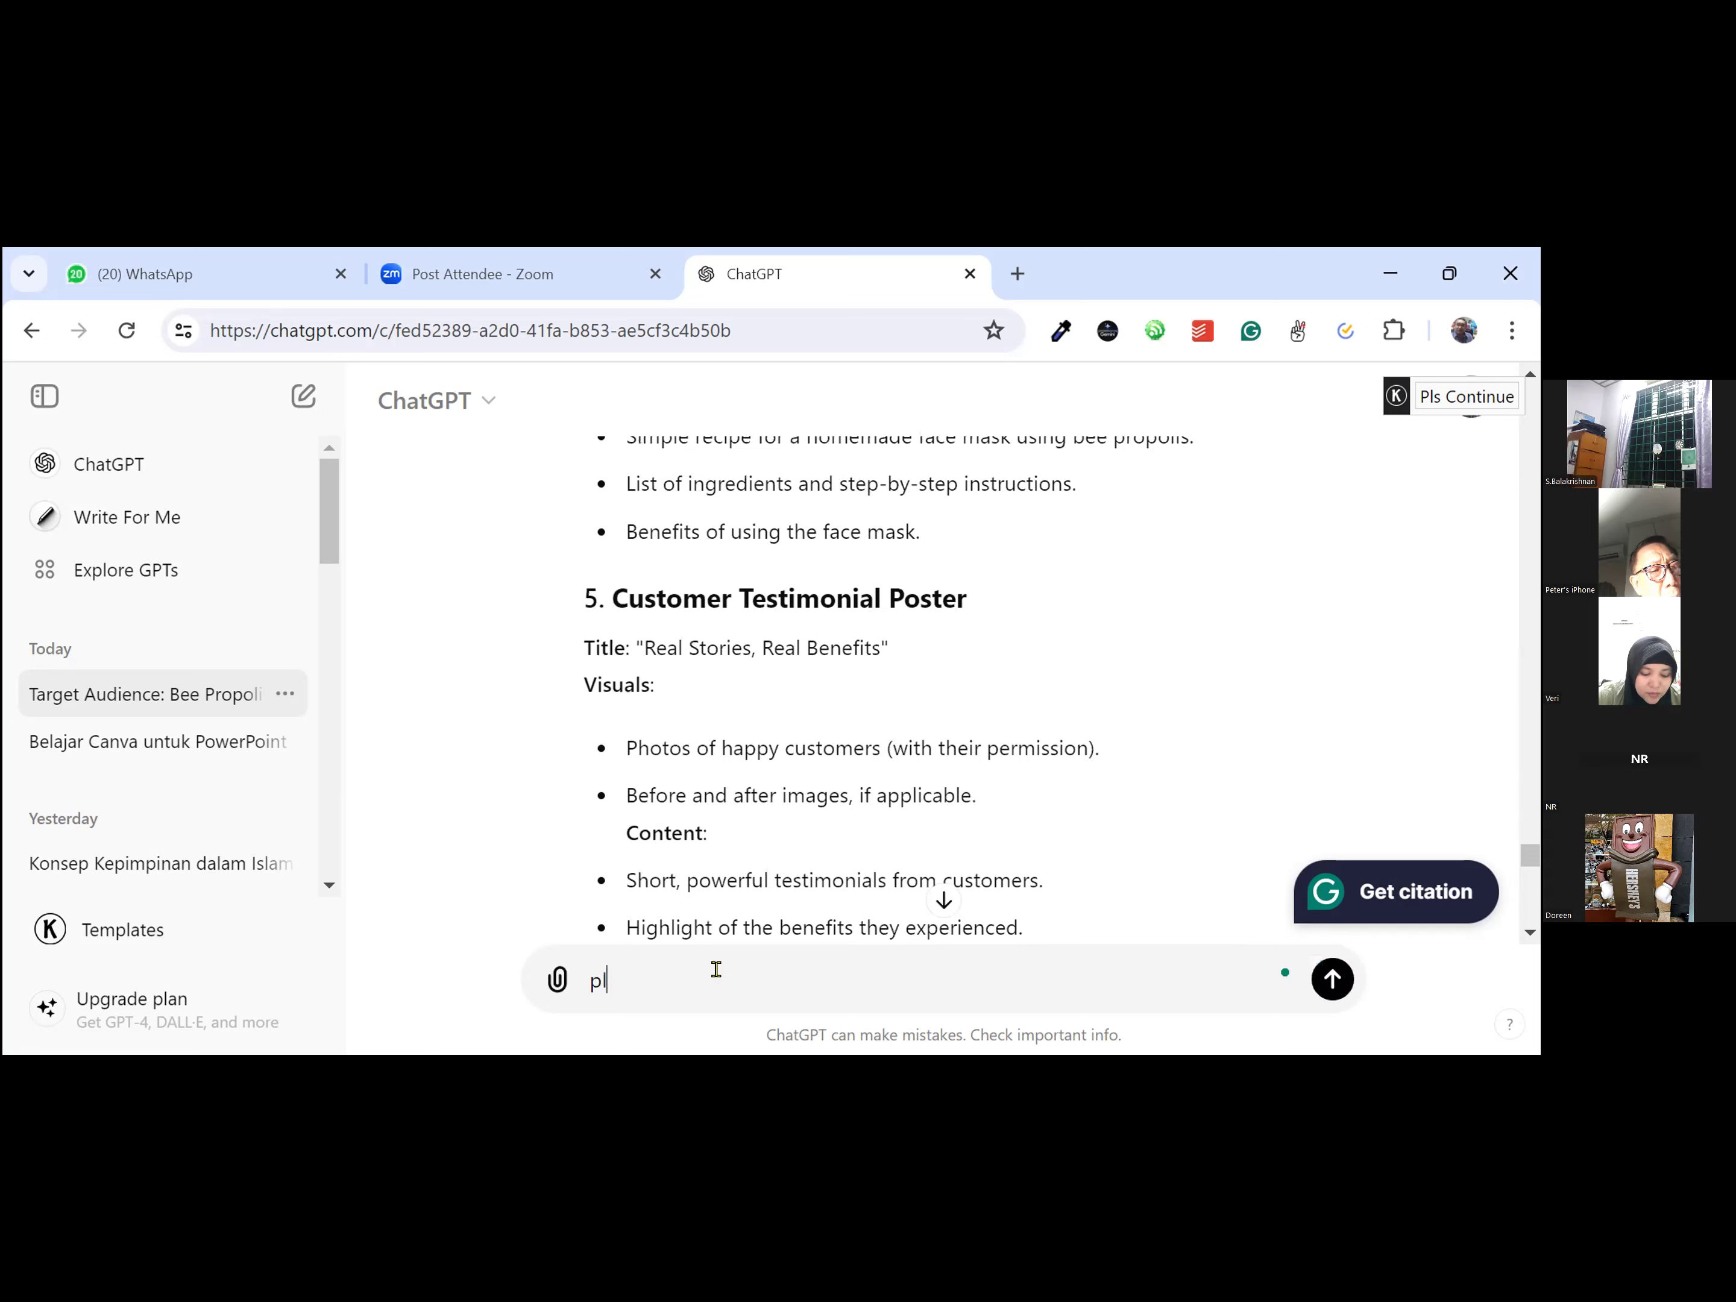
text(ease e)
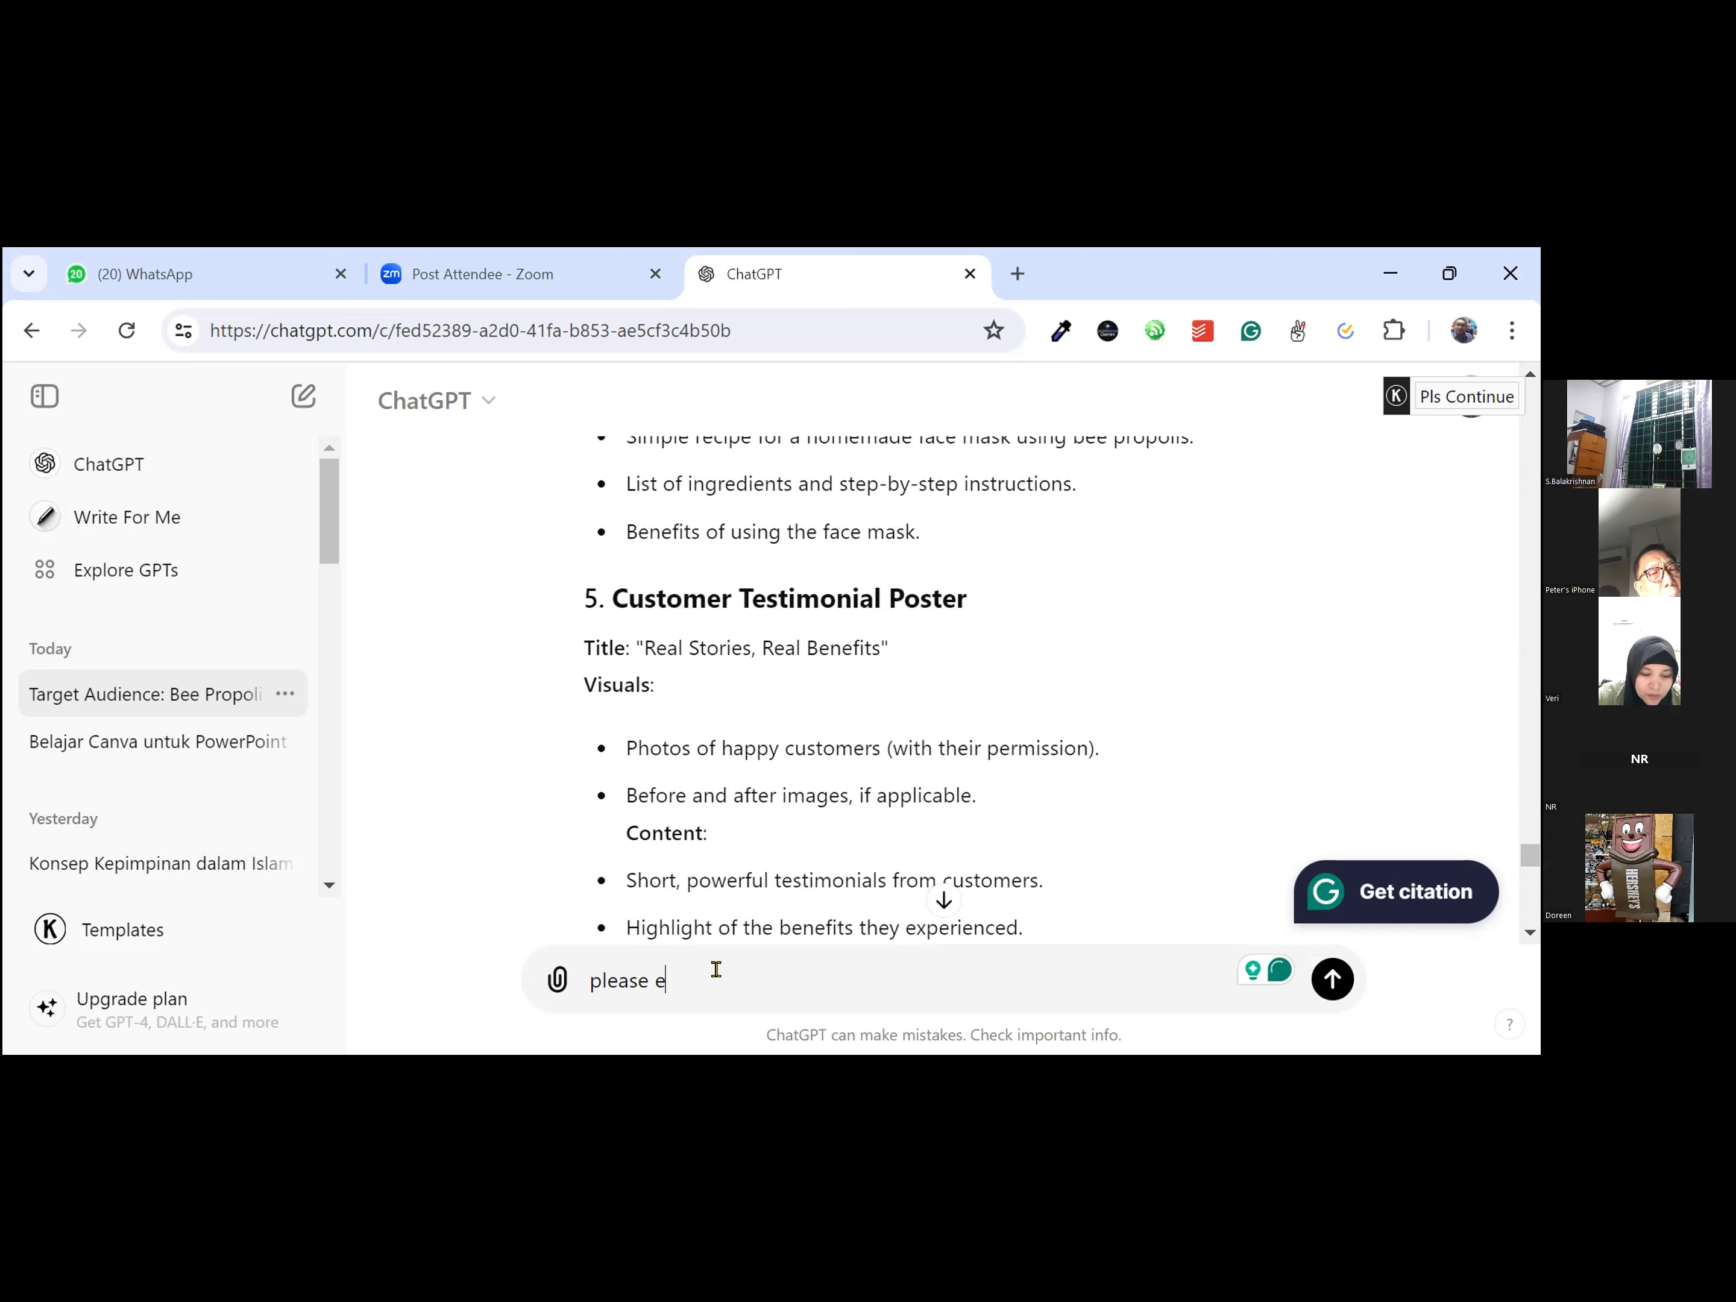
text(xplain the custome)
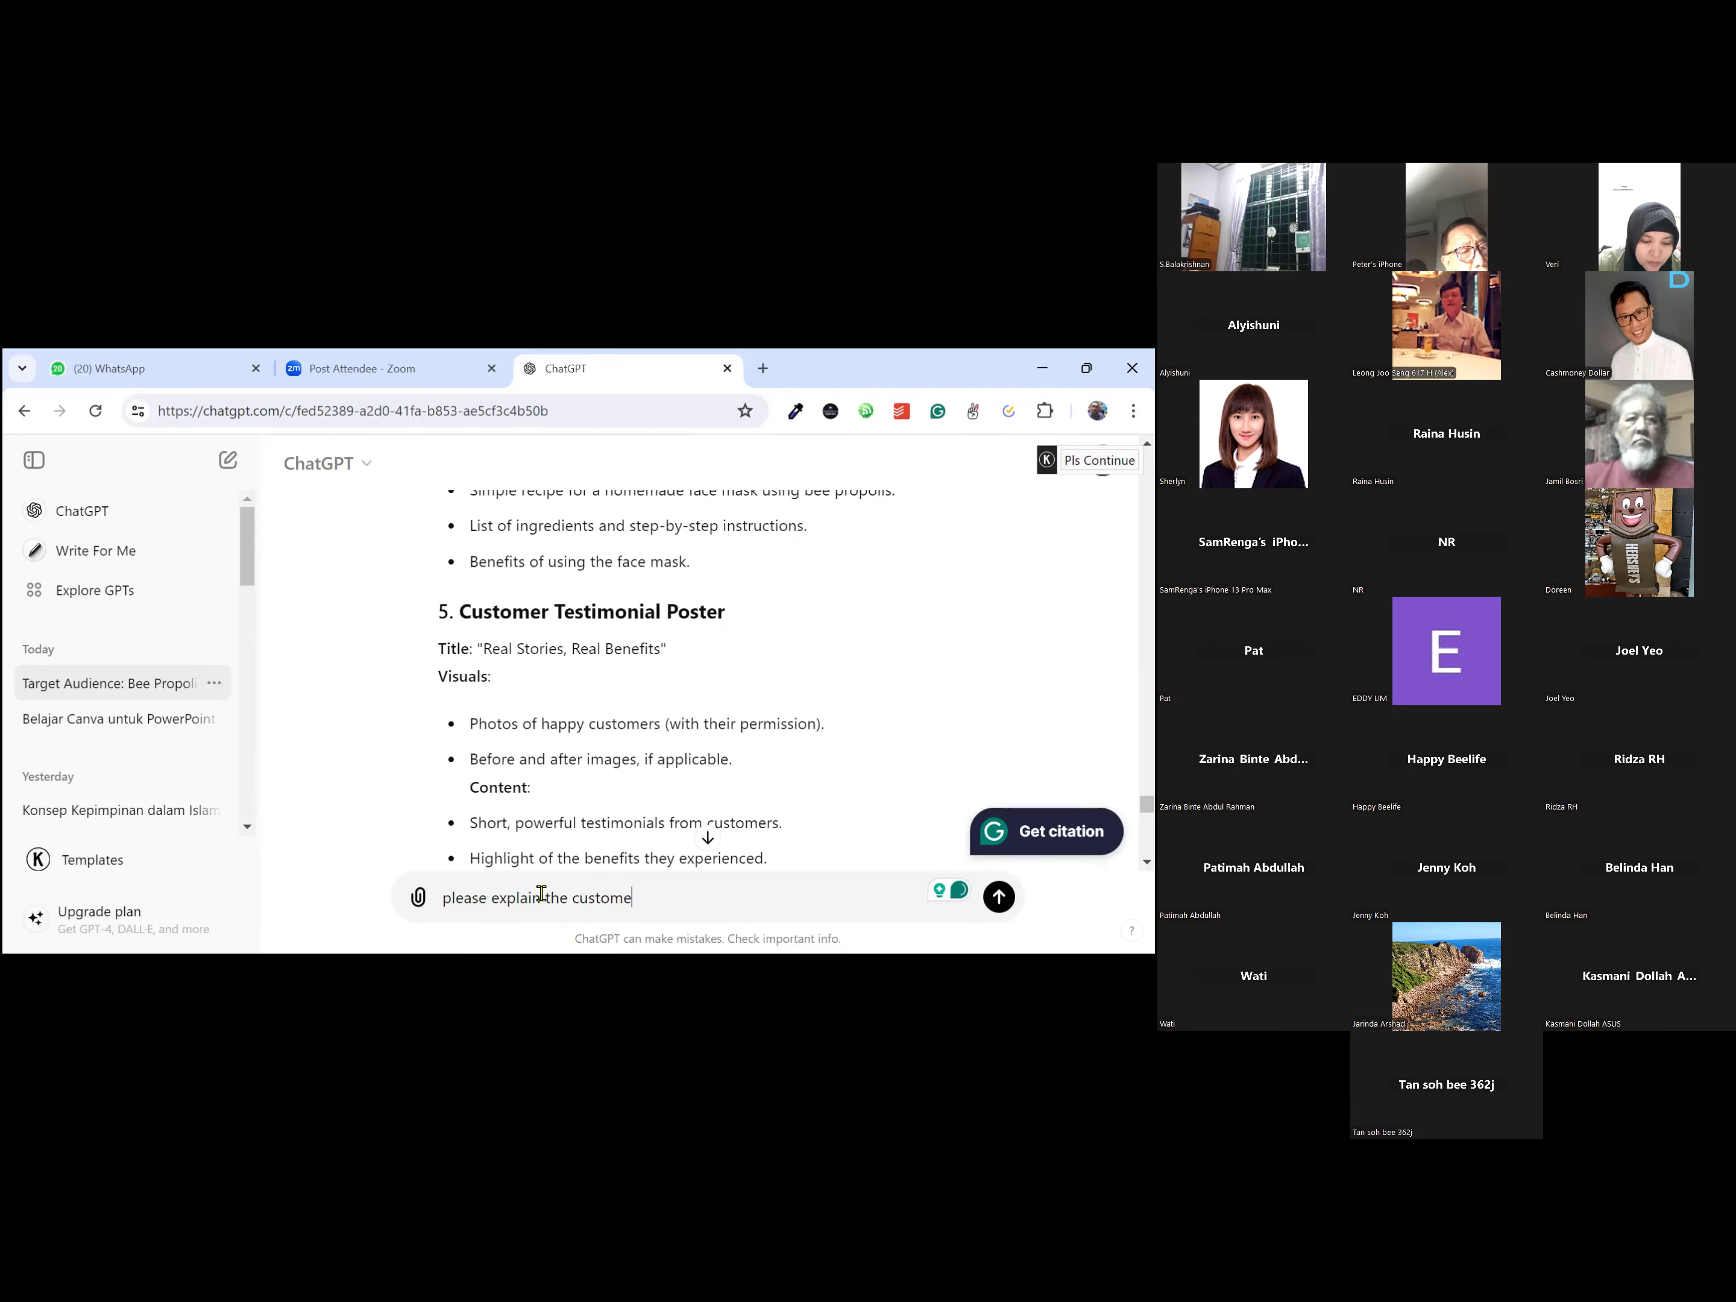
text(r pain points for this product)
key(Return)
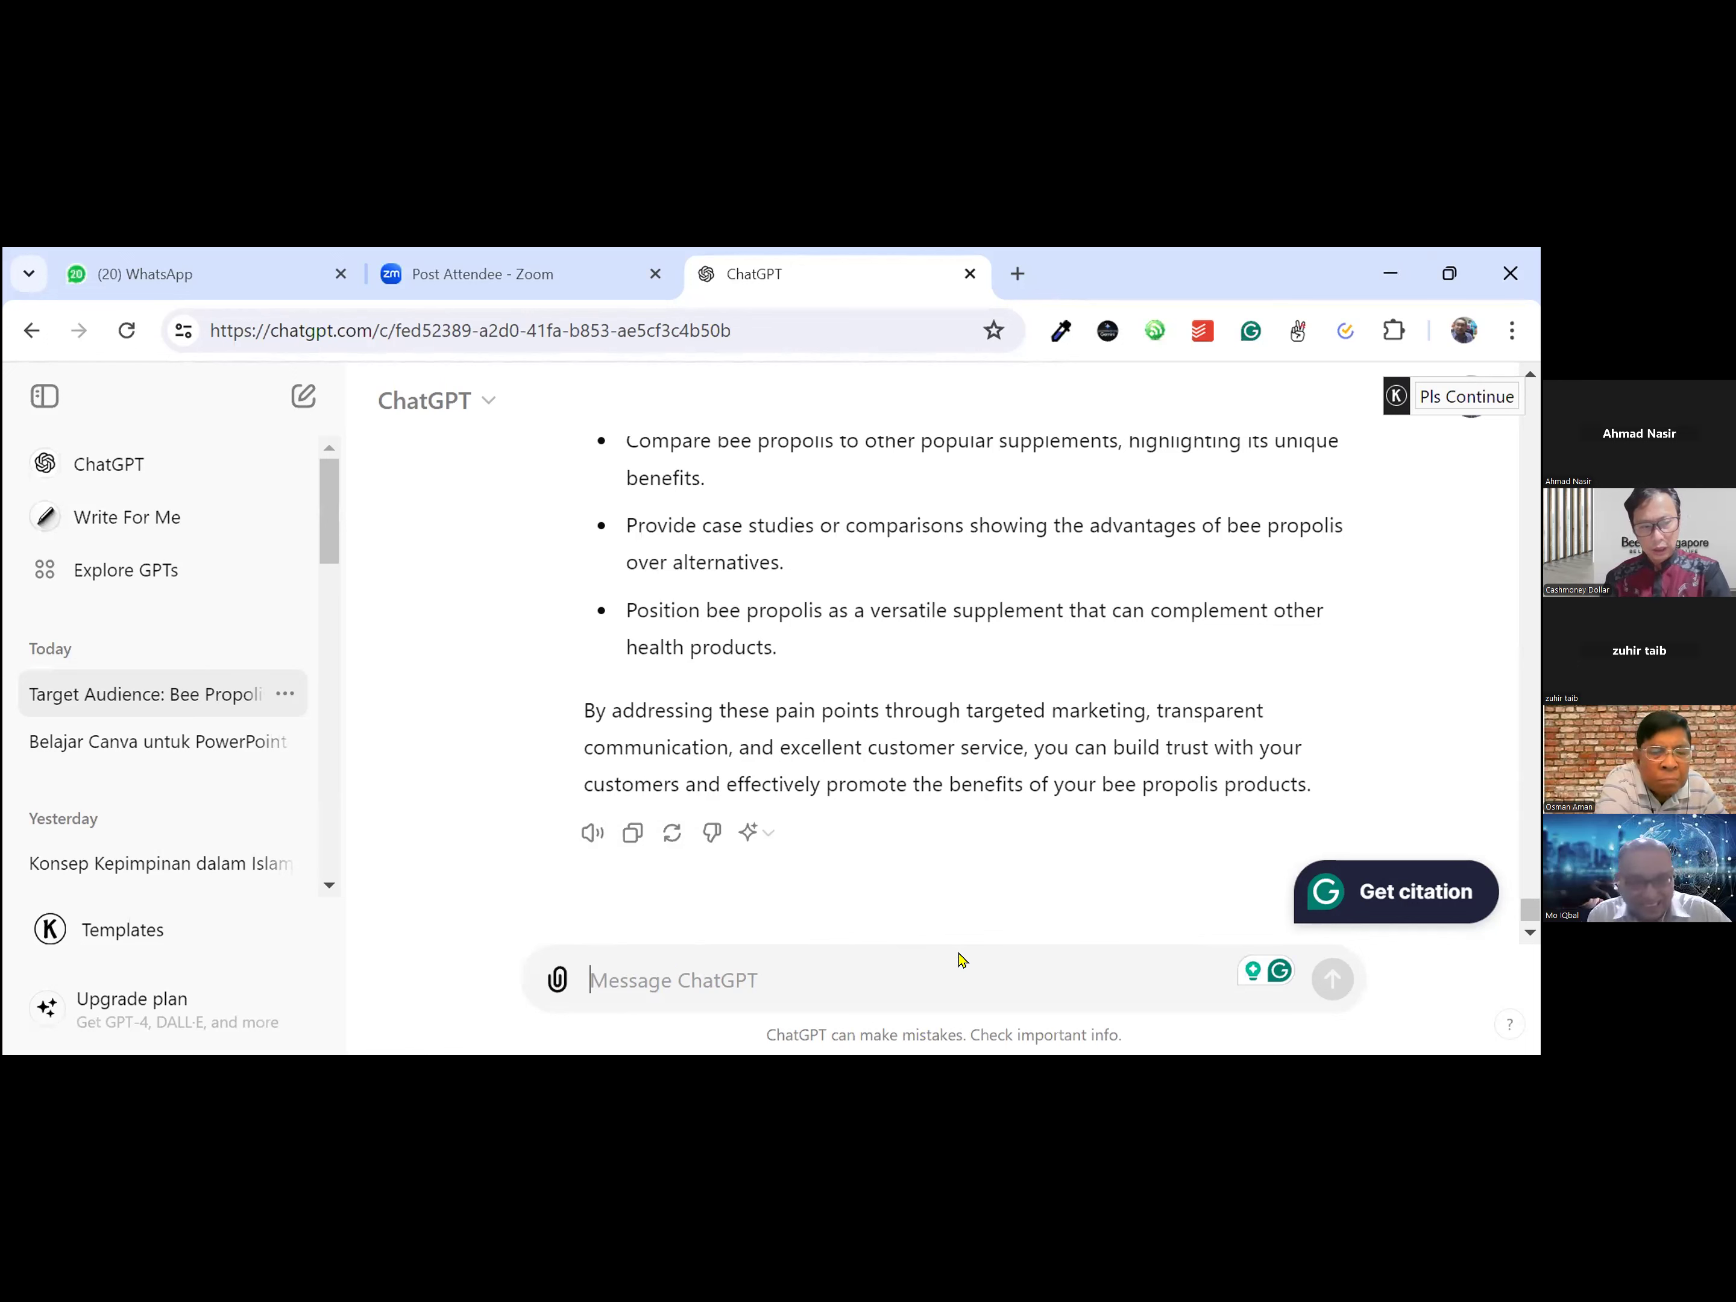
Step: Send the prompt "prepare a 30 days content for blogging with SEO friendly words" in the same chat
click(724, 975)
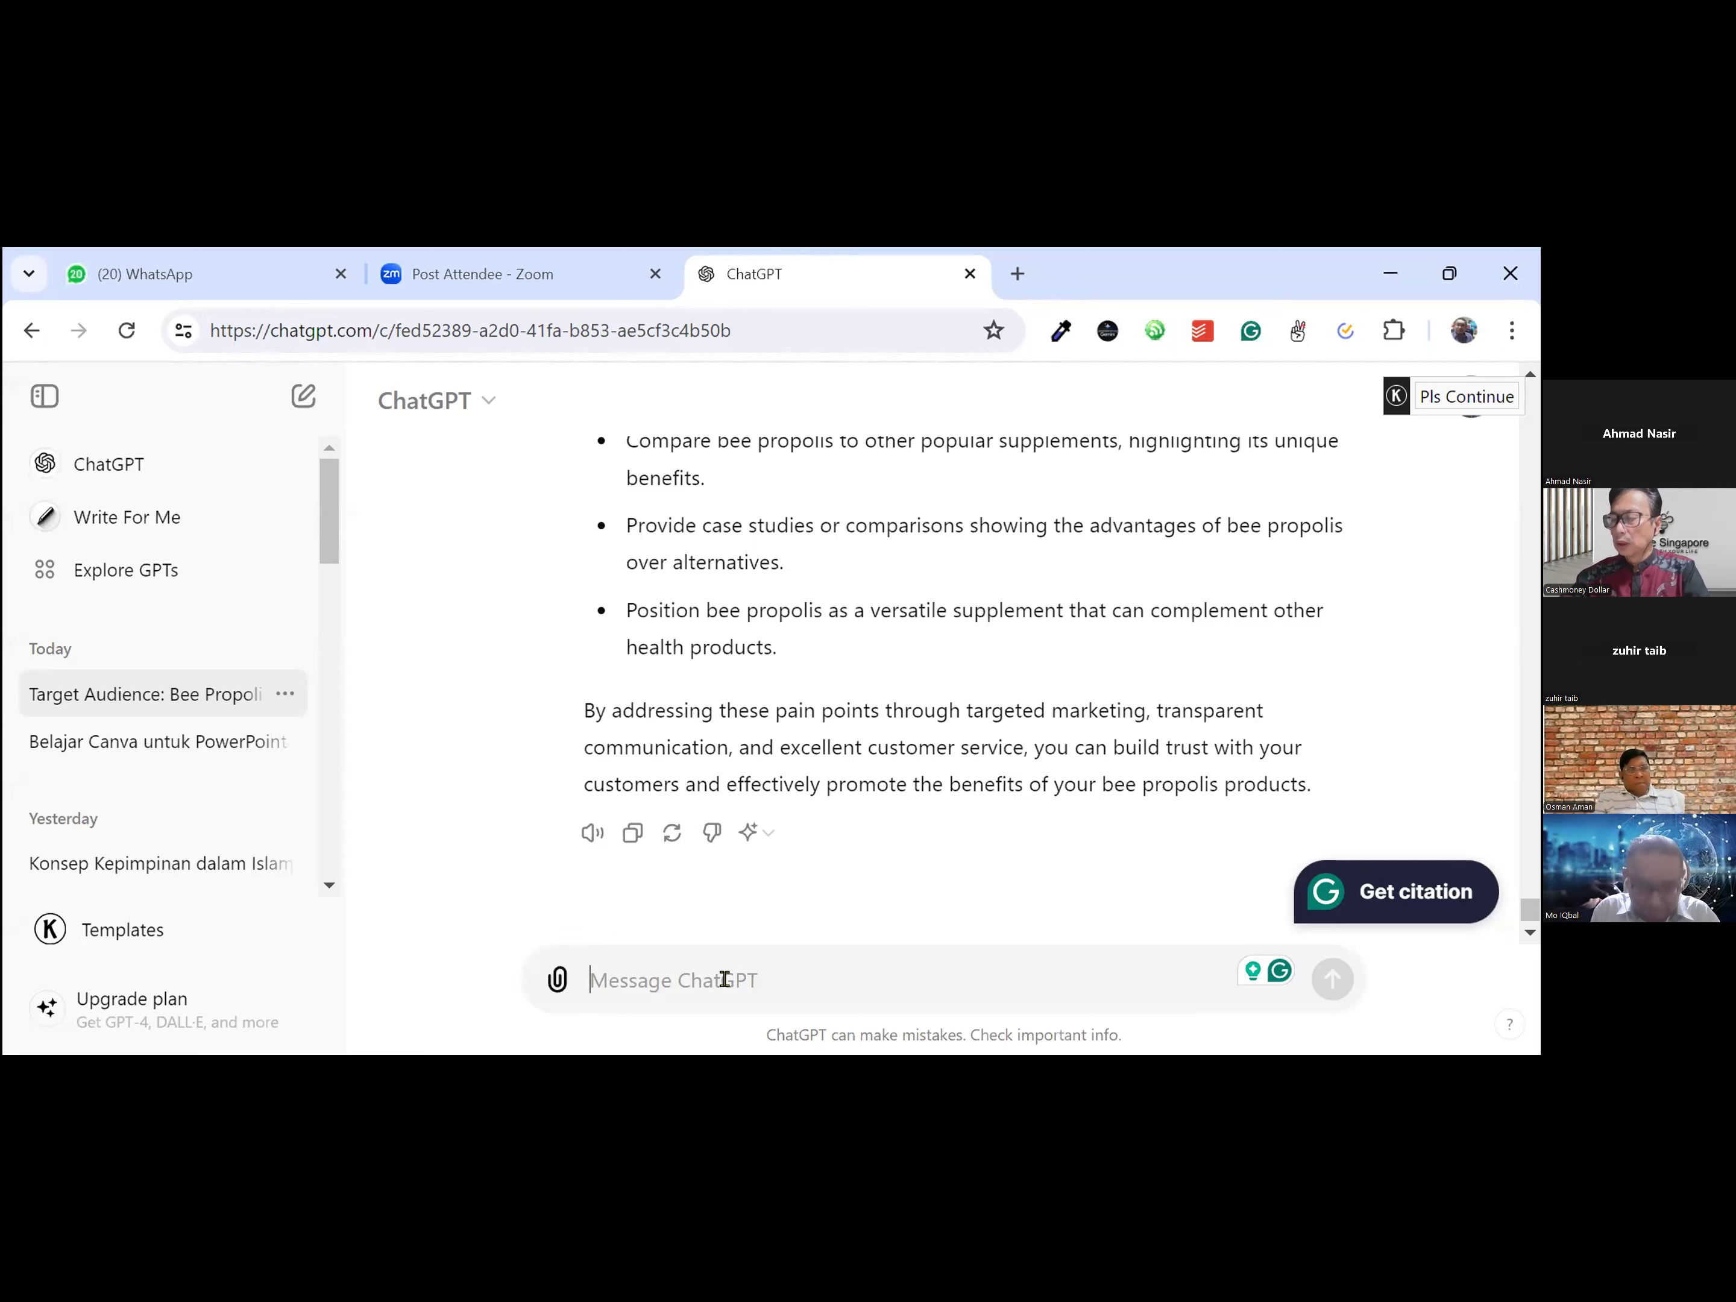
text(pre)
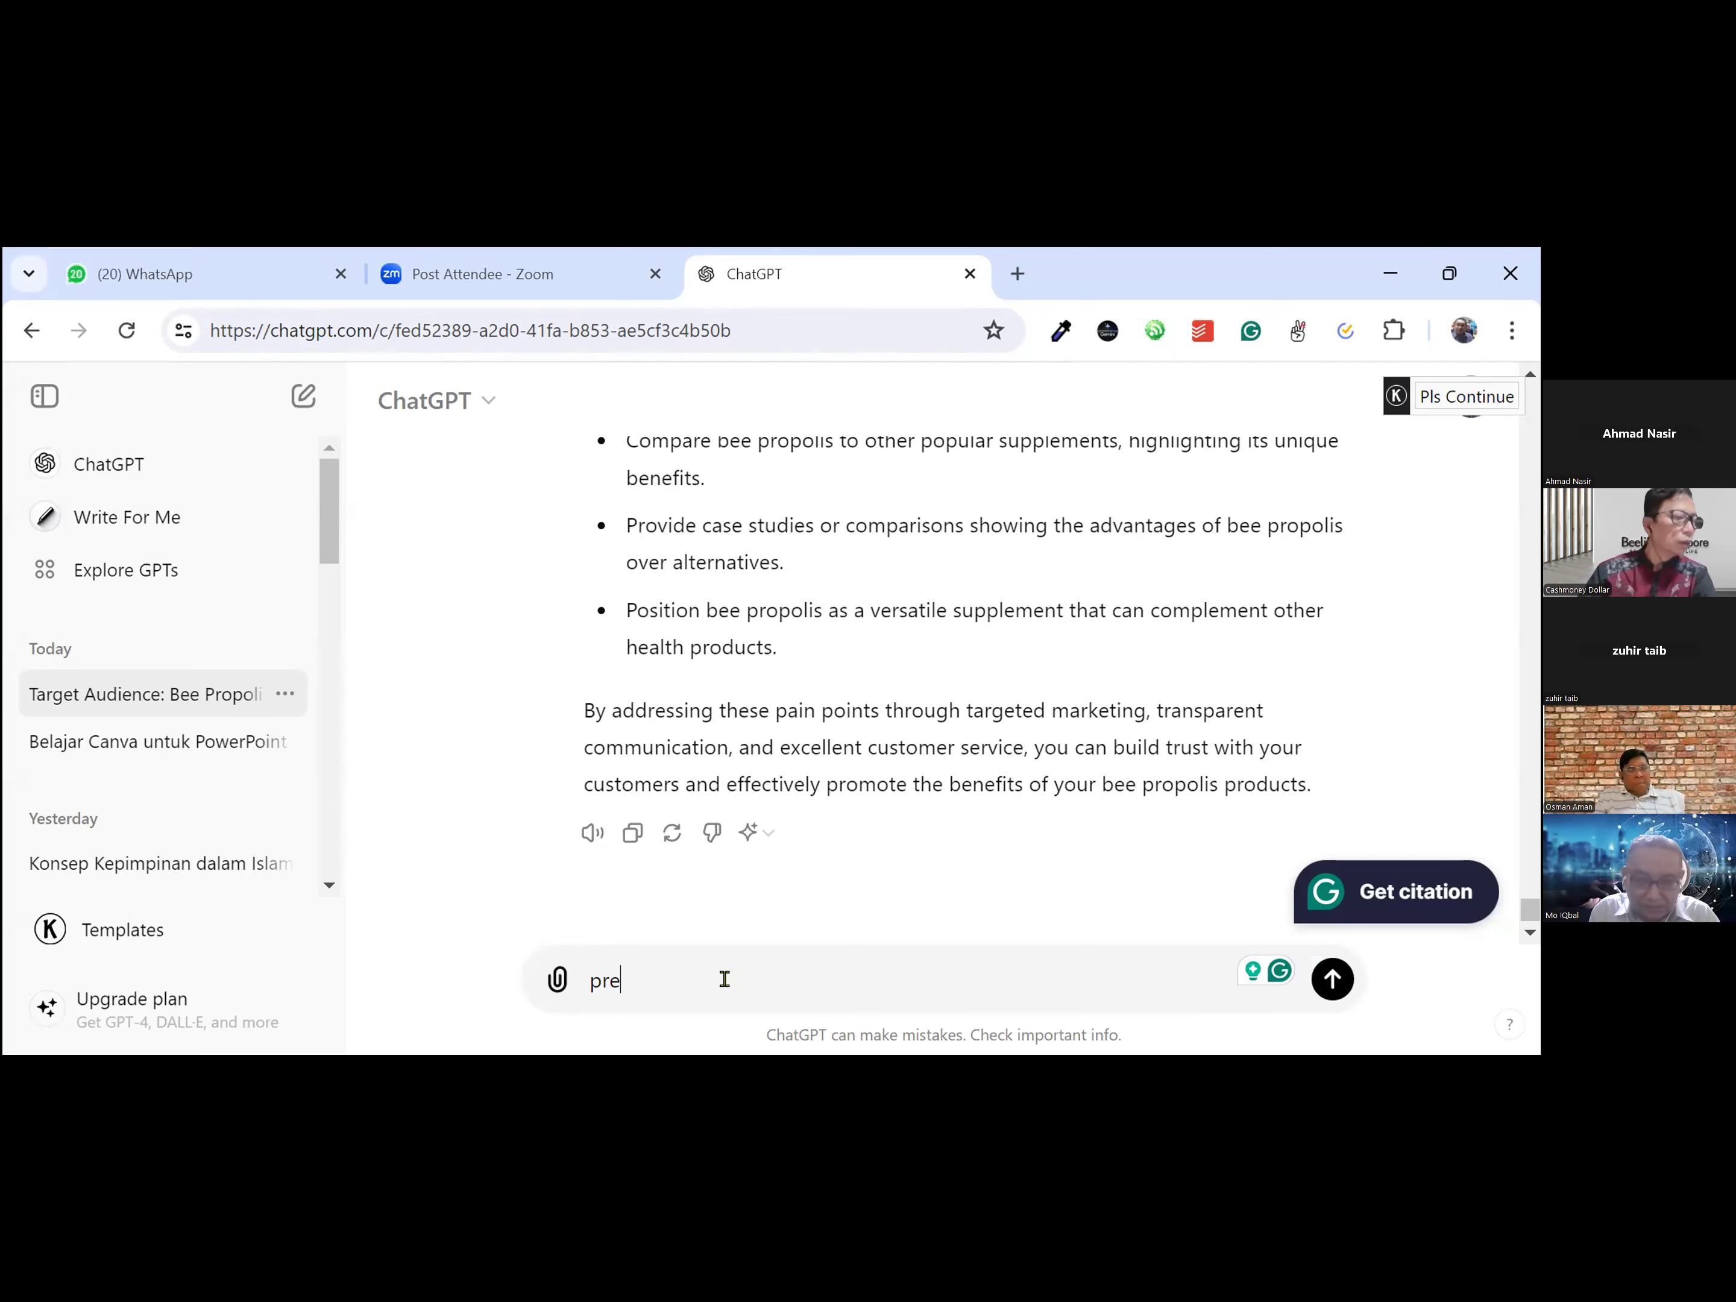
text(pare a 30 days )
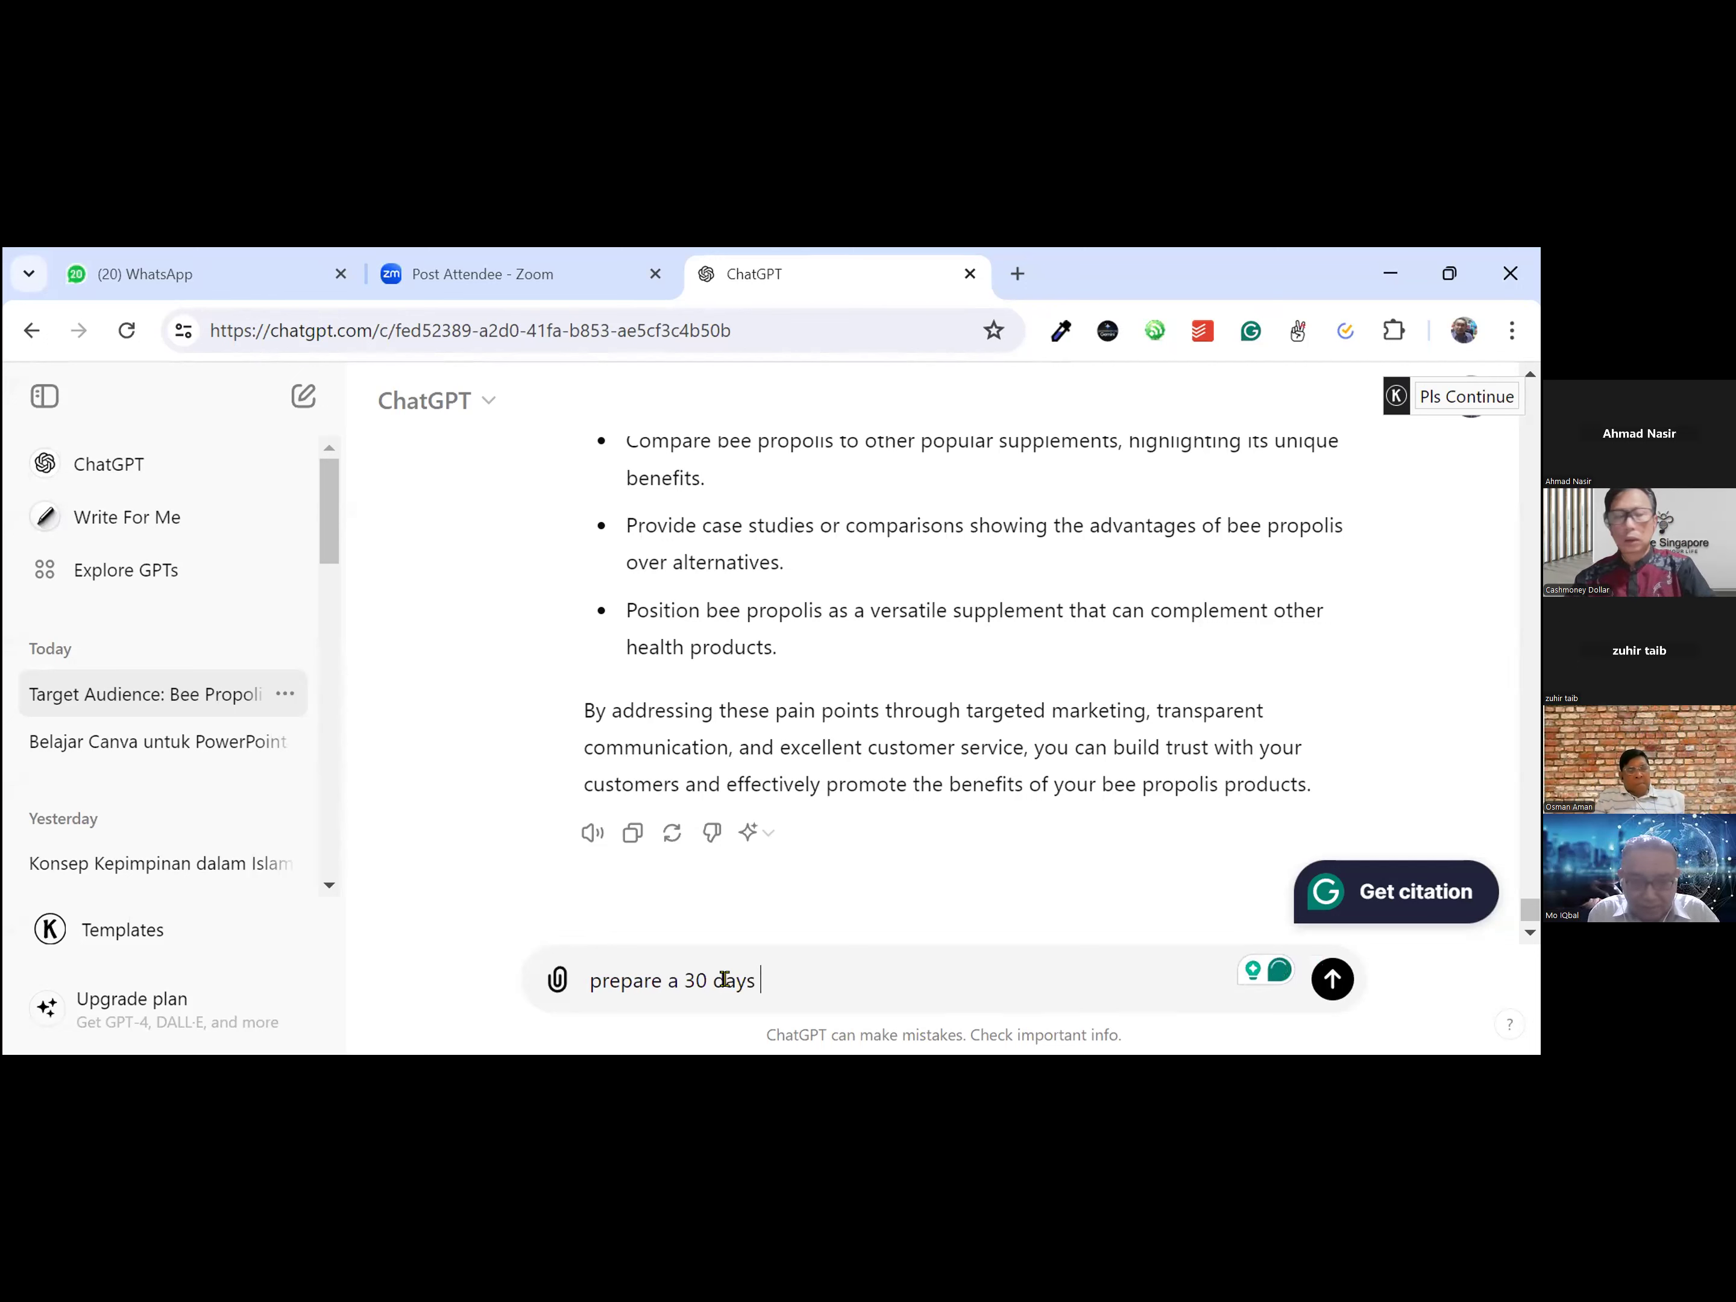
text(content for bl)
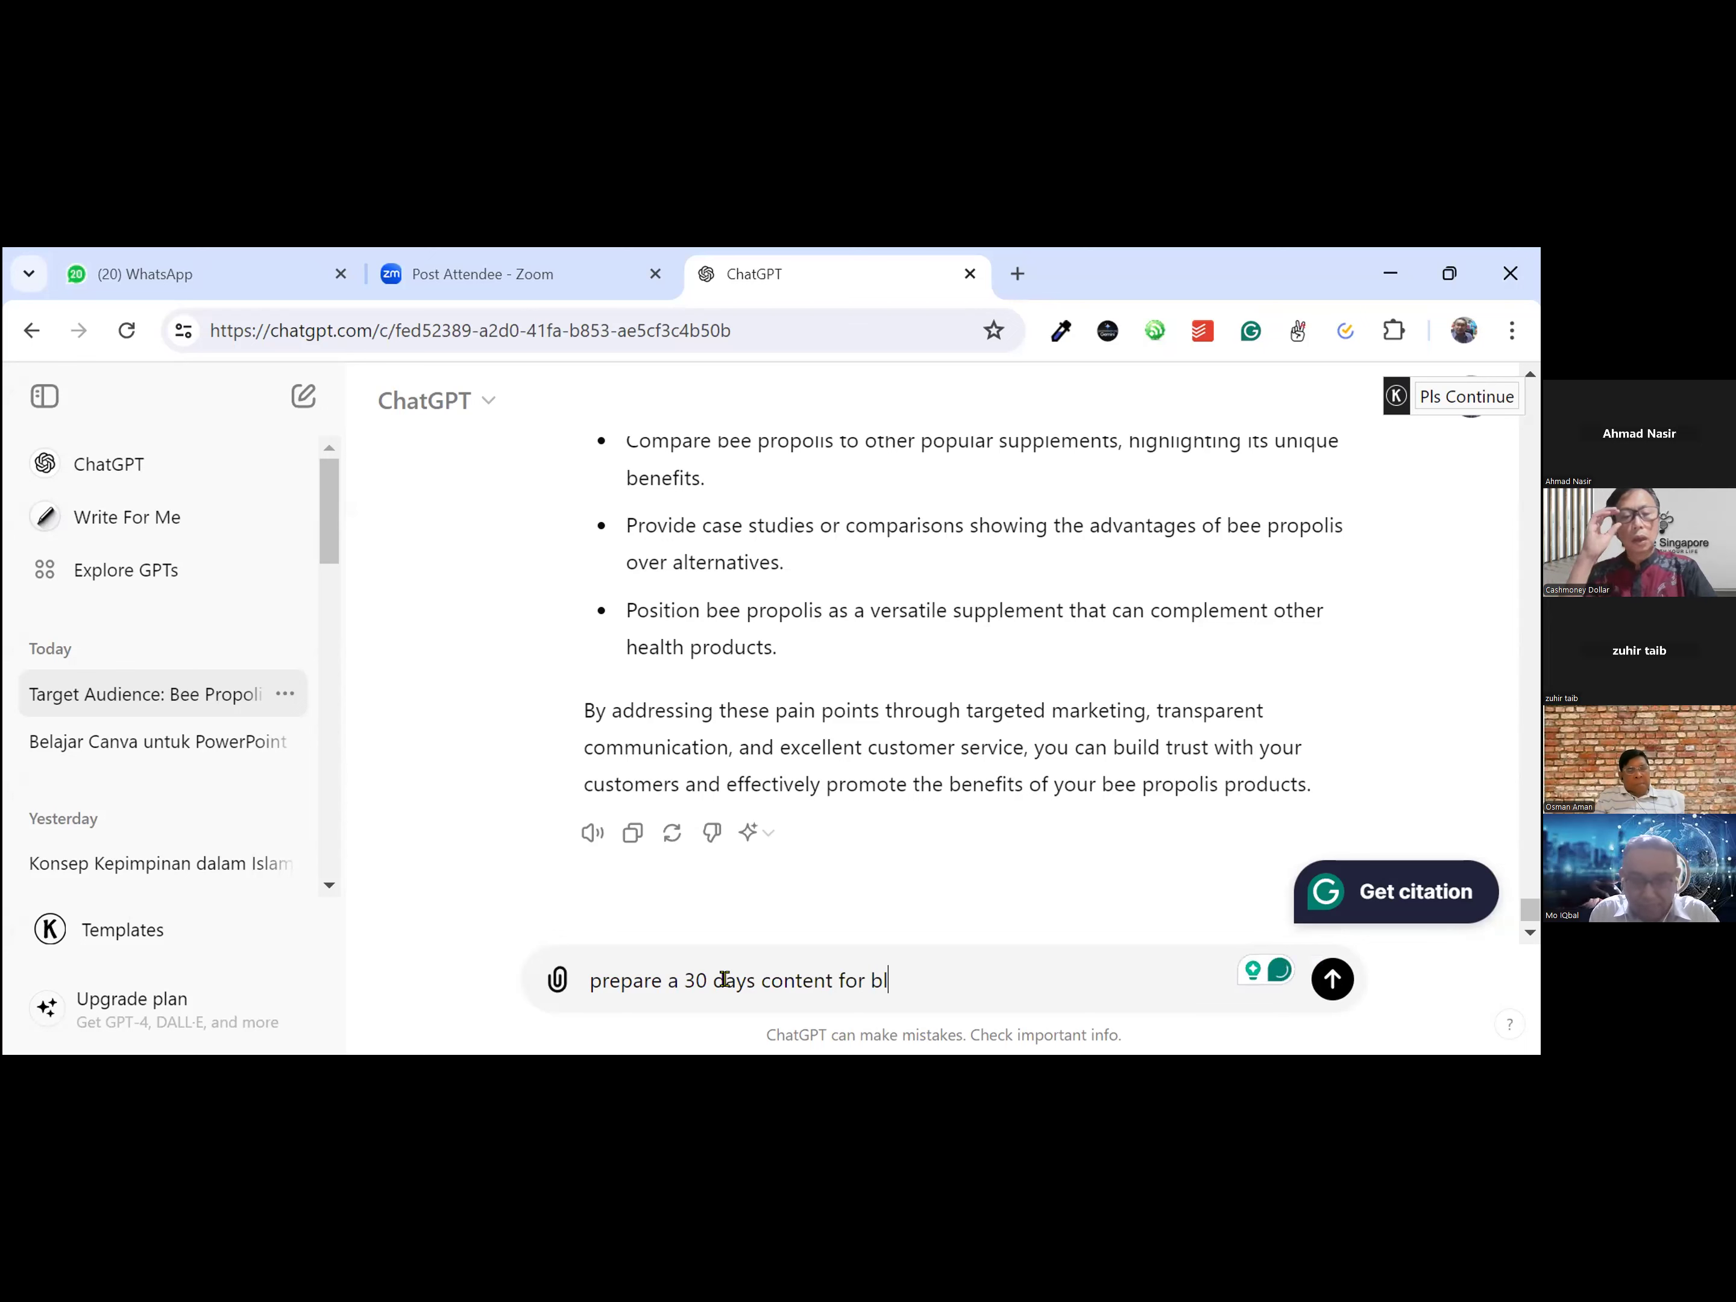
text(ogging with)
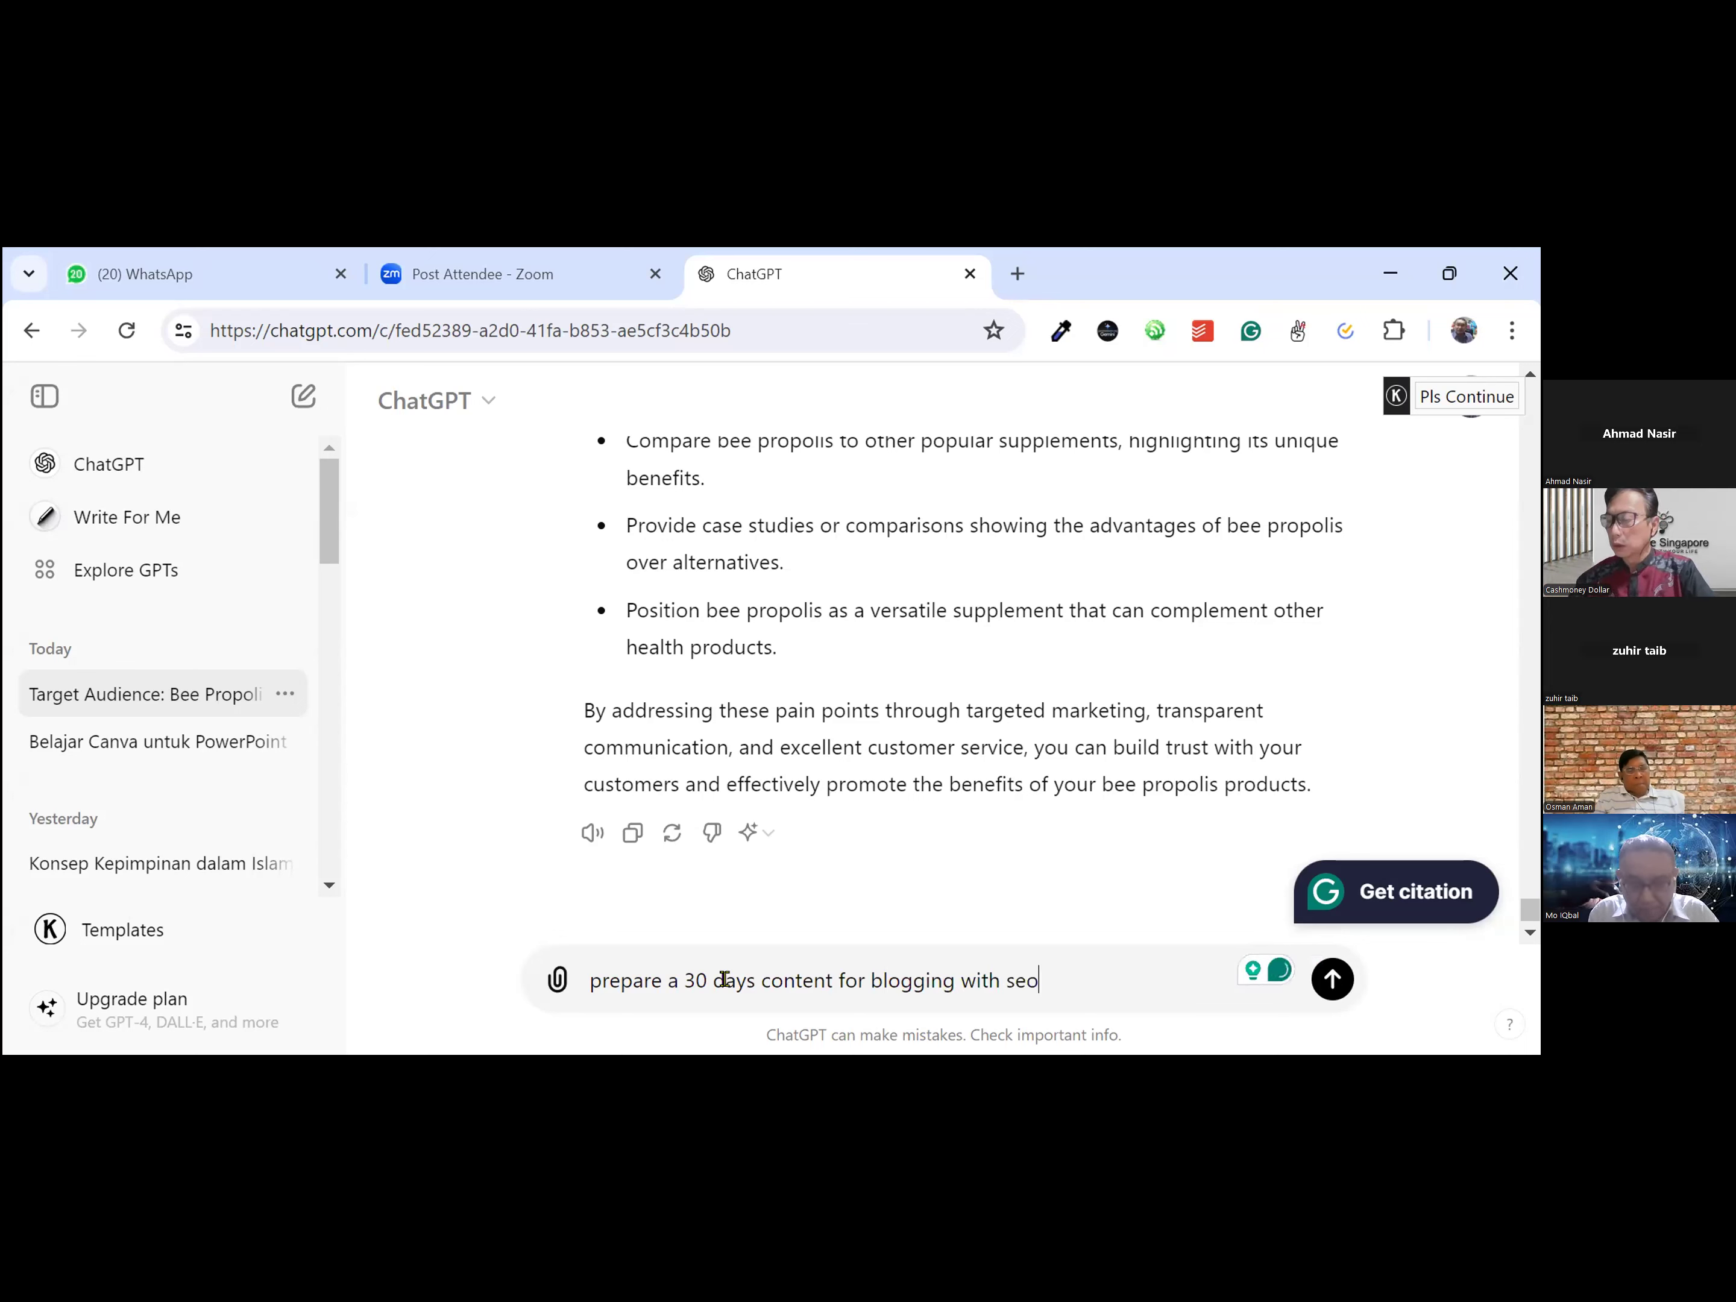
text(seo friendly)
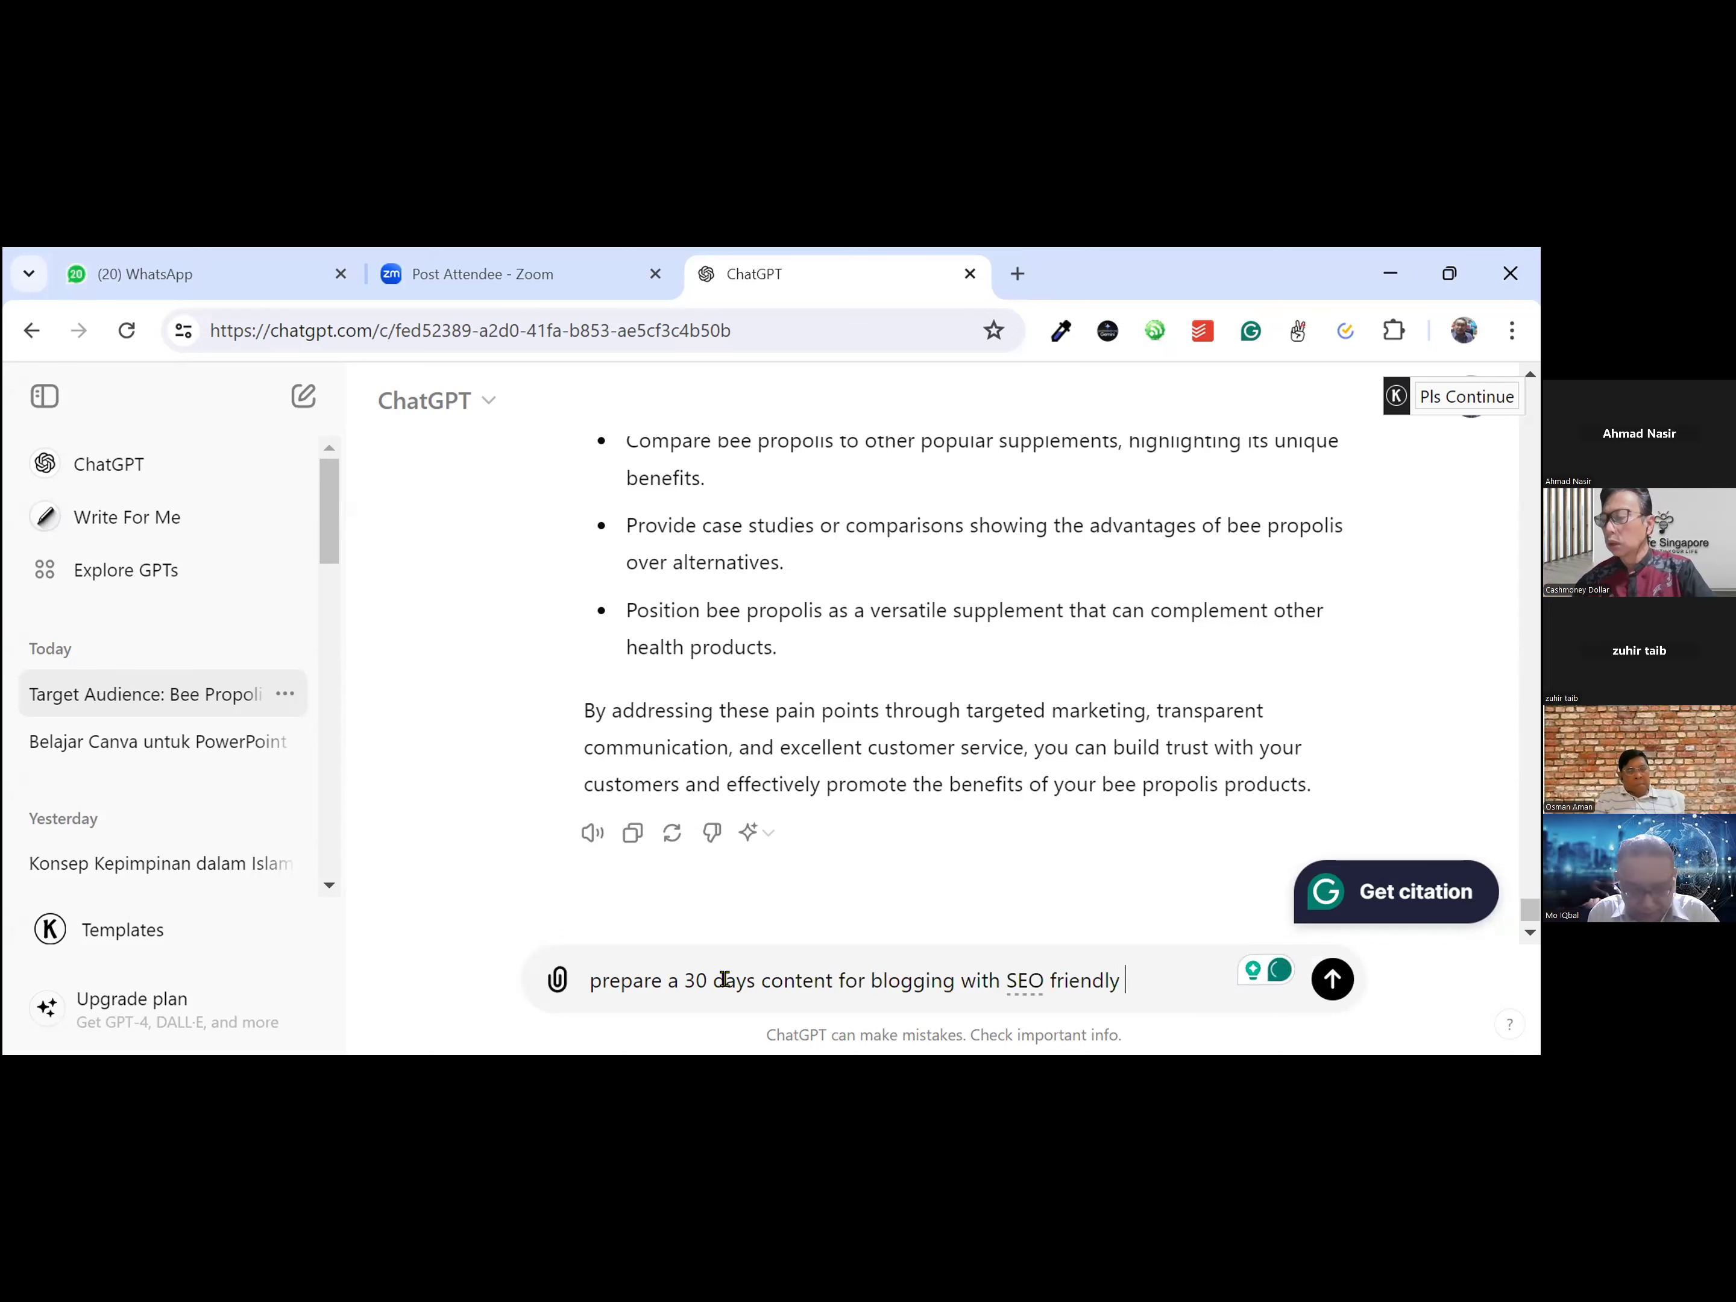
text( words)
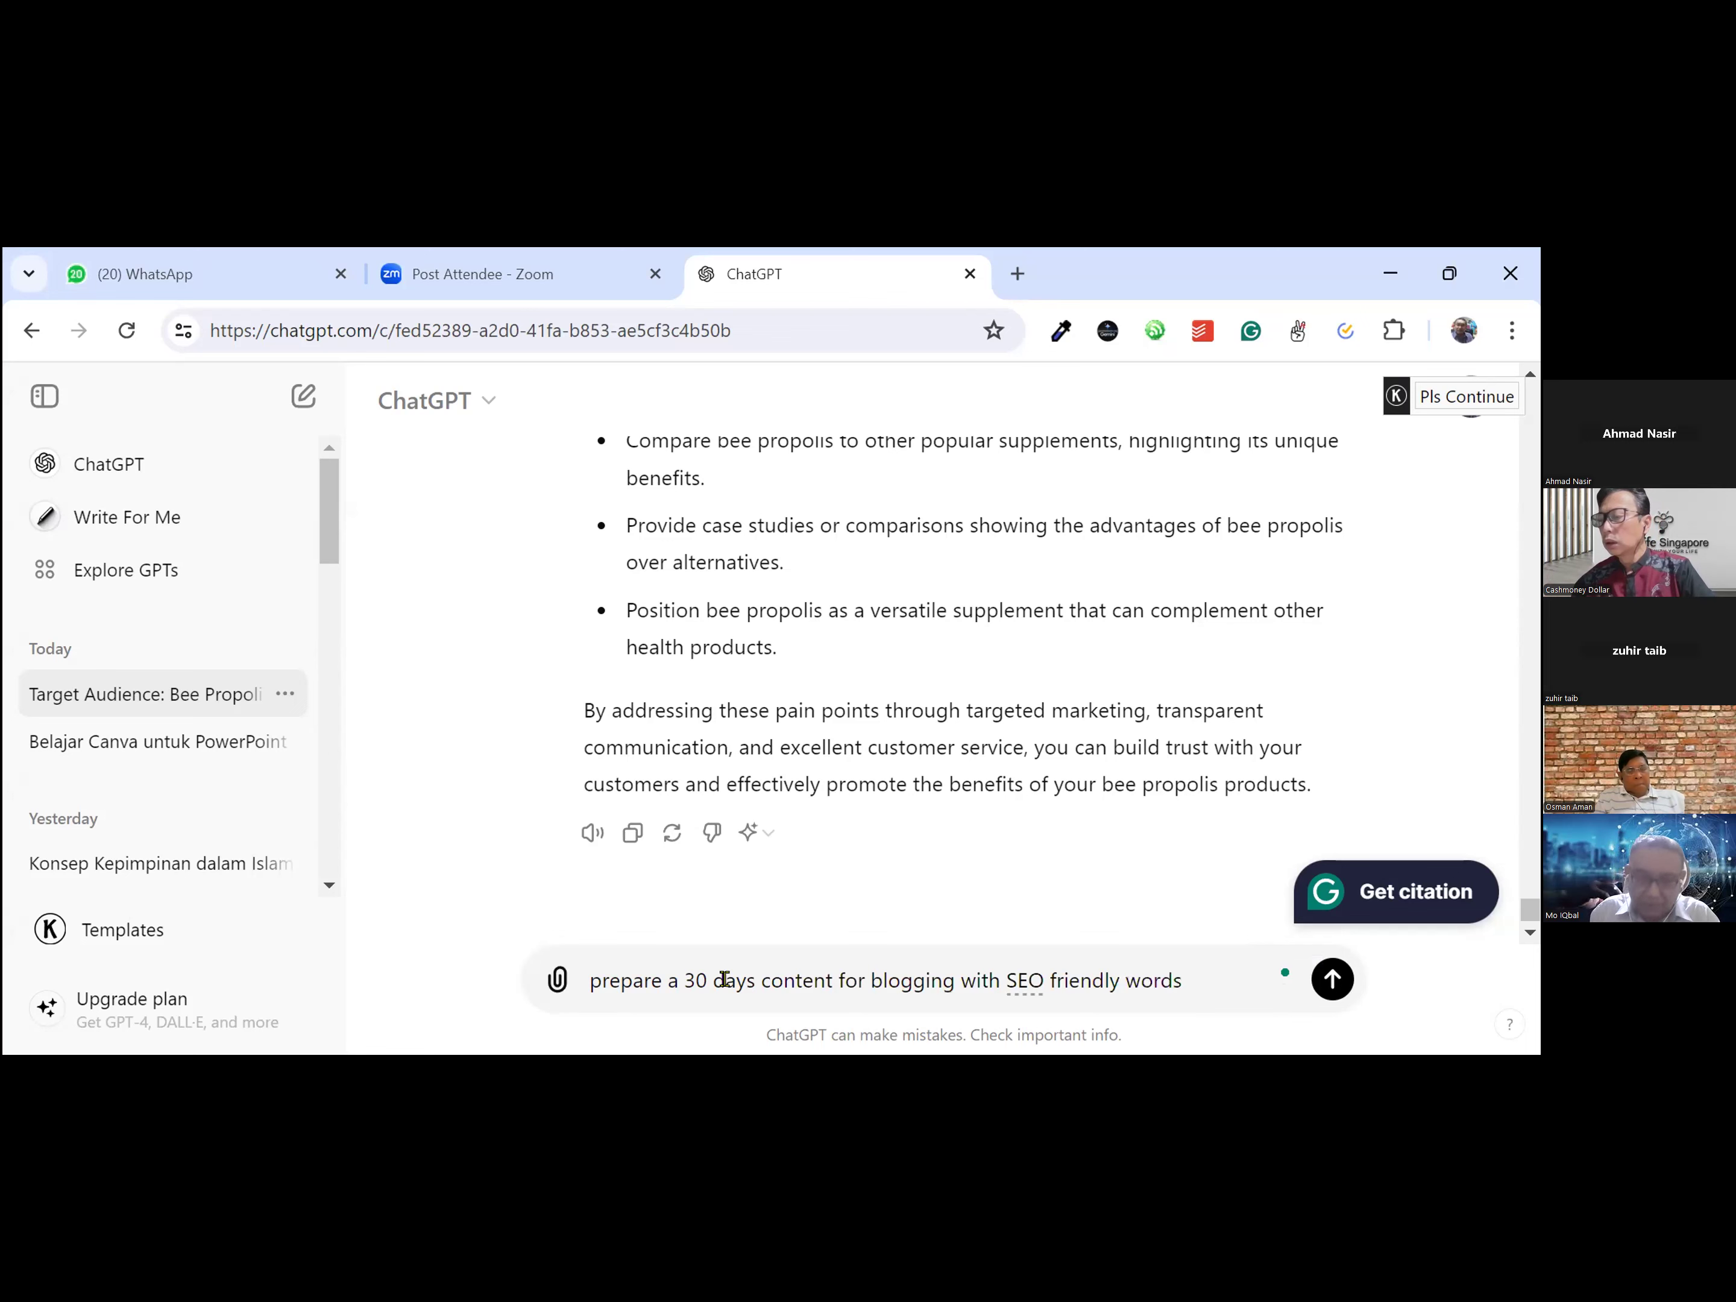
key(Return)
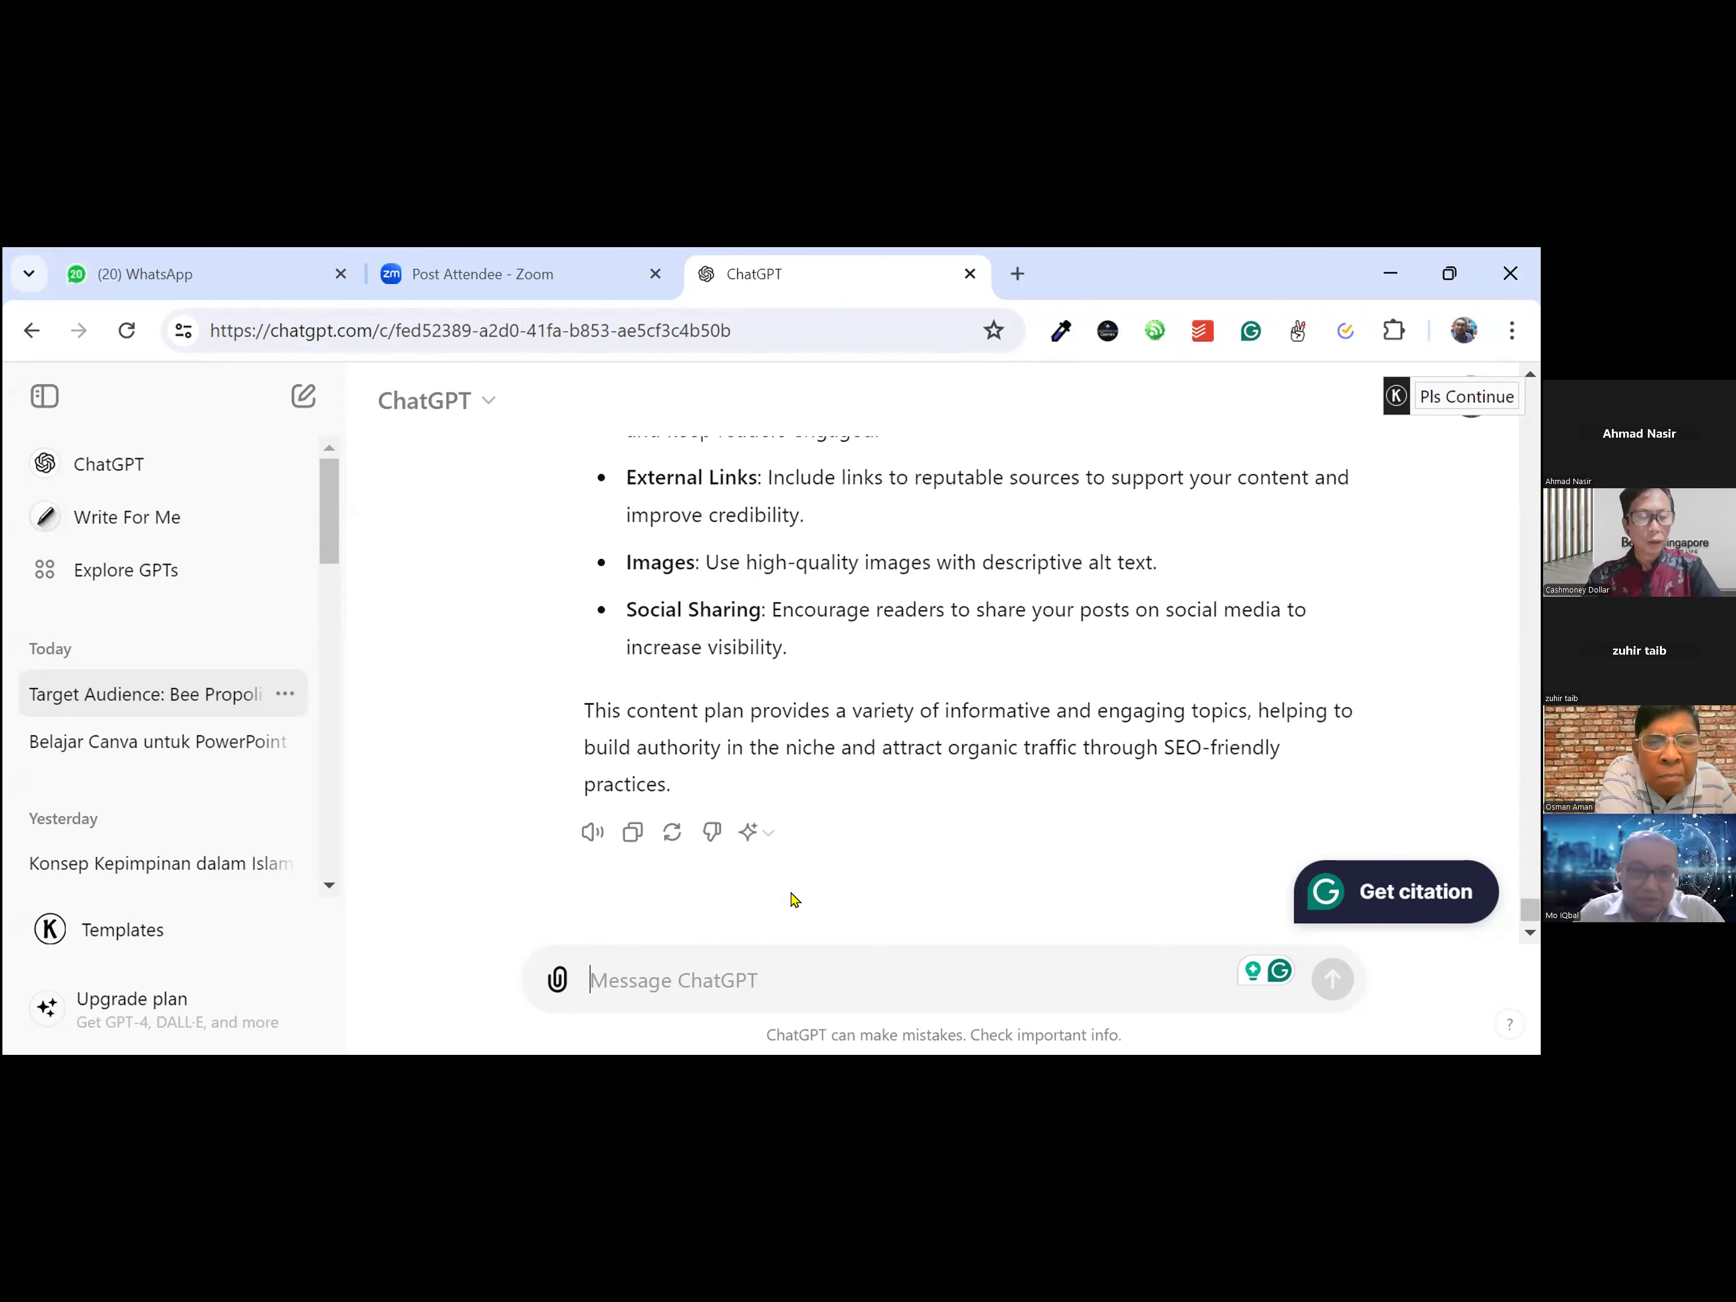
Step: Quote the Day 29 Content line about mental health and stress relief from the blog plan in a new message
scroll(660, 668, up, 10)
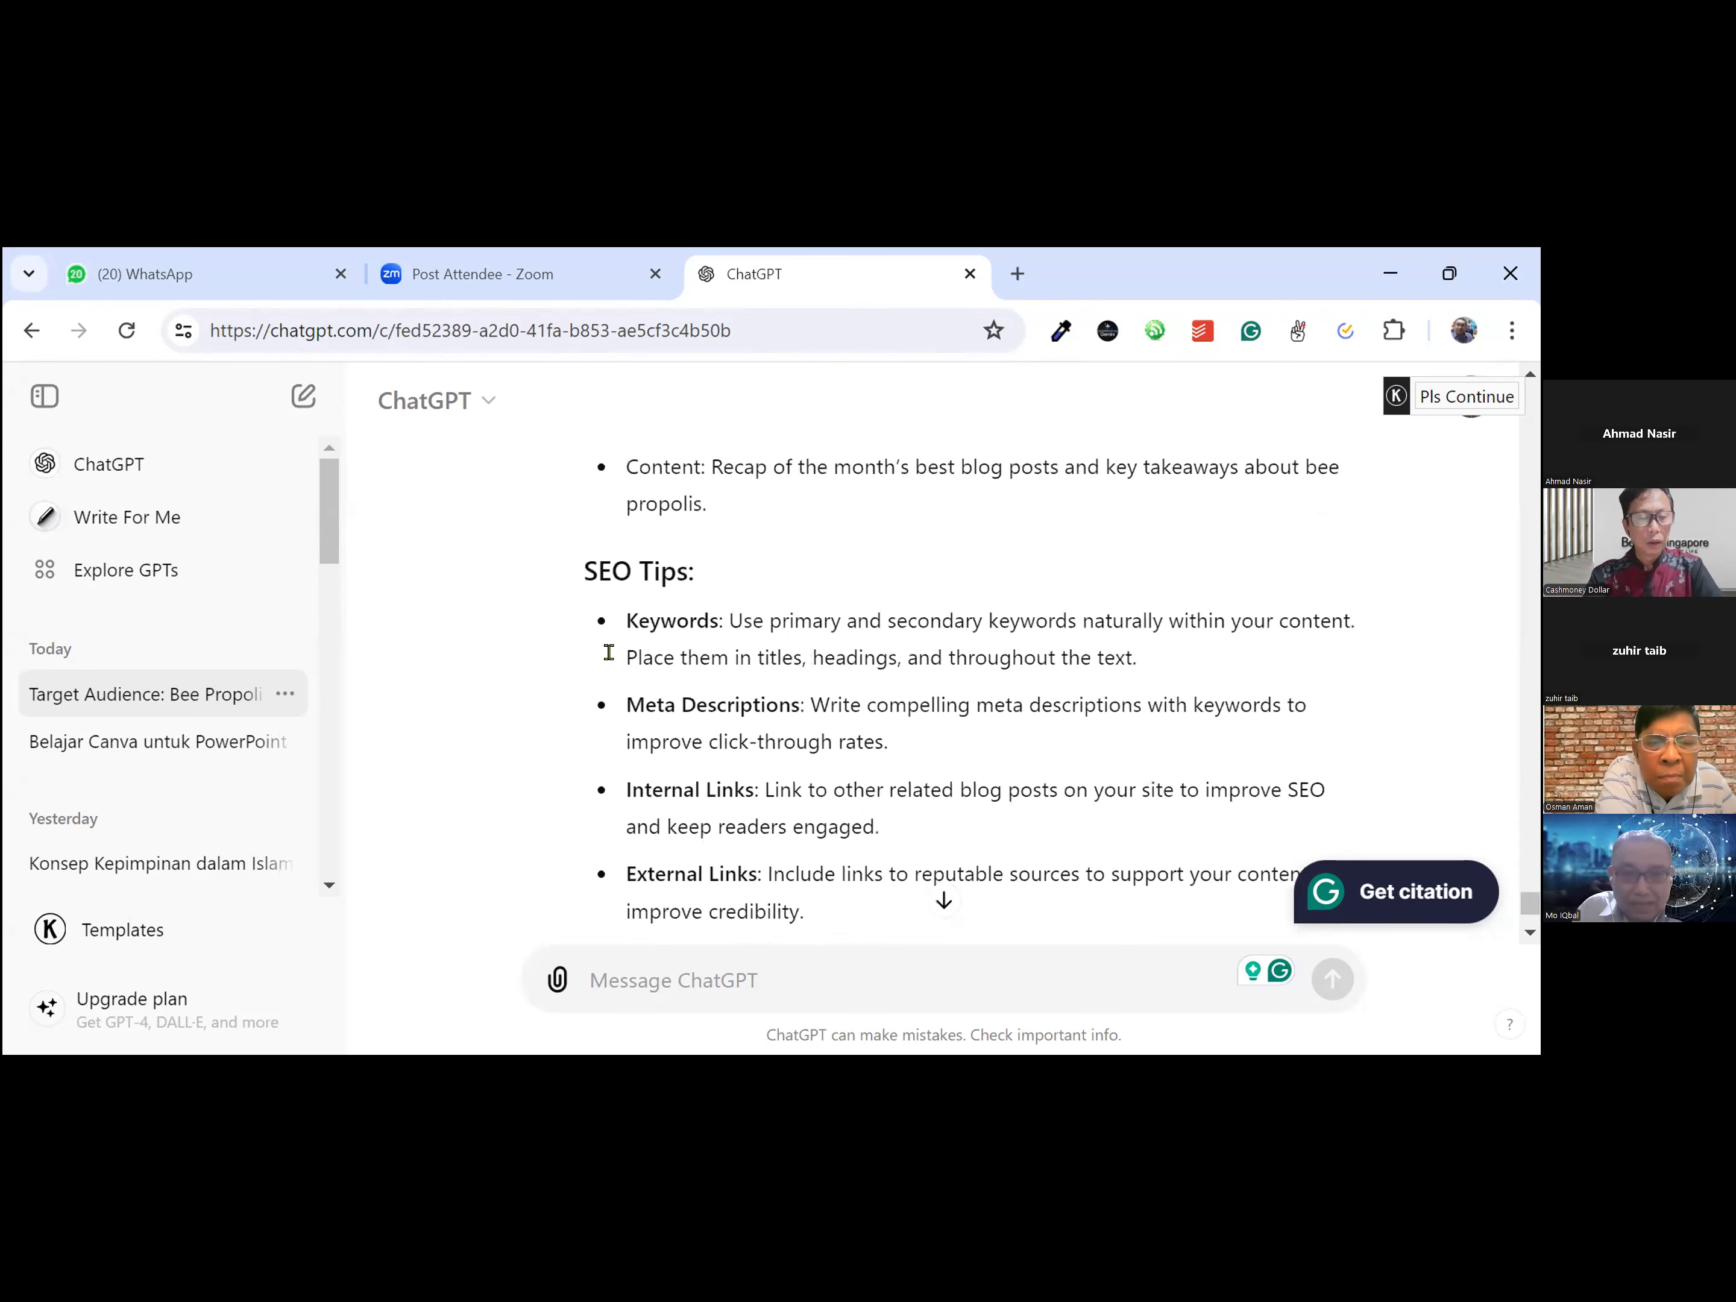
scroll(660, 669, up, 5)
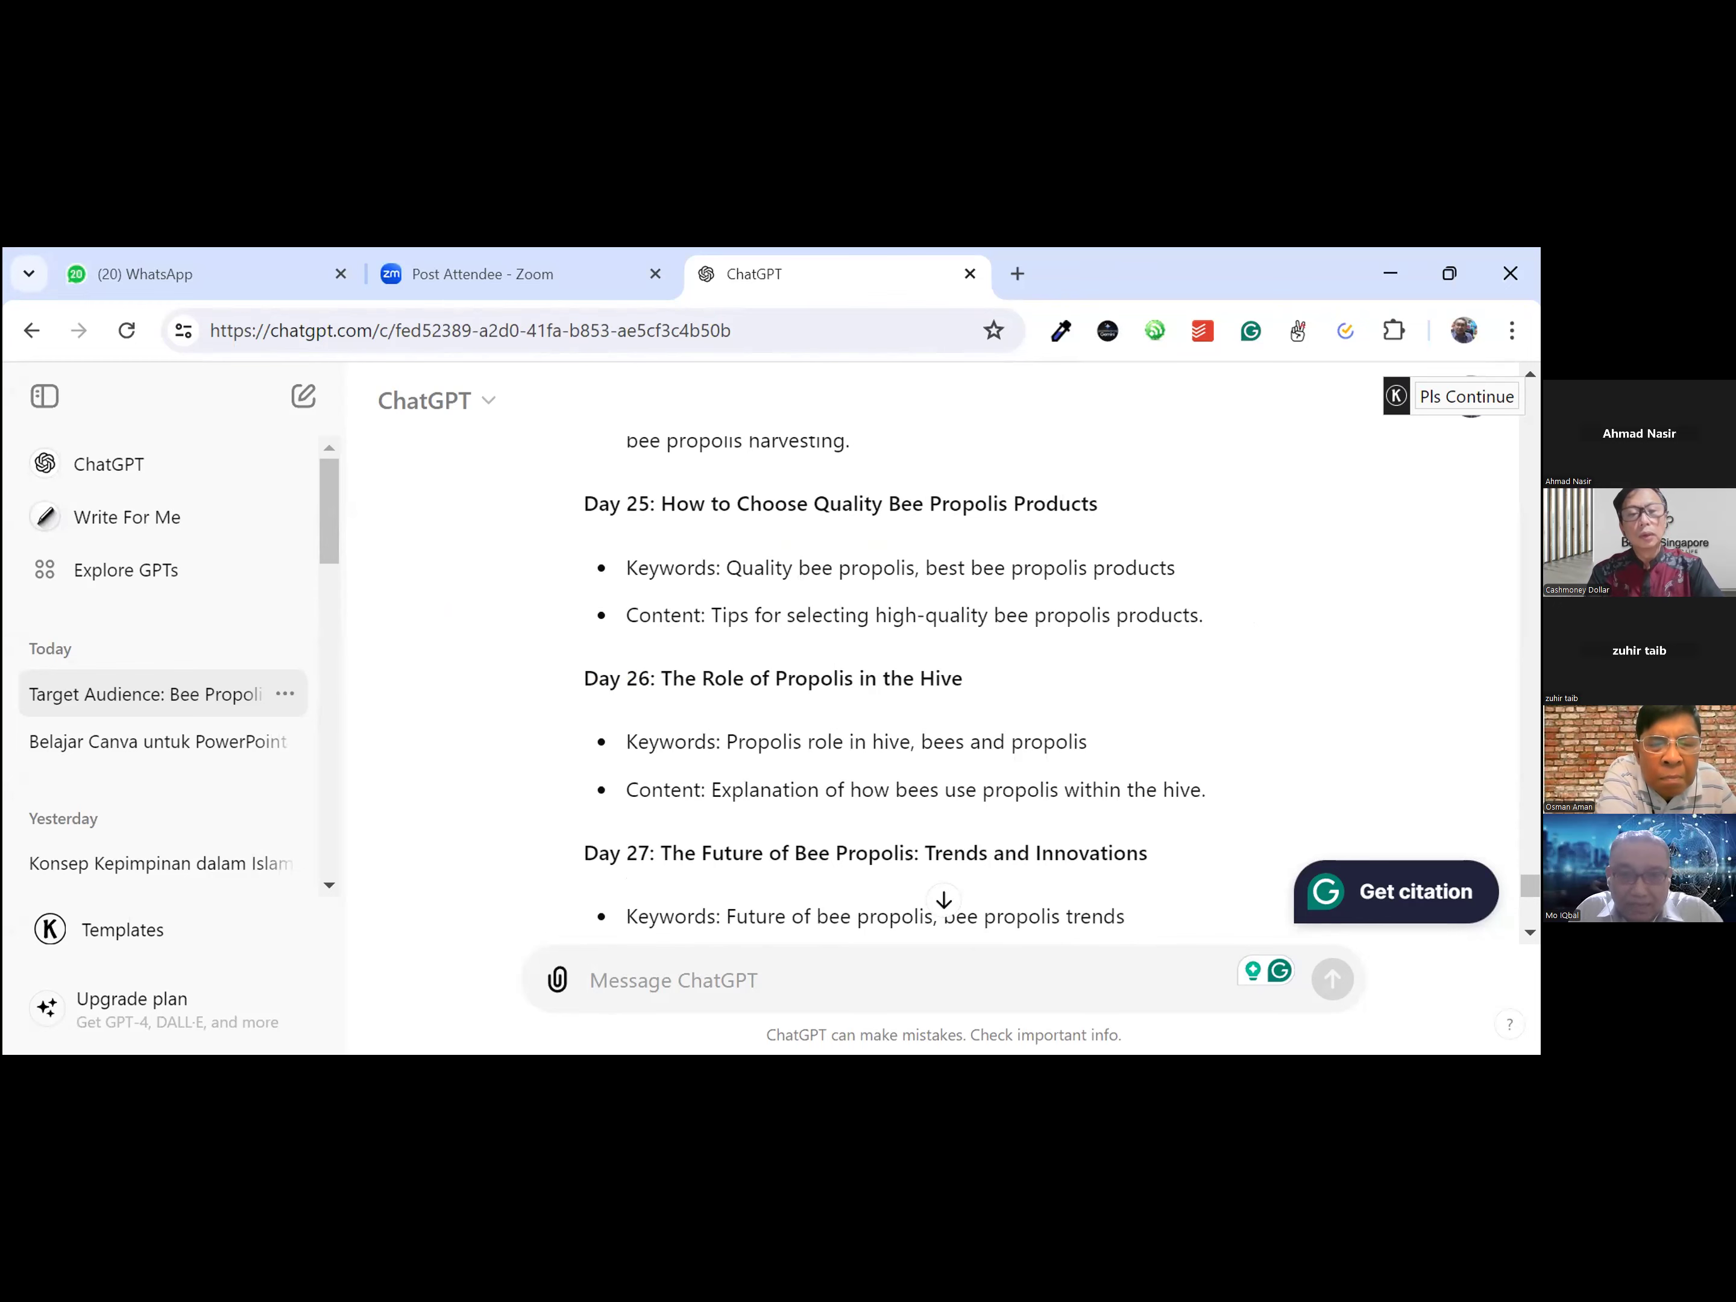
scroll(627, 697, down, 5)
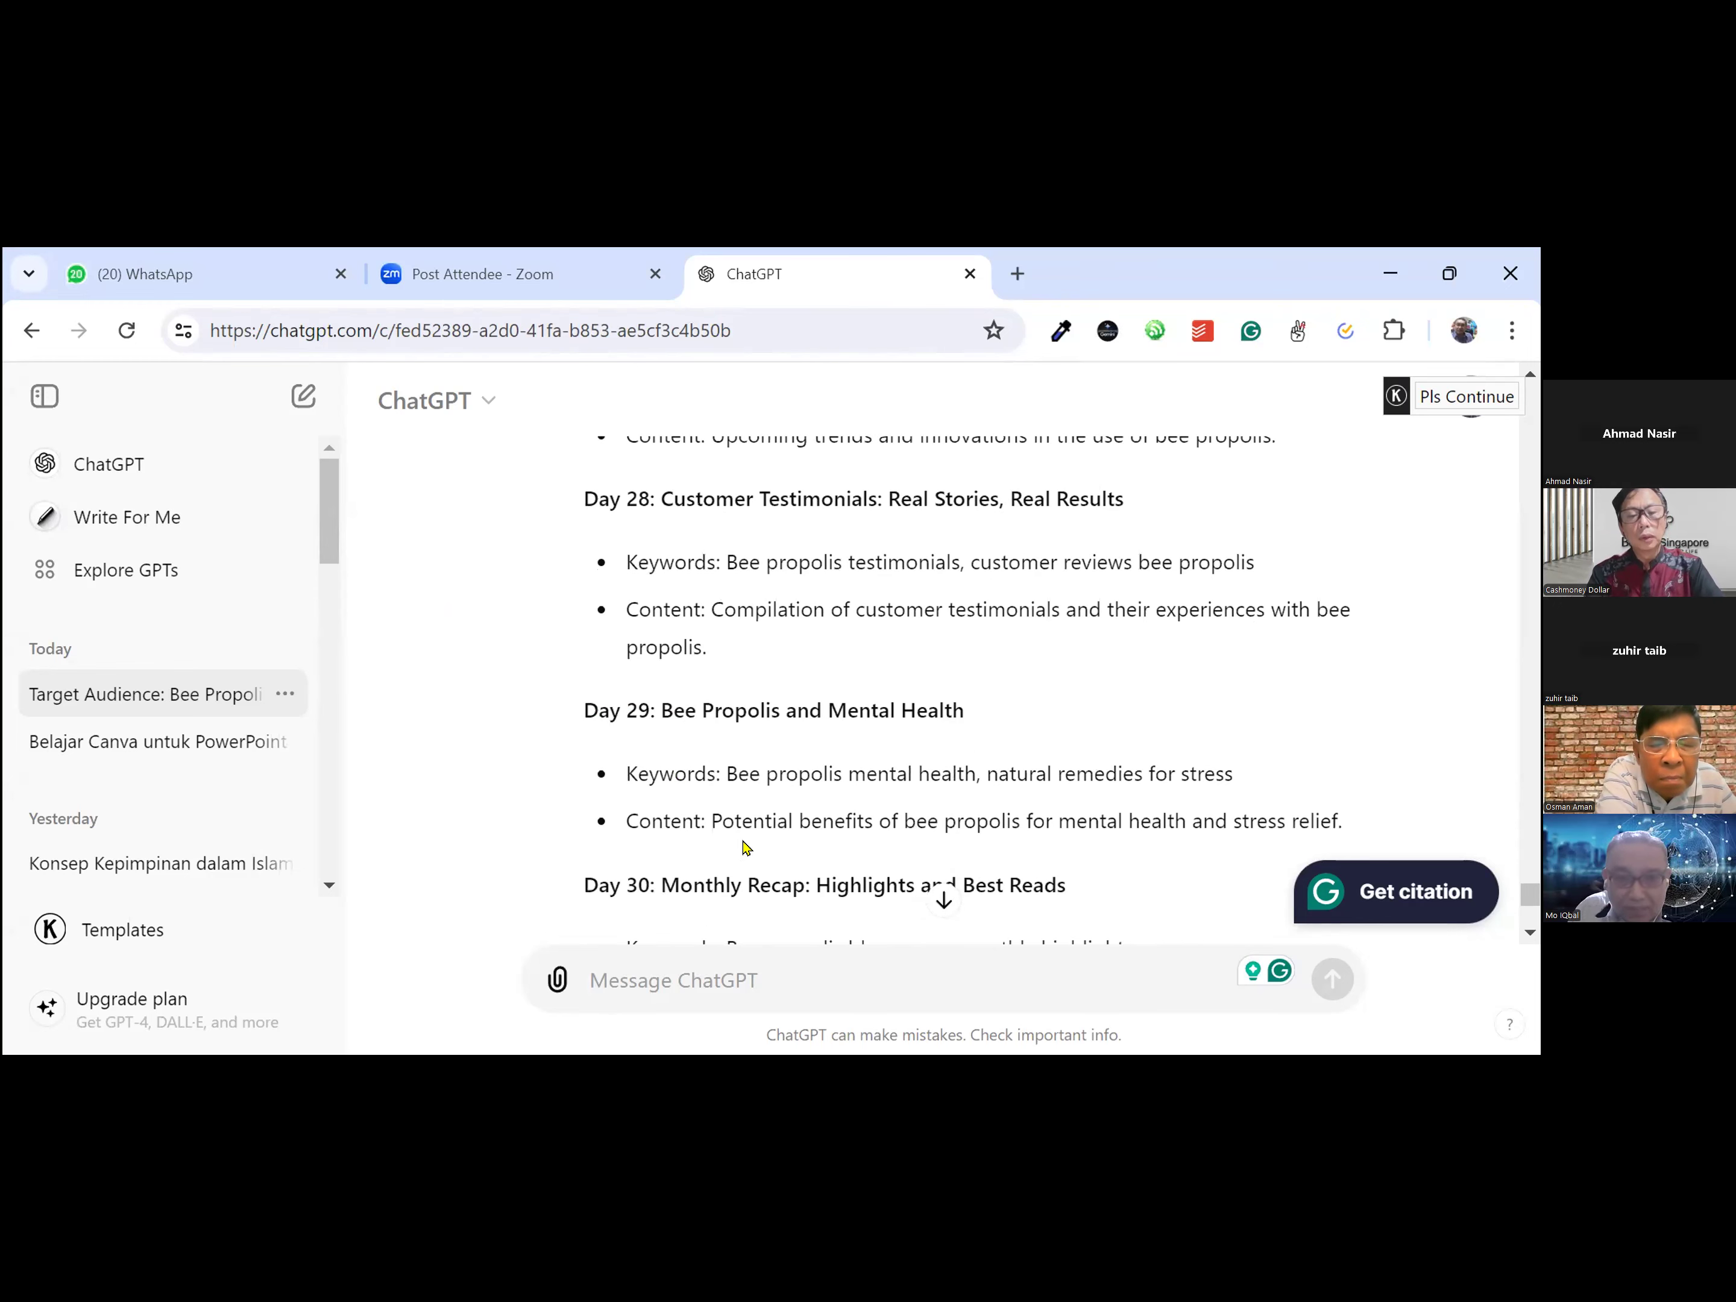
scroll(741, 836, down, 1)
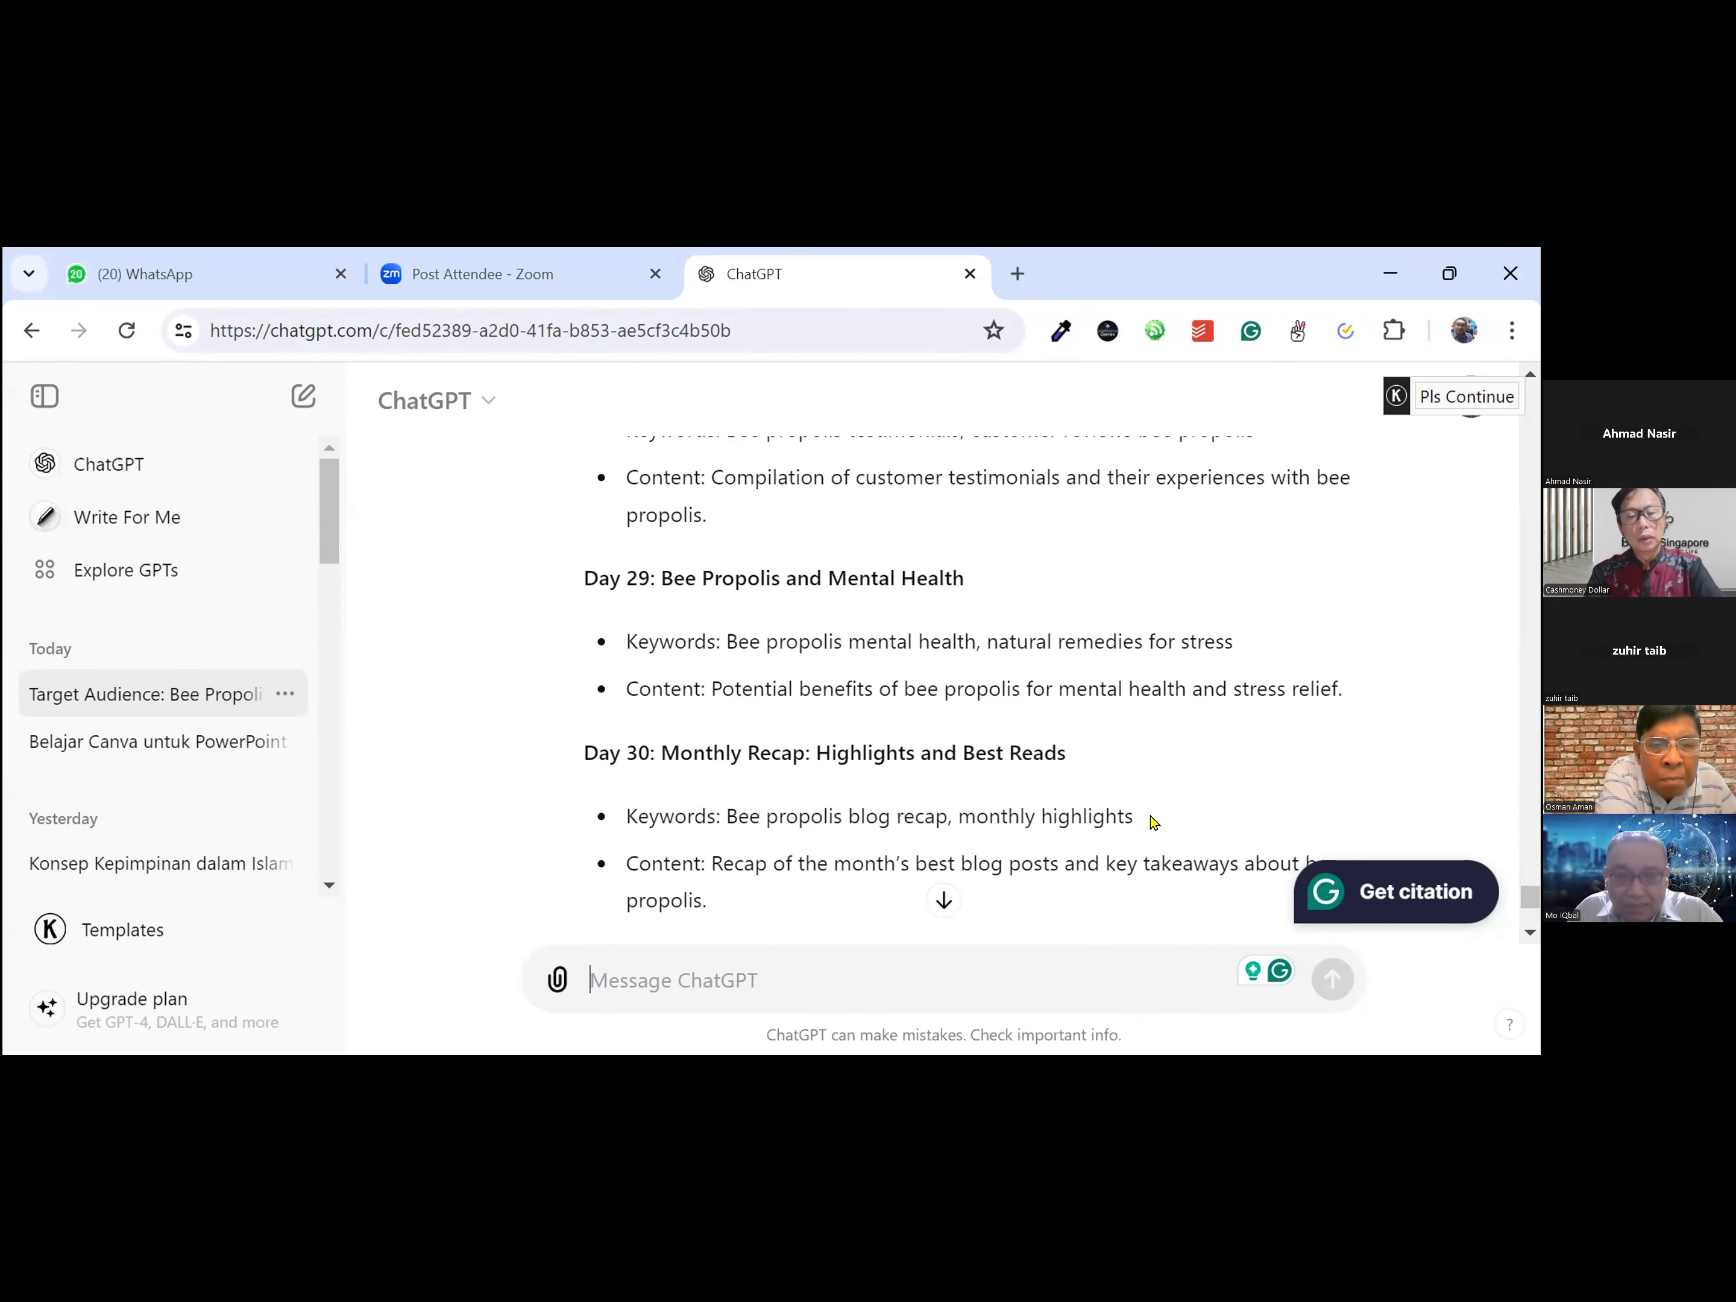
drag(616, 684, 1371, 694)
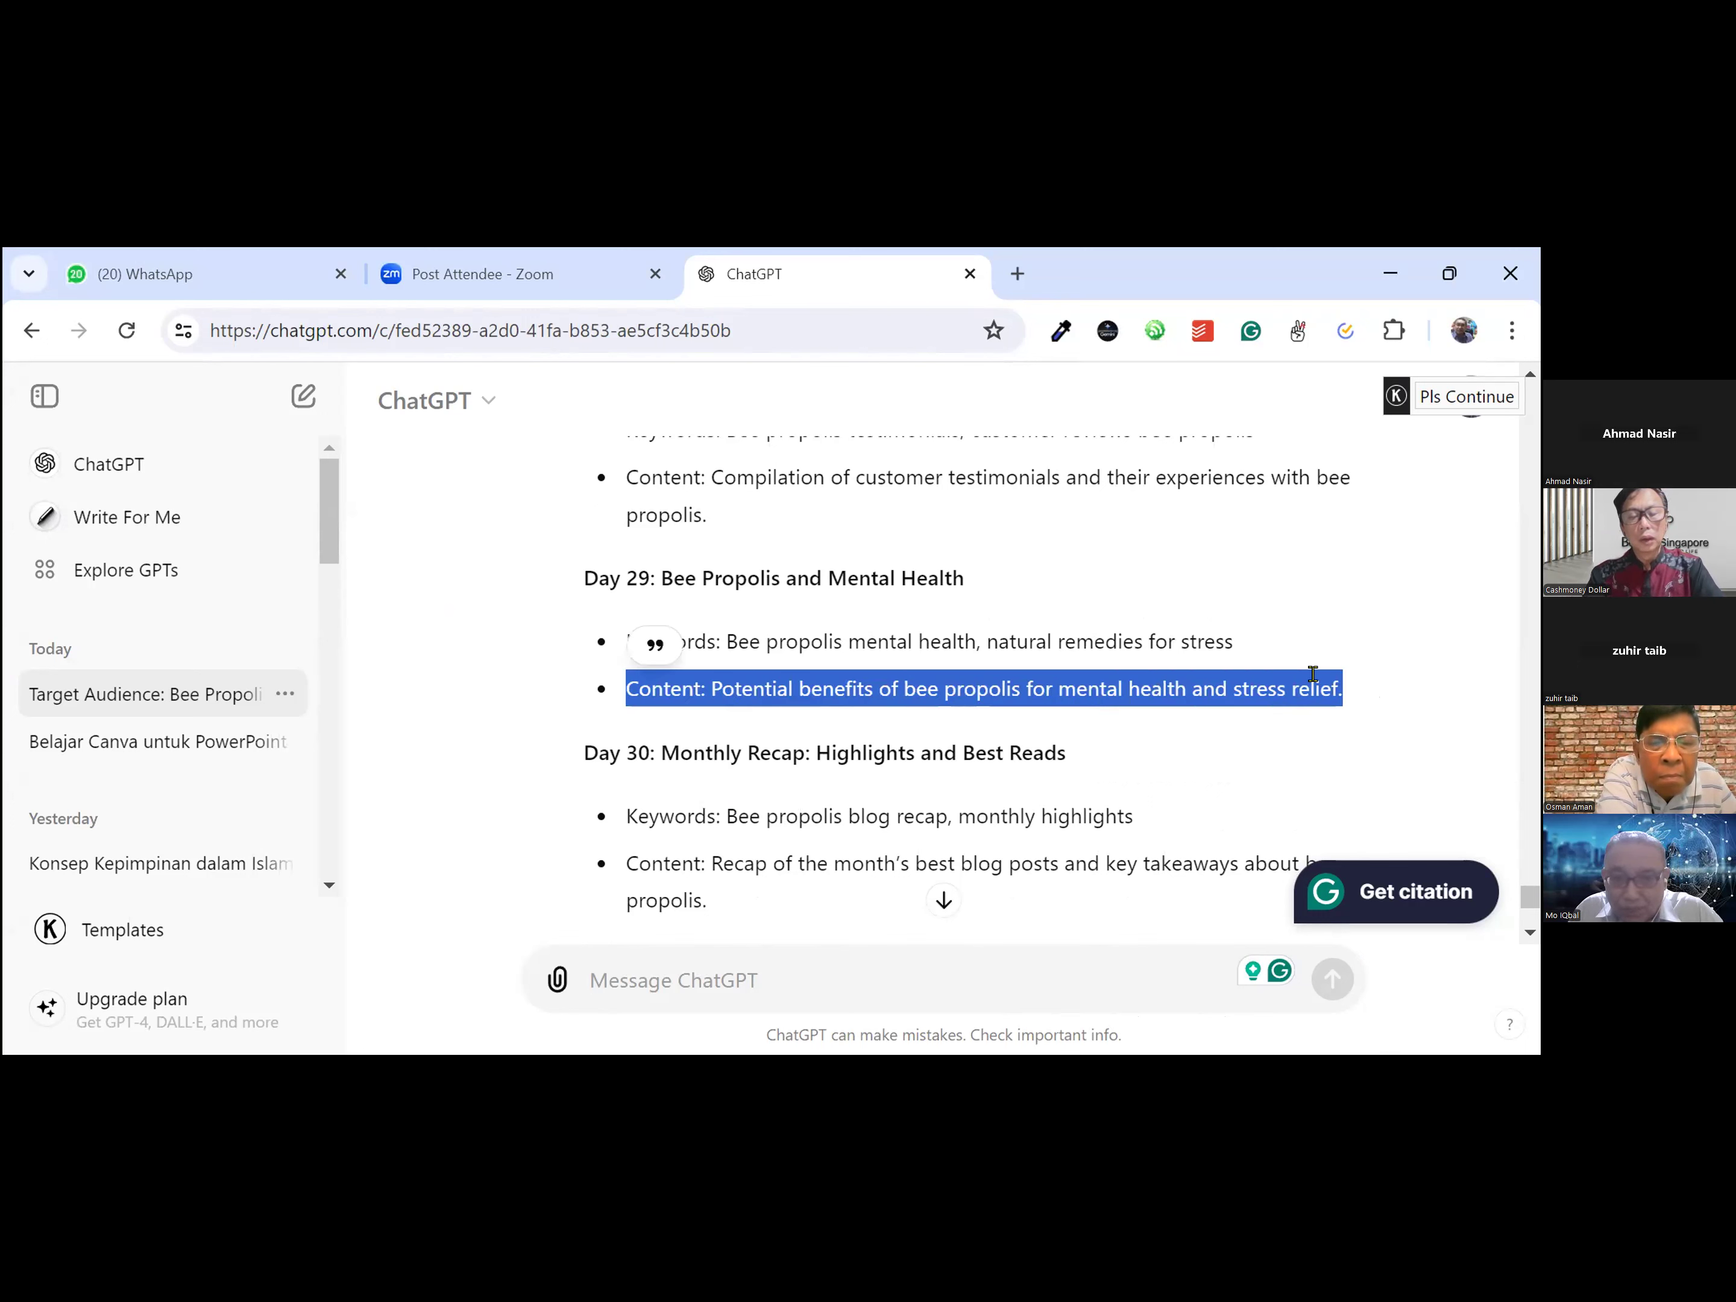
click(647, 648)
Step: Copy the Day 29 Keywords and Content lines and paste them into the message
drag(624, 648, 1342, 676)
key(ctrl+c)
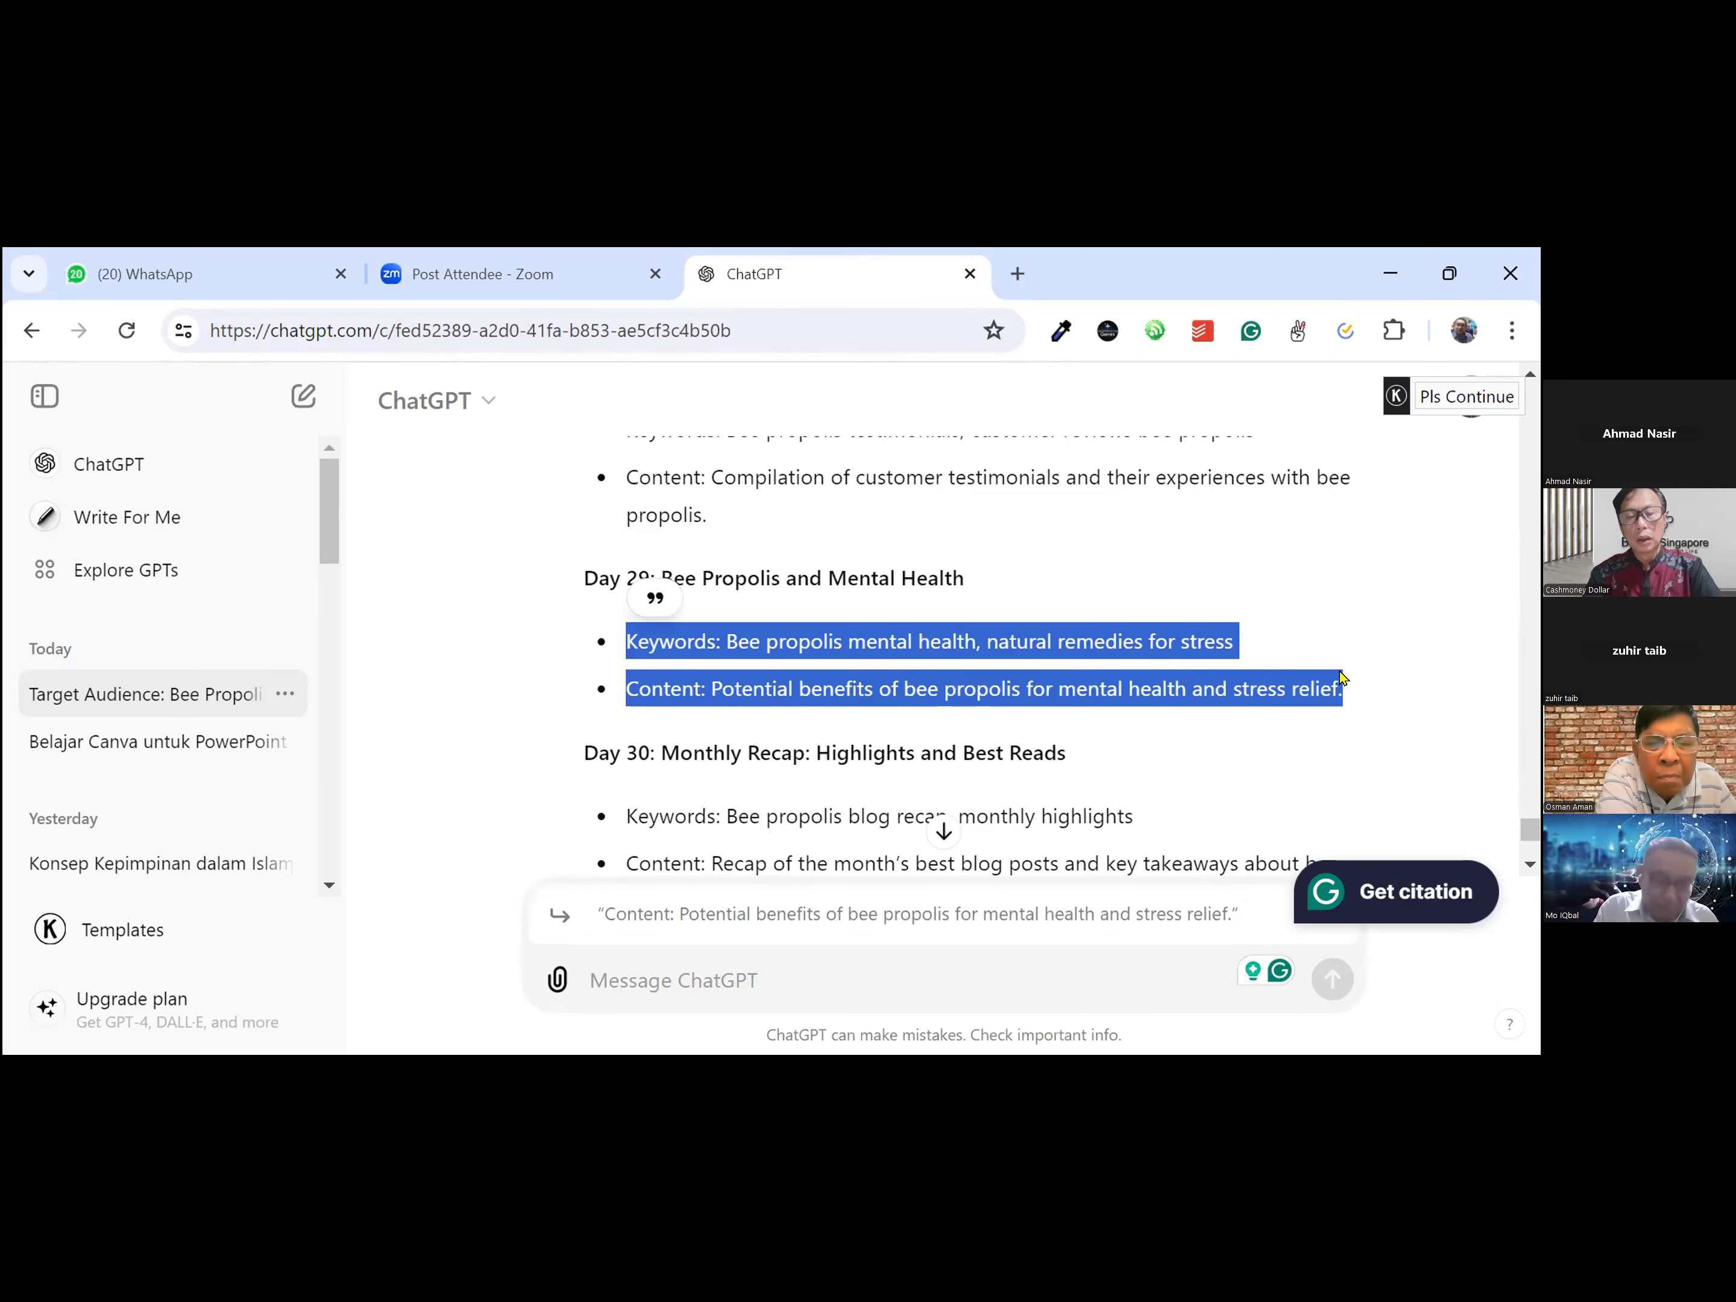
click(673, 970)
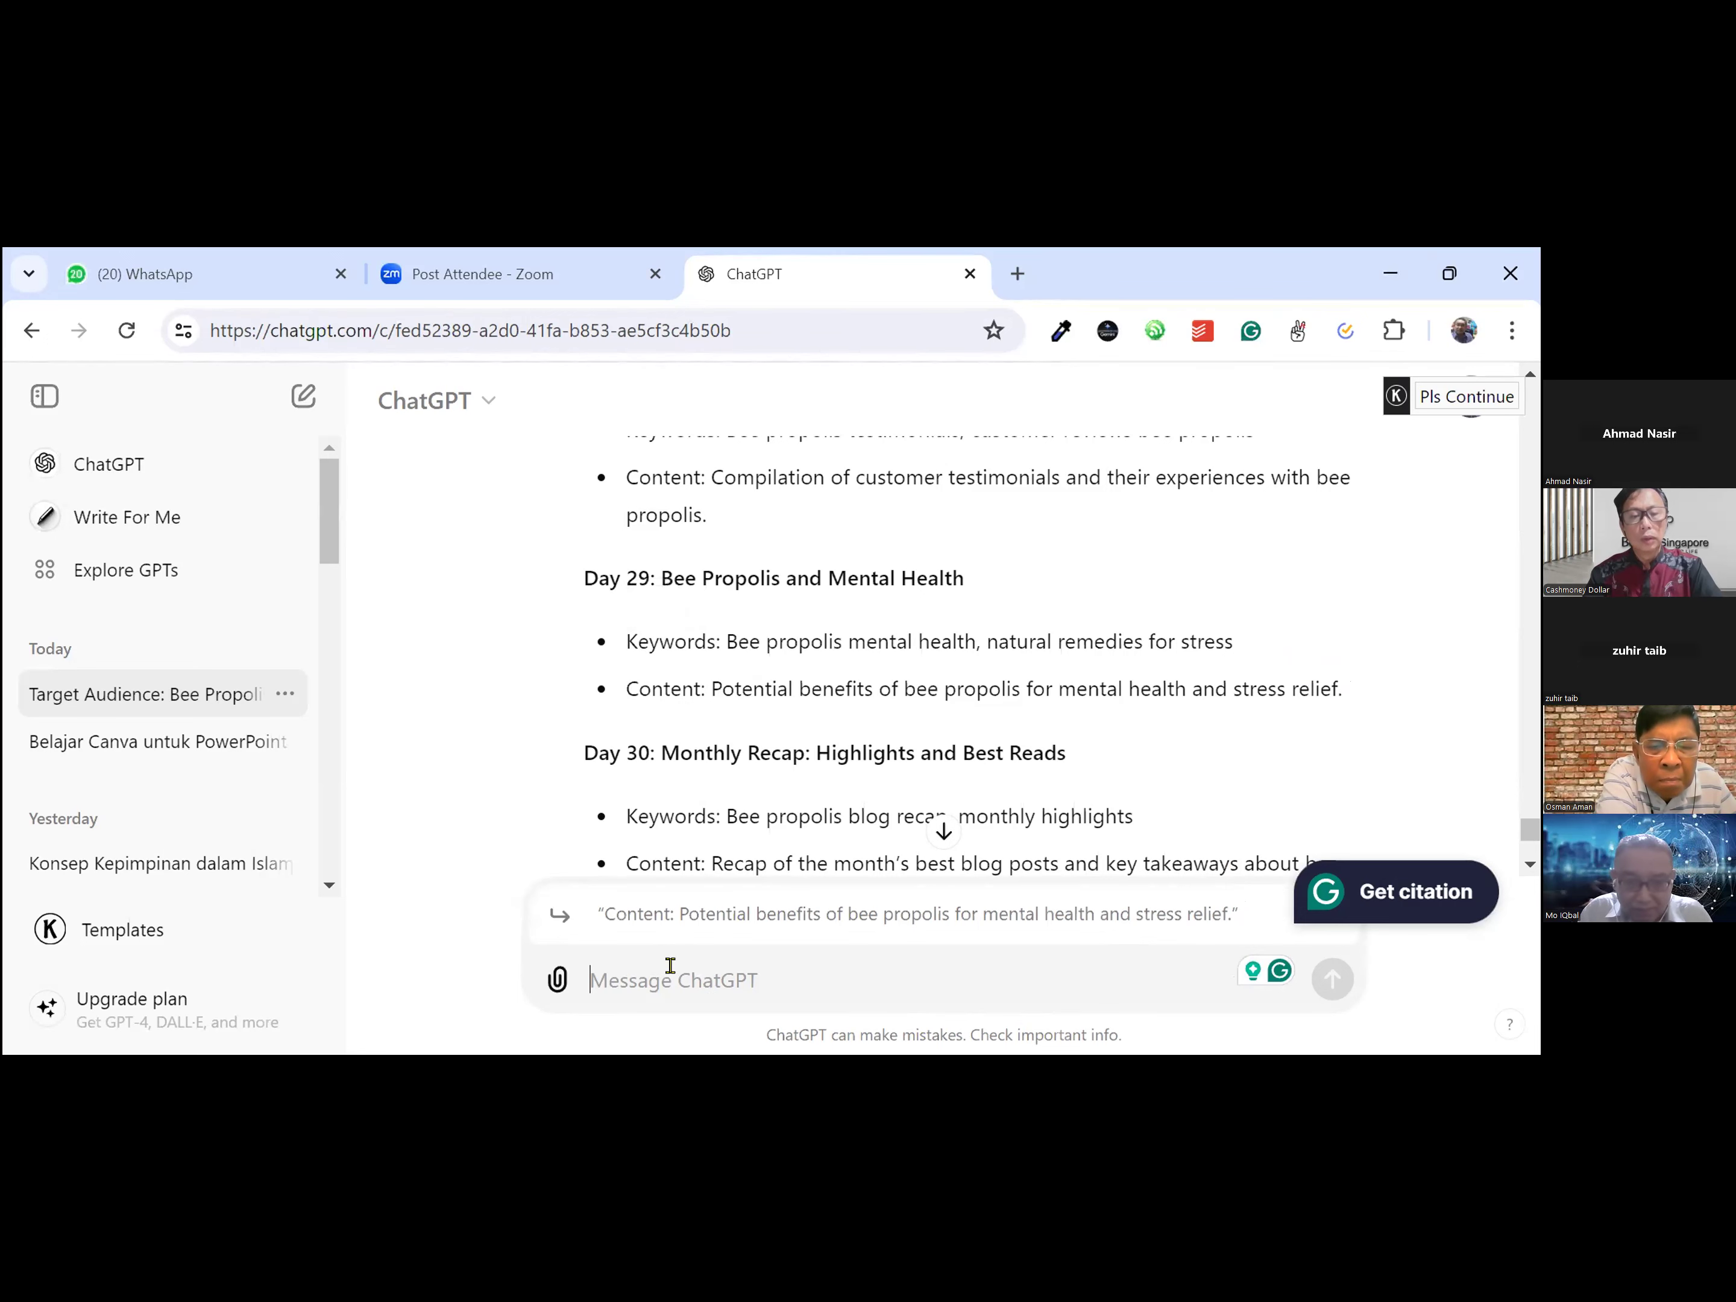
key(ctrl+v)
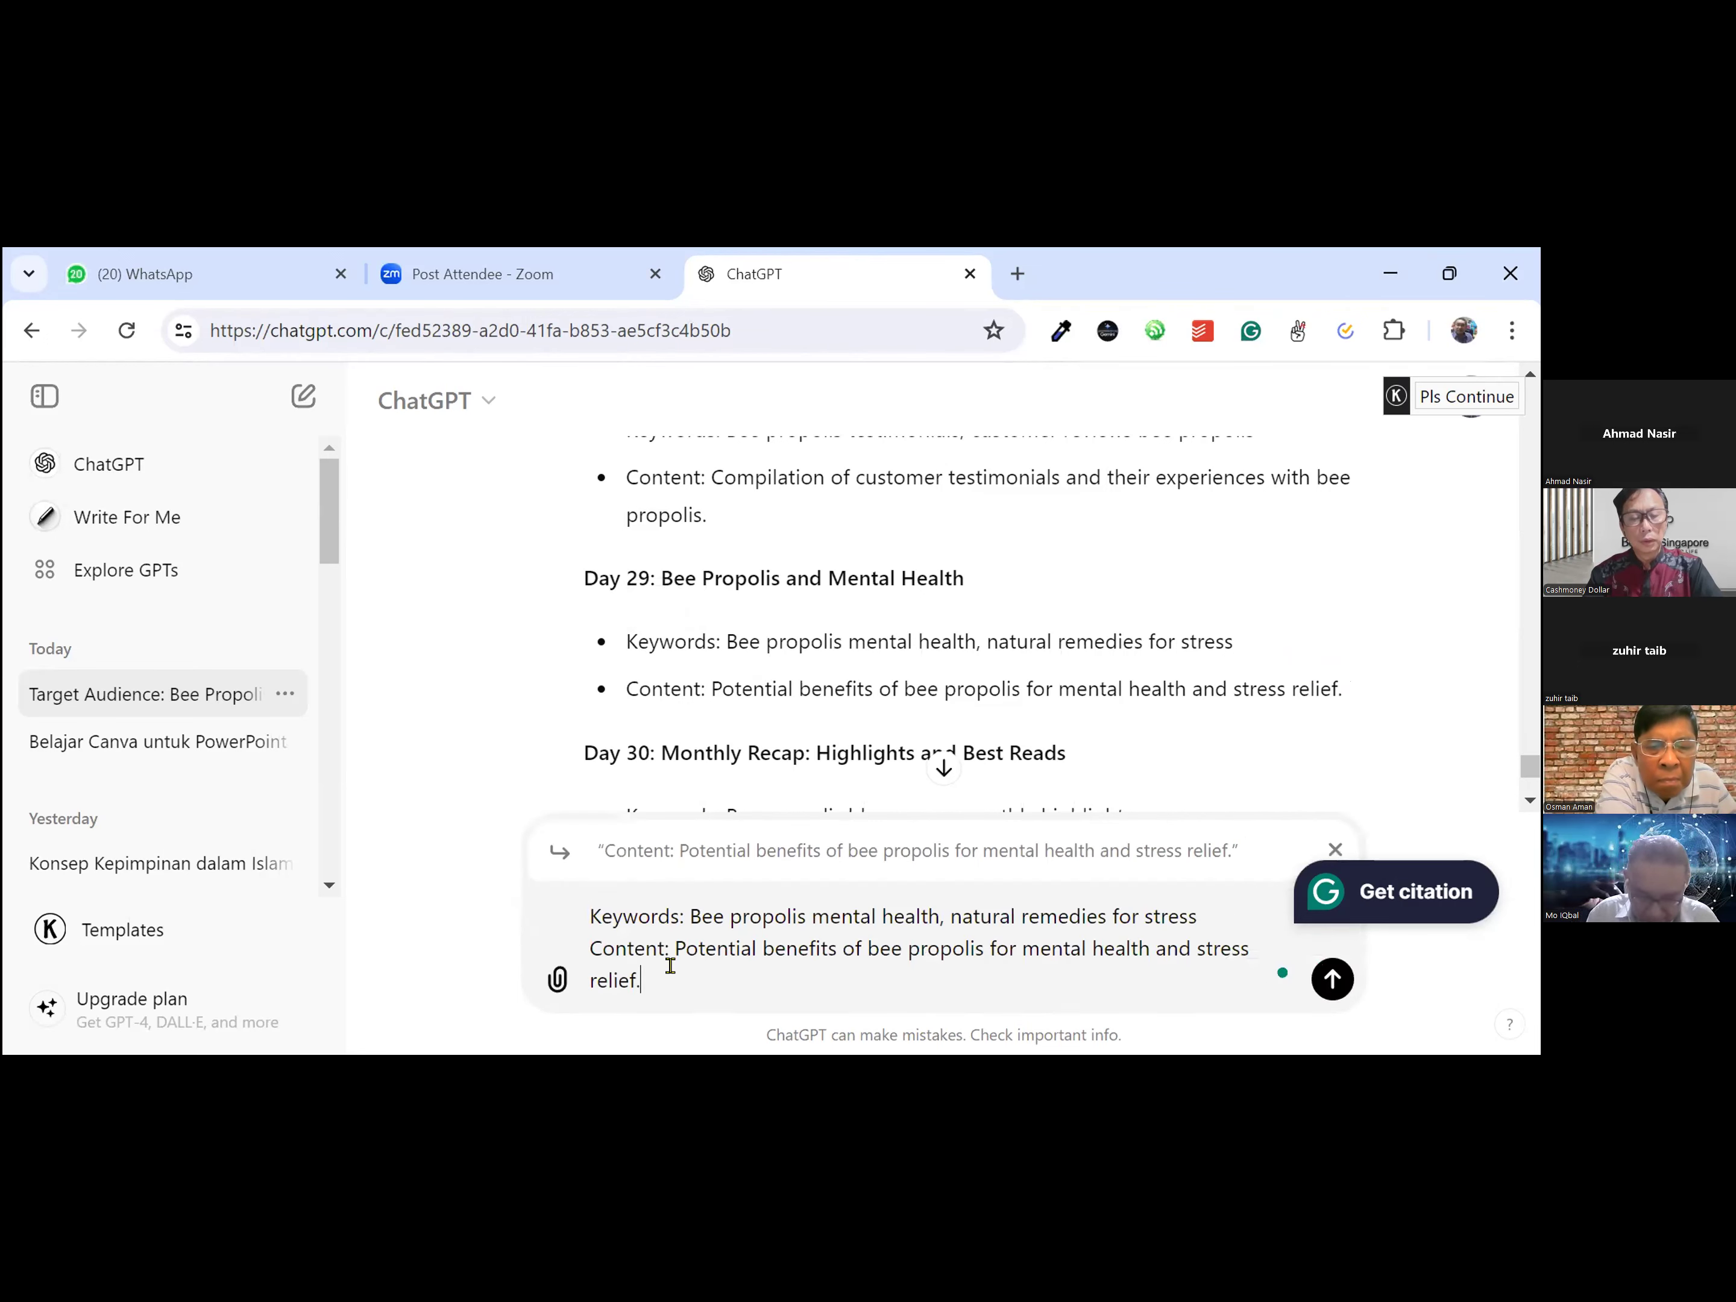
Step: Add "Please give elaborate this statement in 700 words" after the pasted lines and send the message
text(P)
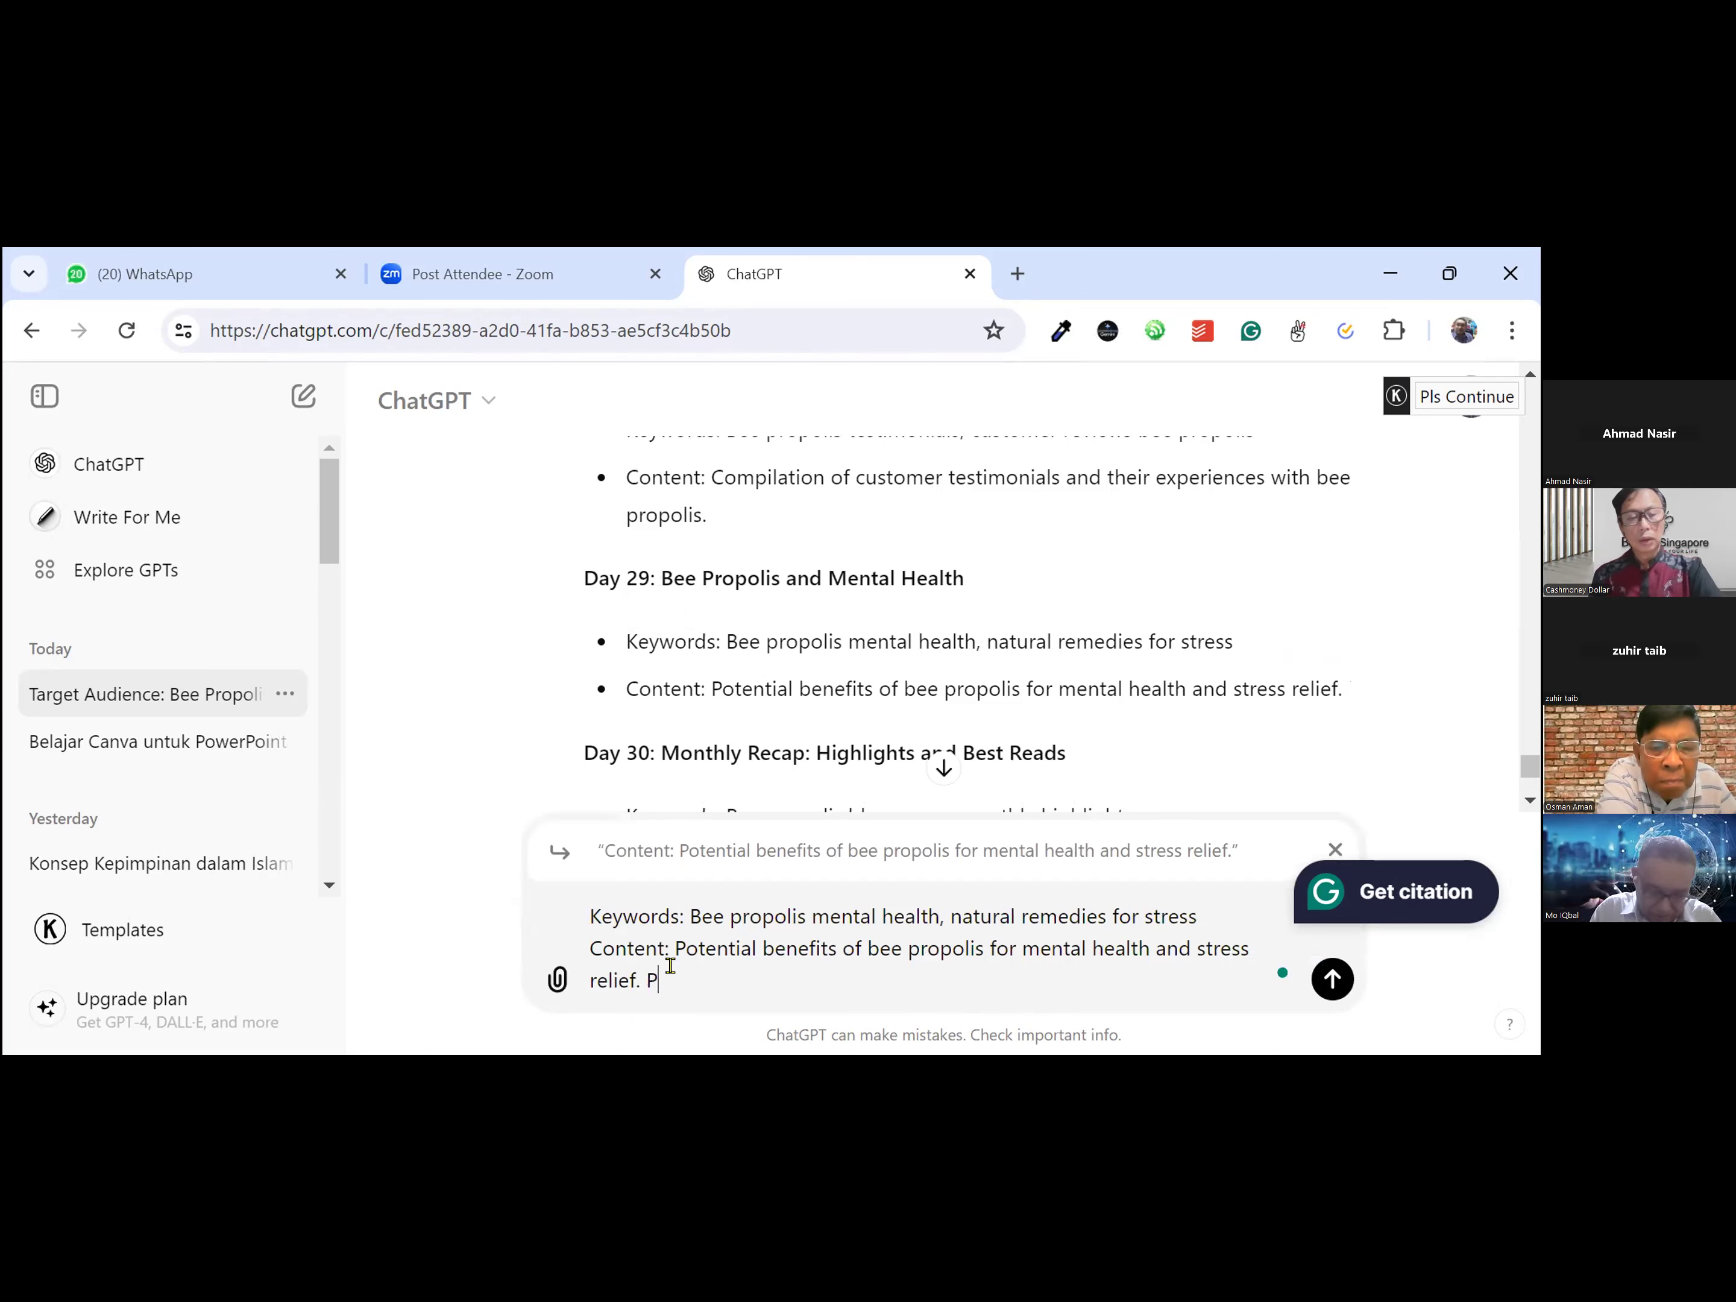
text(lease give)
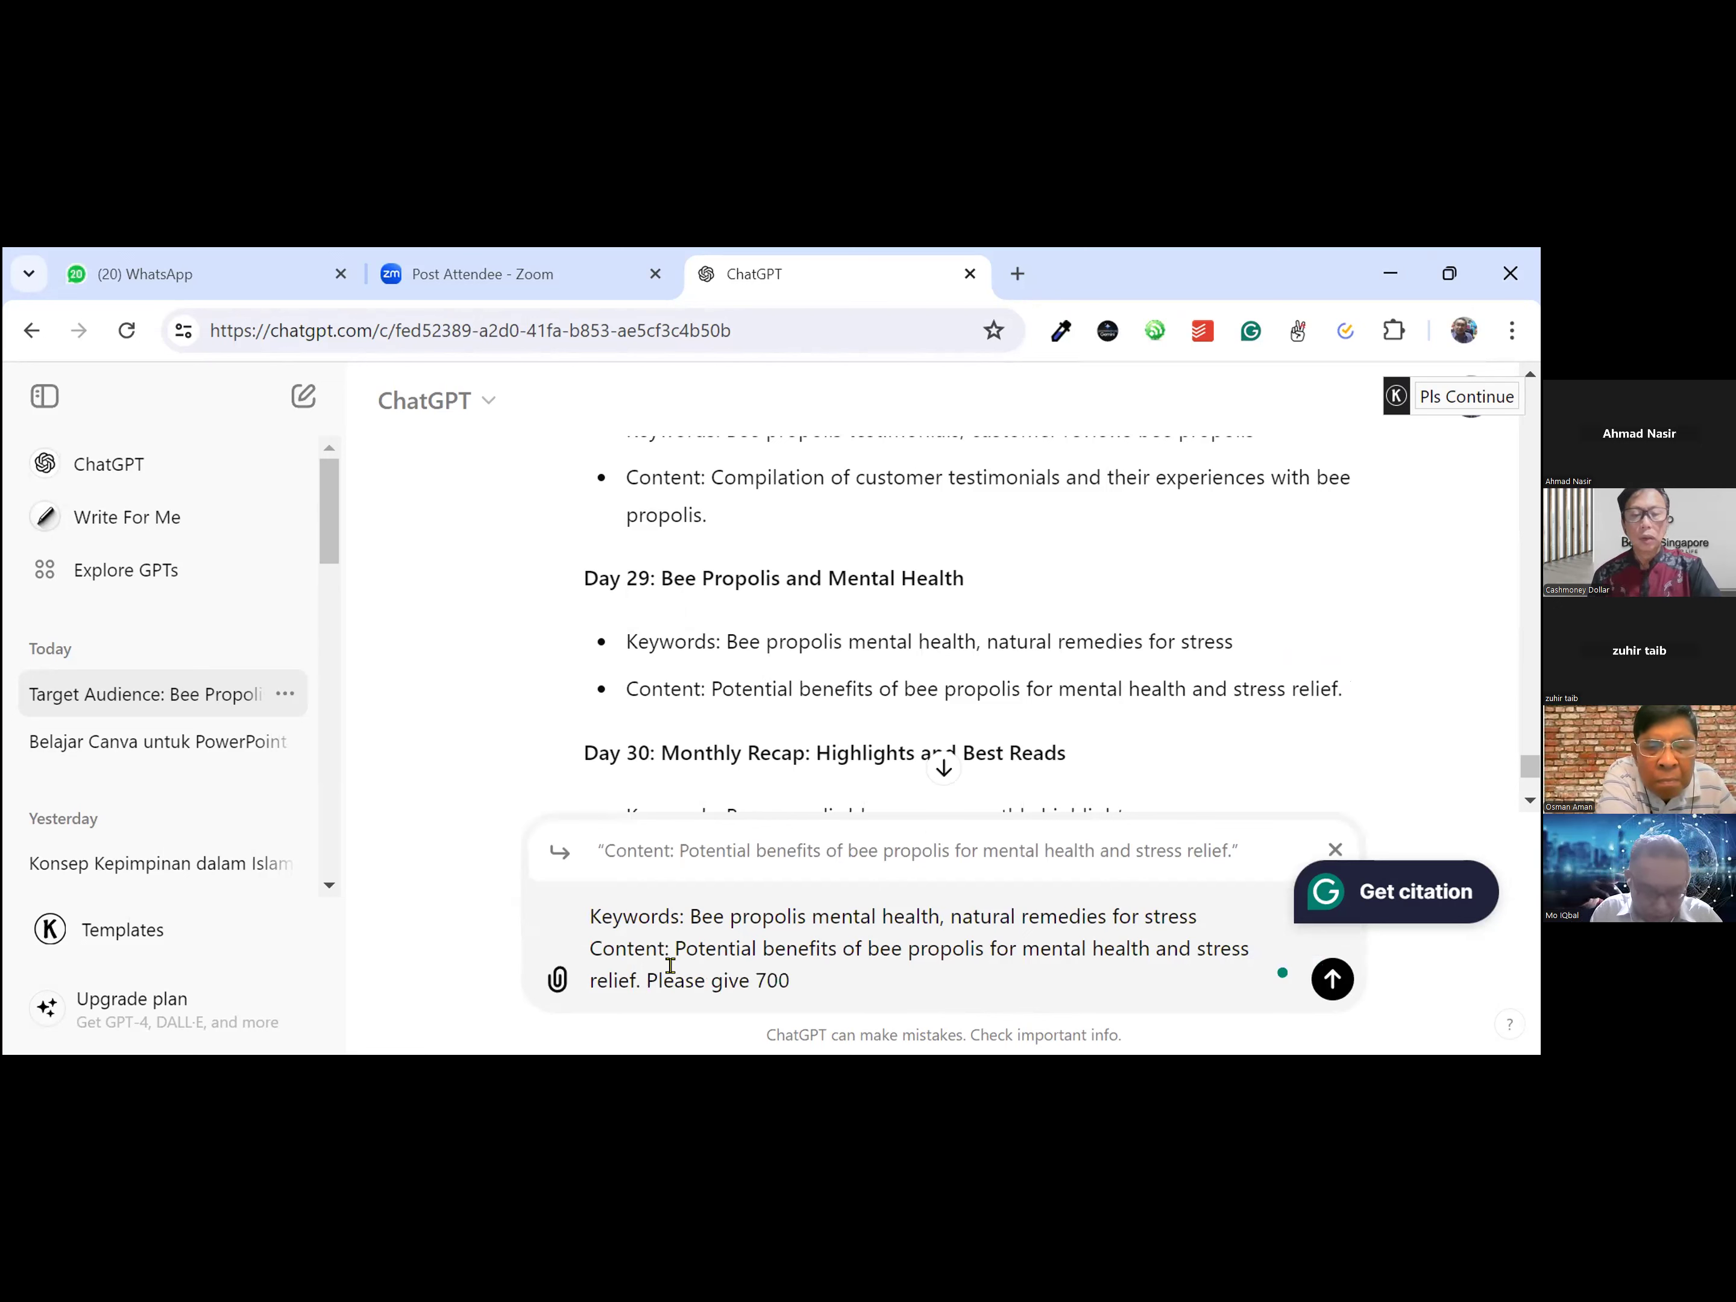
text(700 words)
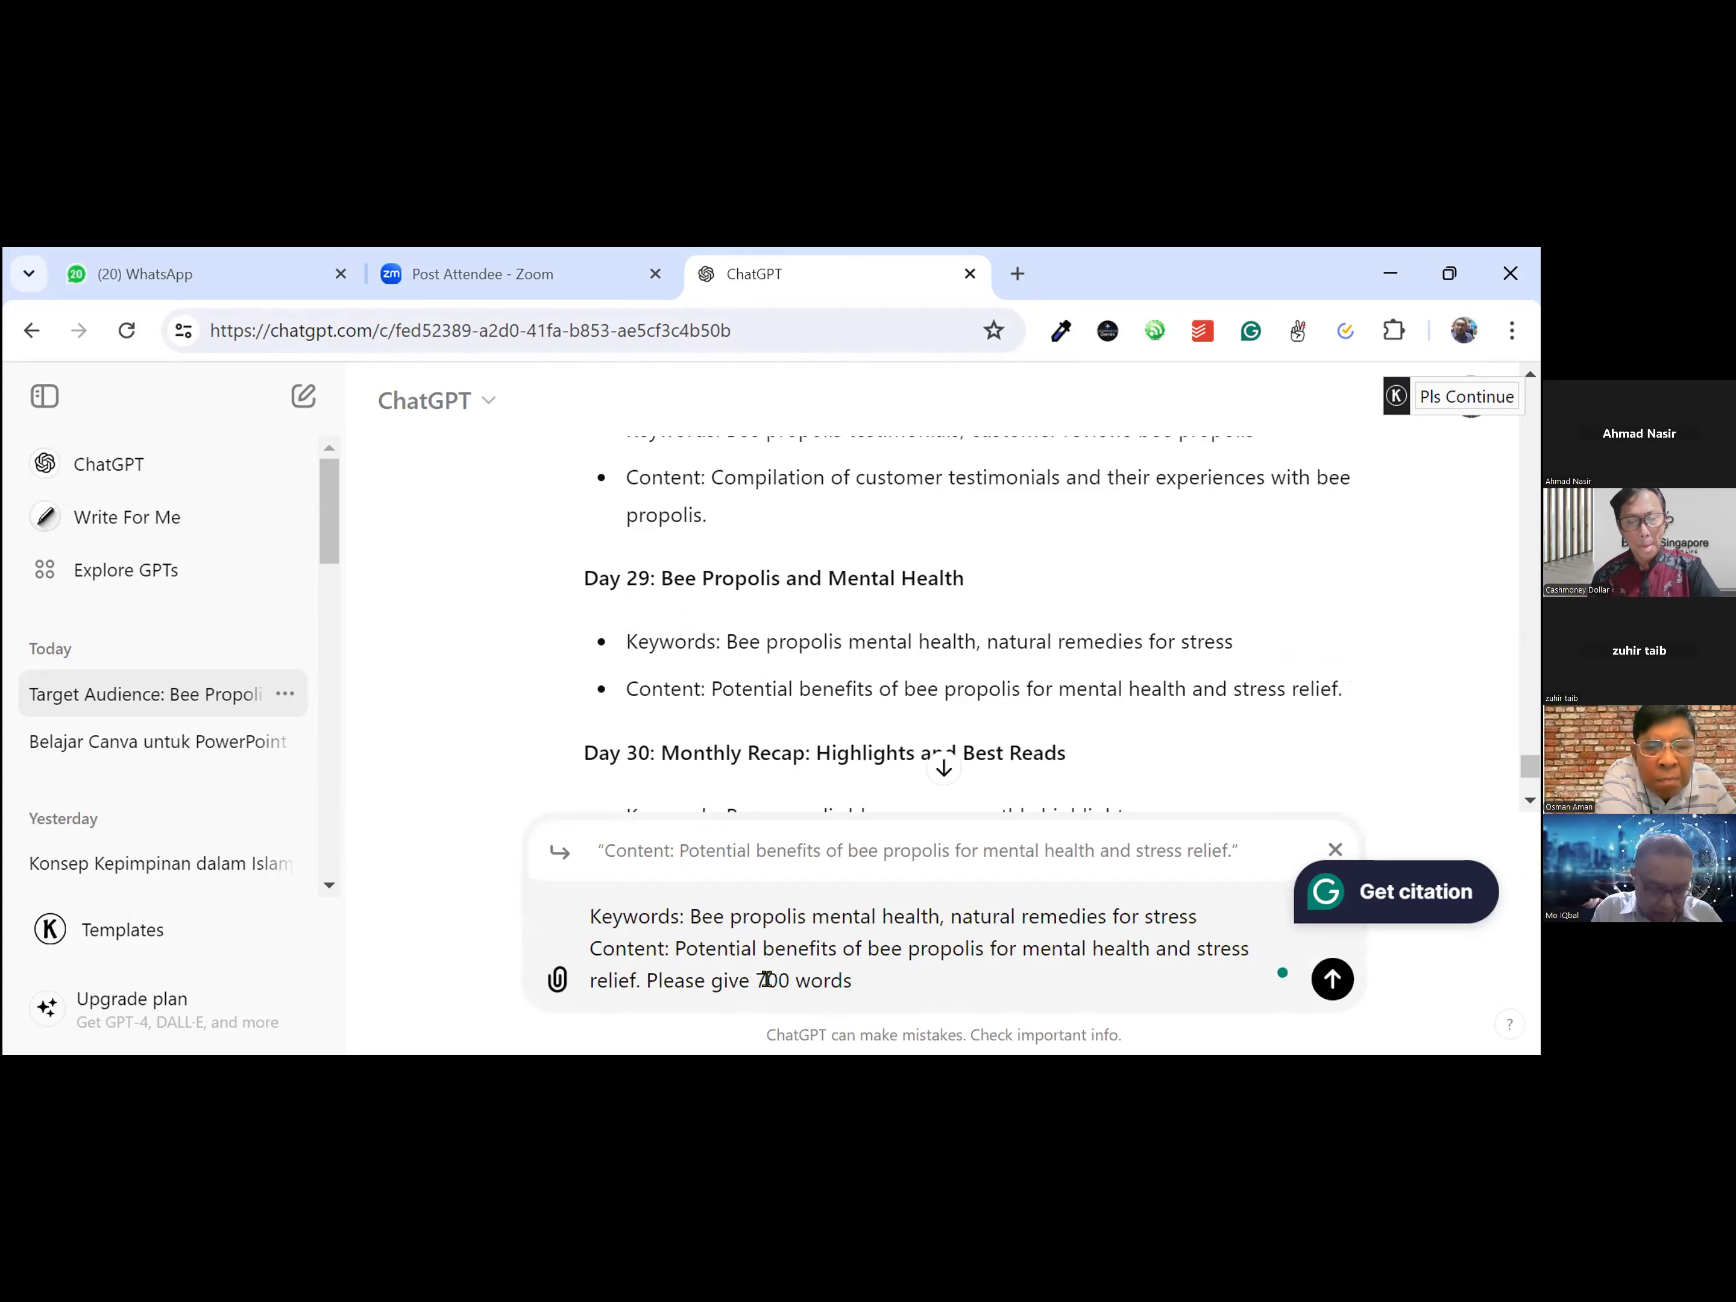
text(elaborate t )
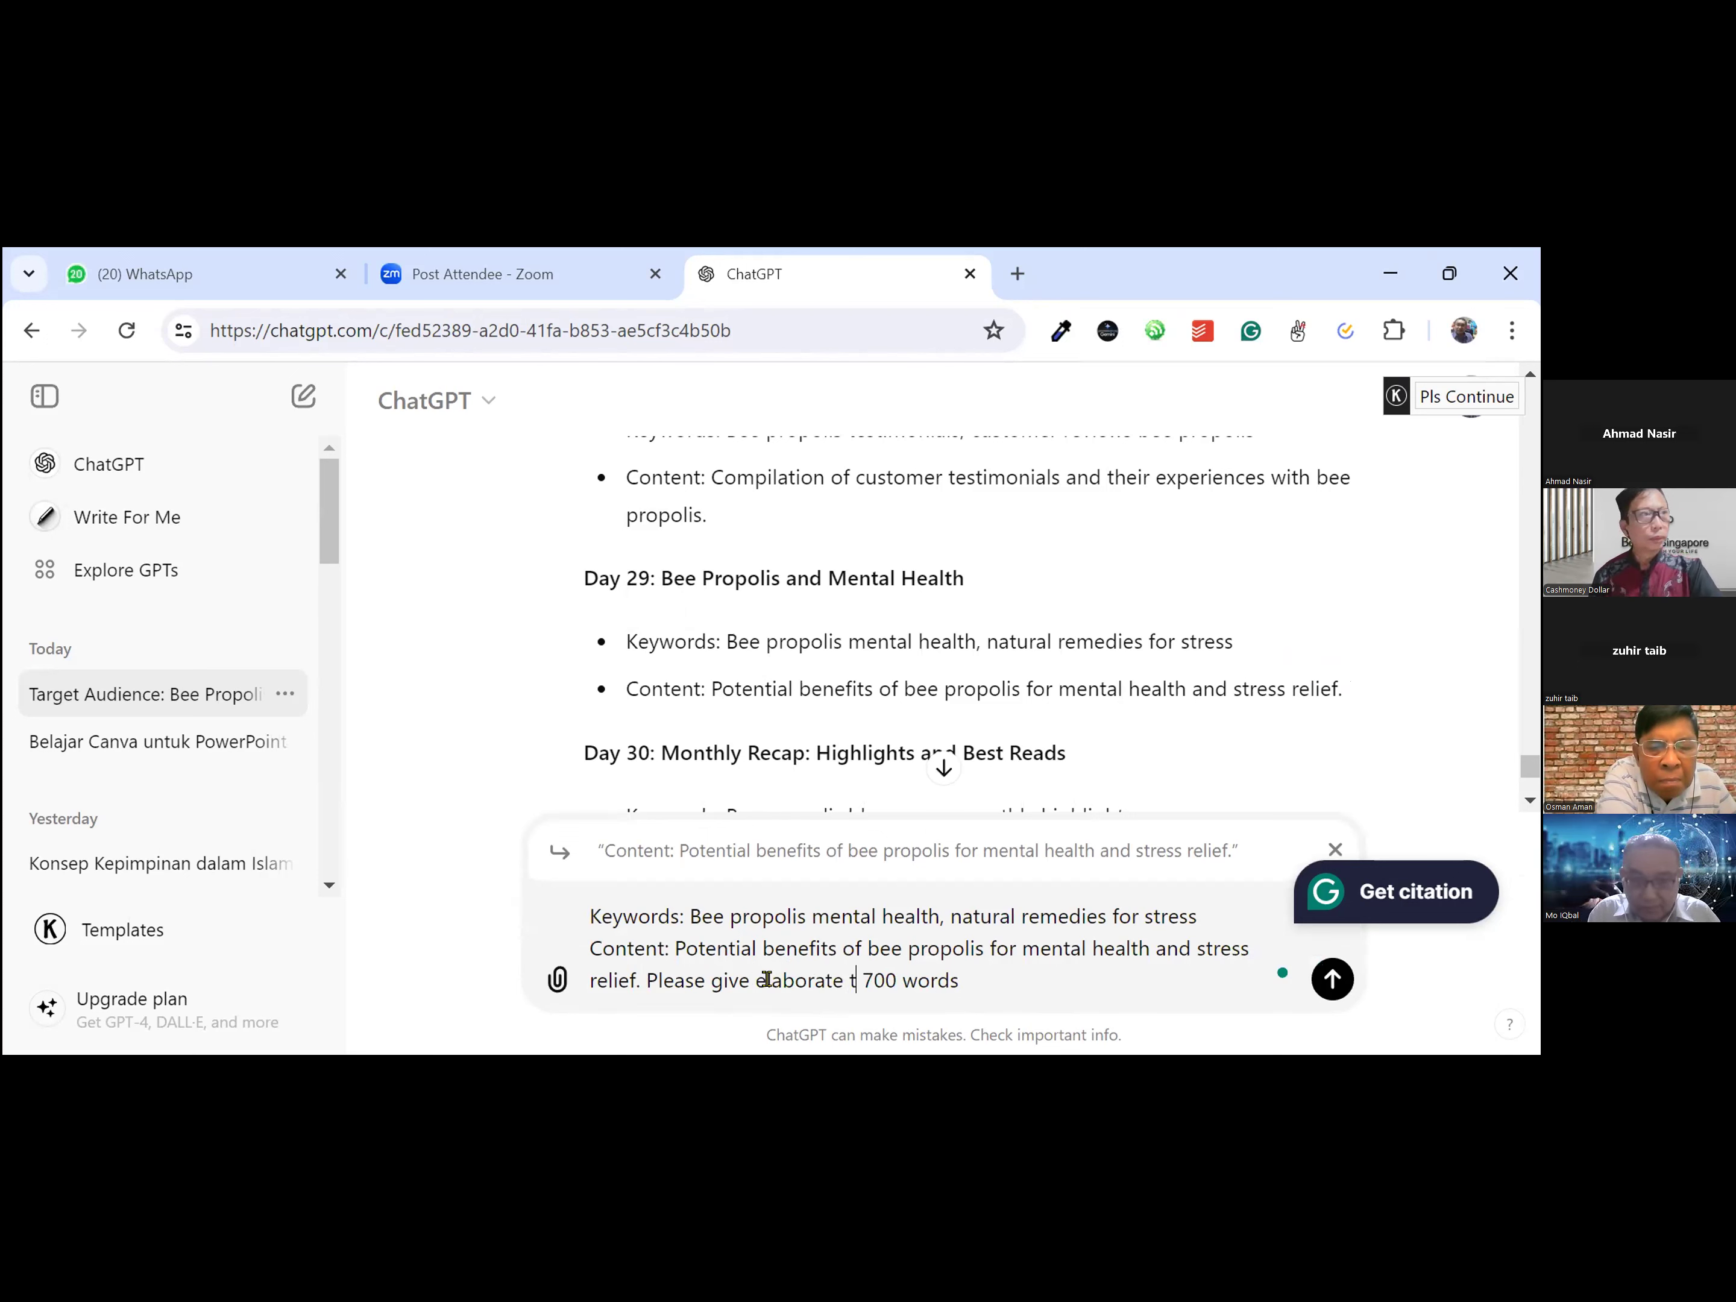
text(his s)
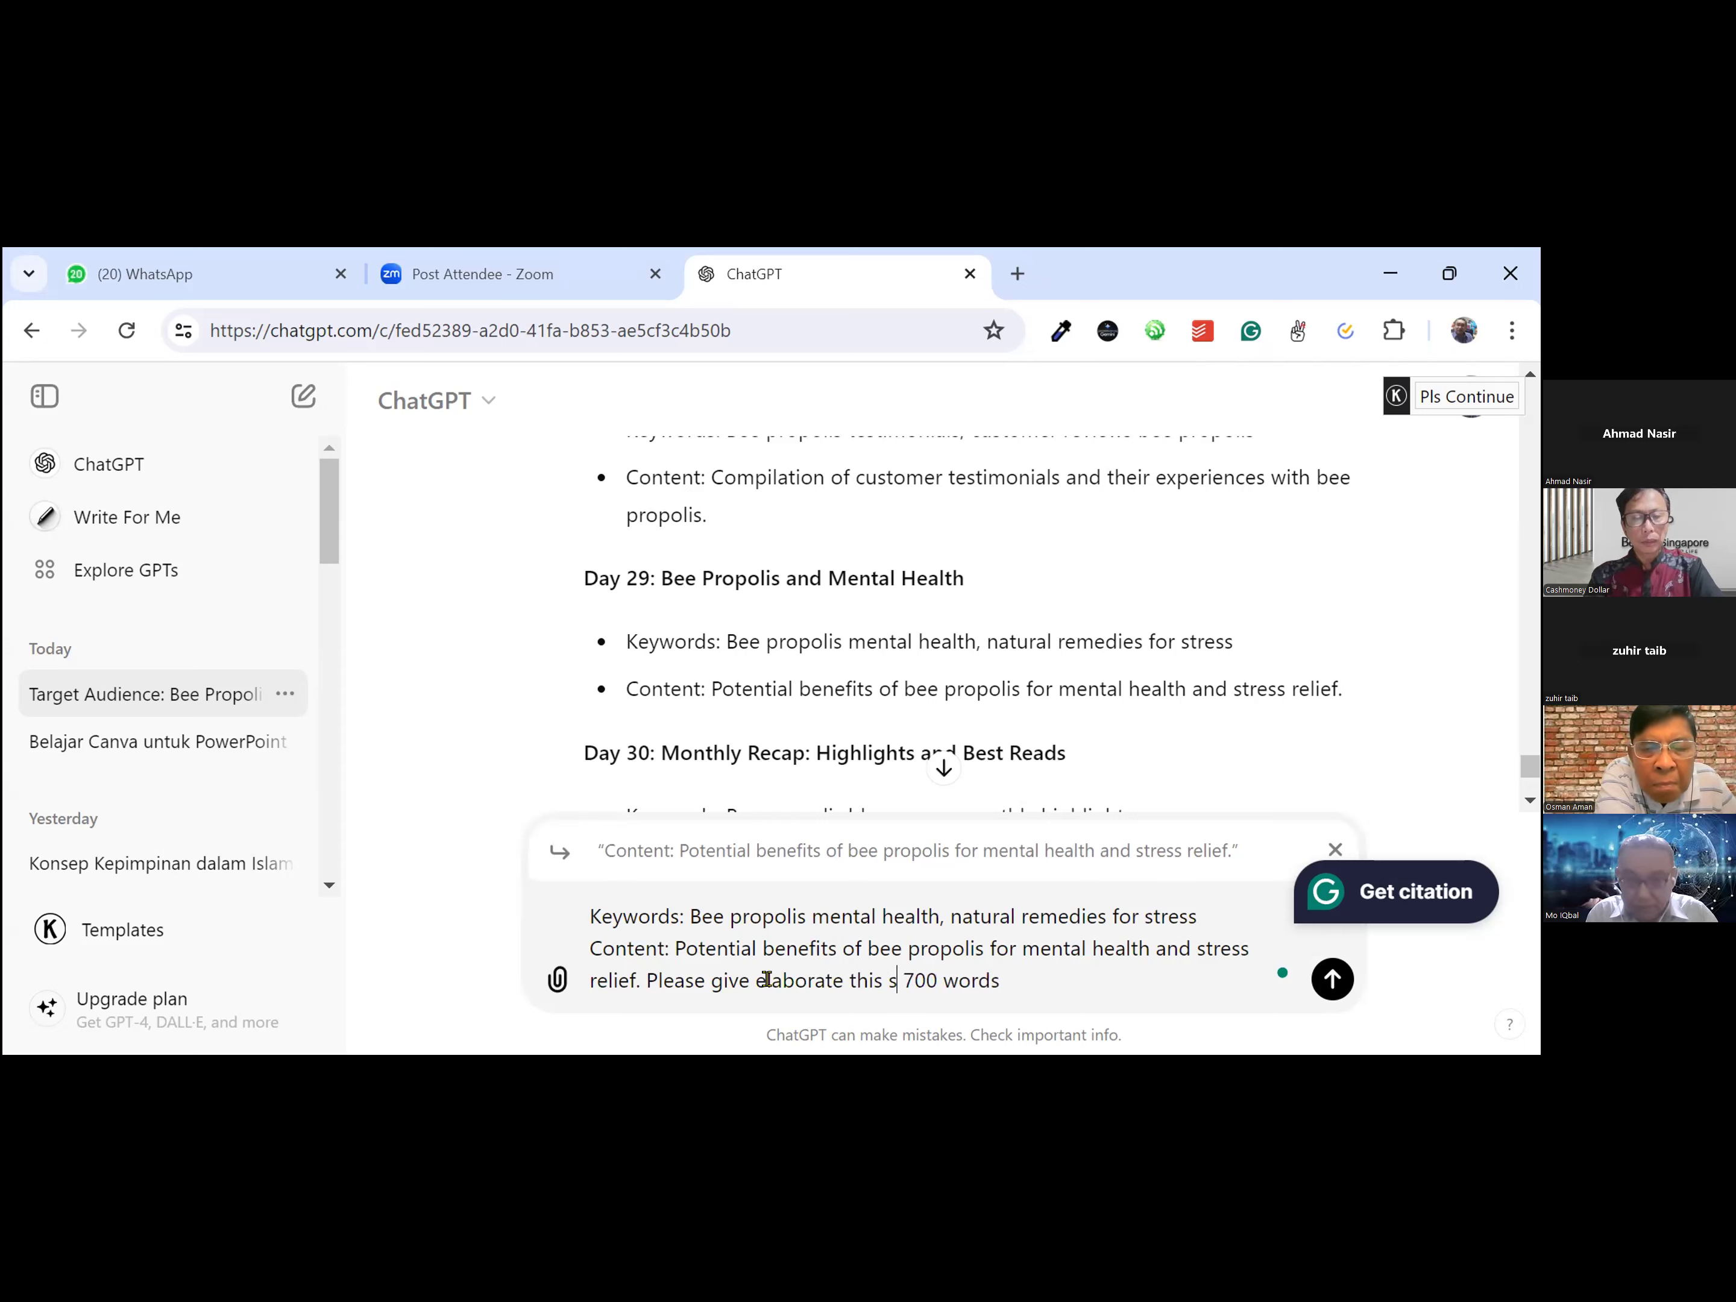
text(tatement )
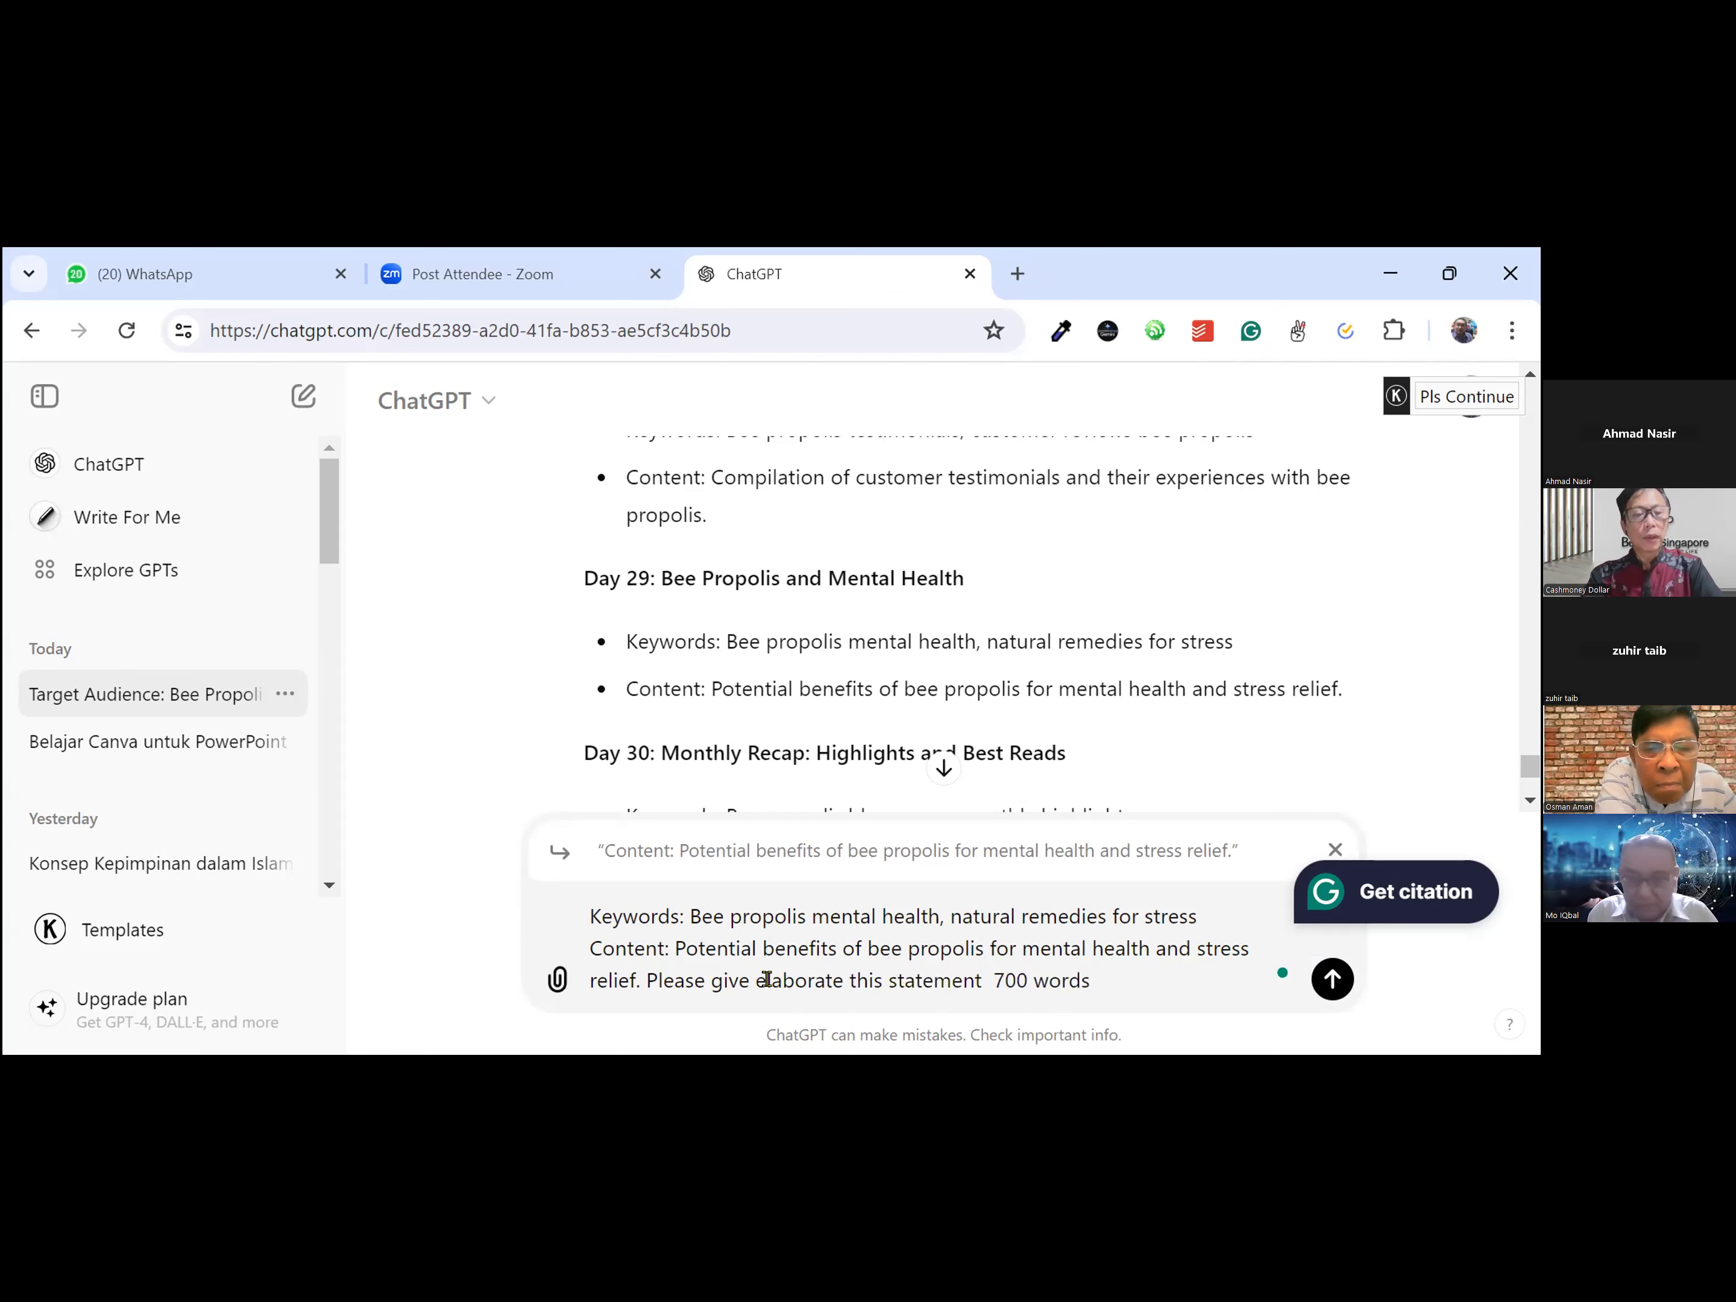
text(in)
key(Return)
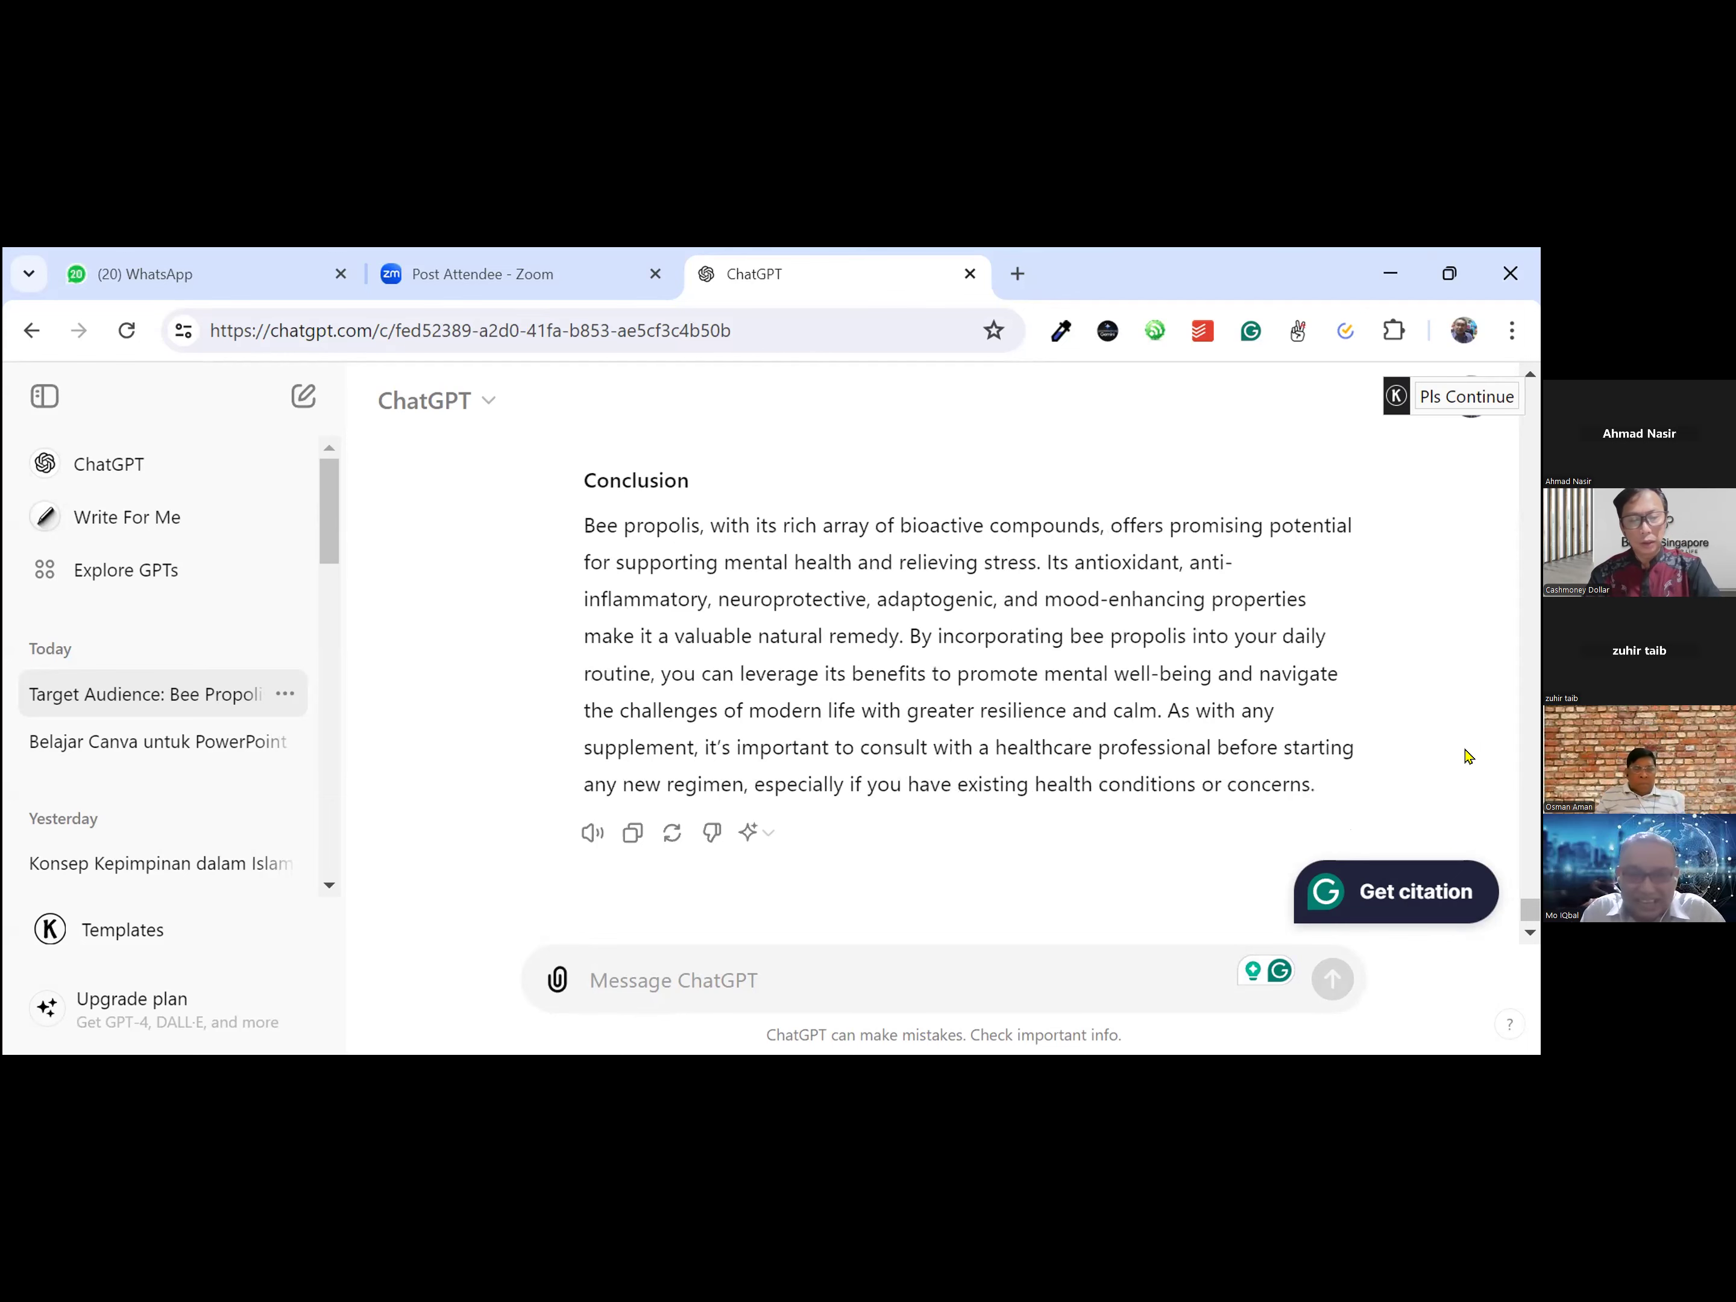
Step: Review the article on bee propolis and mental health, then return to Day 30 and the SEO Tips of the blog plan
scroll(1051, 757, up, 1)
scroll(1050, 757, up, 15)
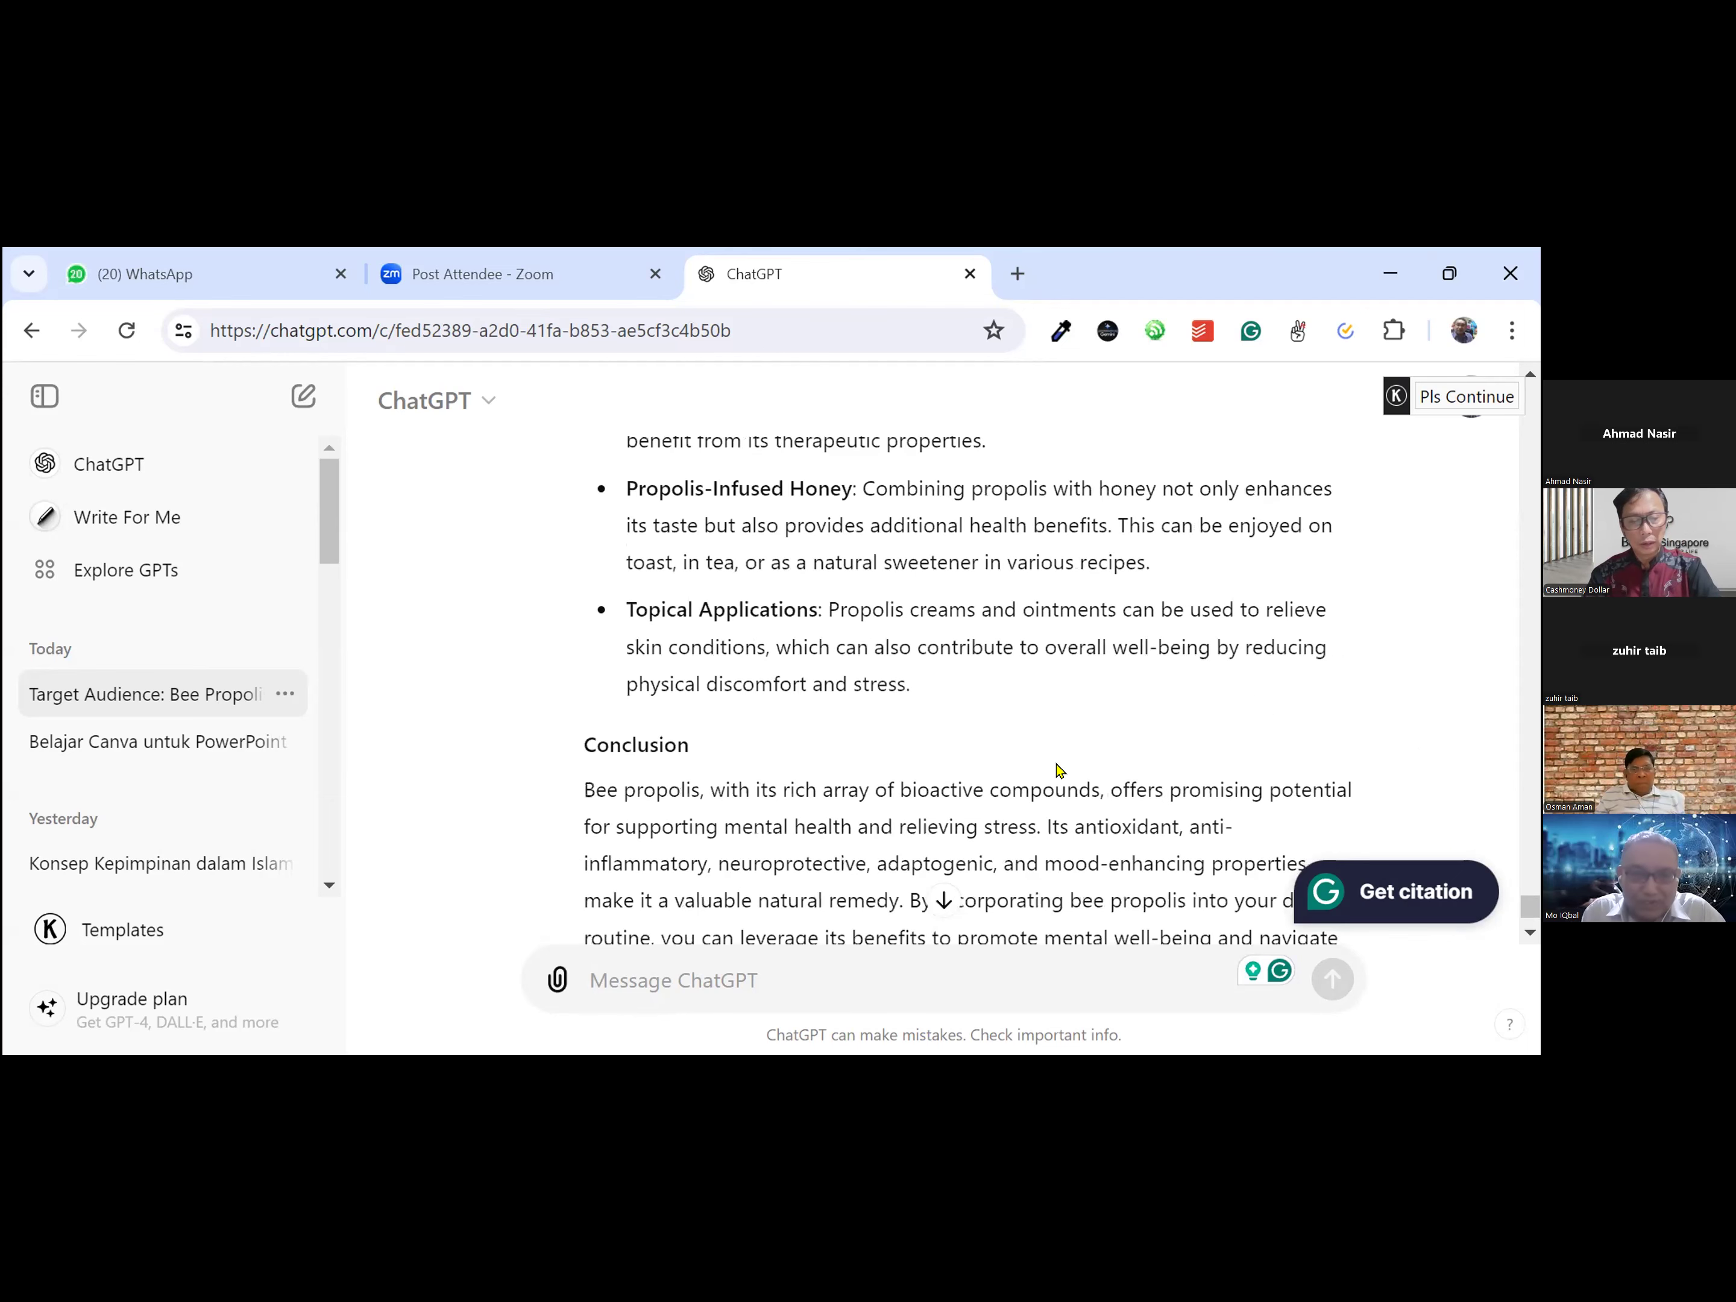
scroll(1110, 712, up, 12)
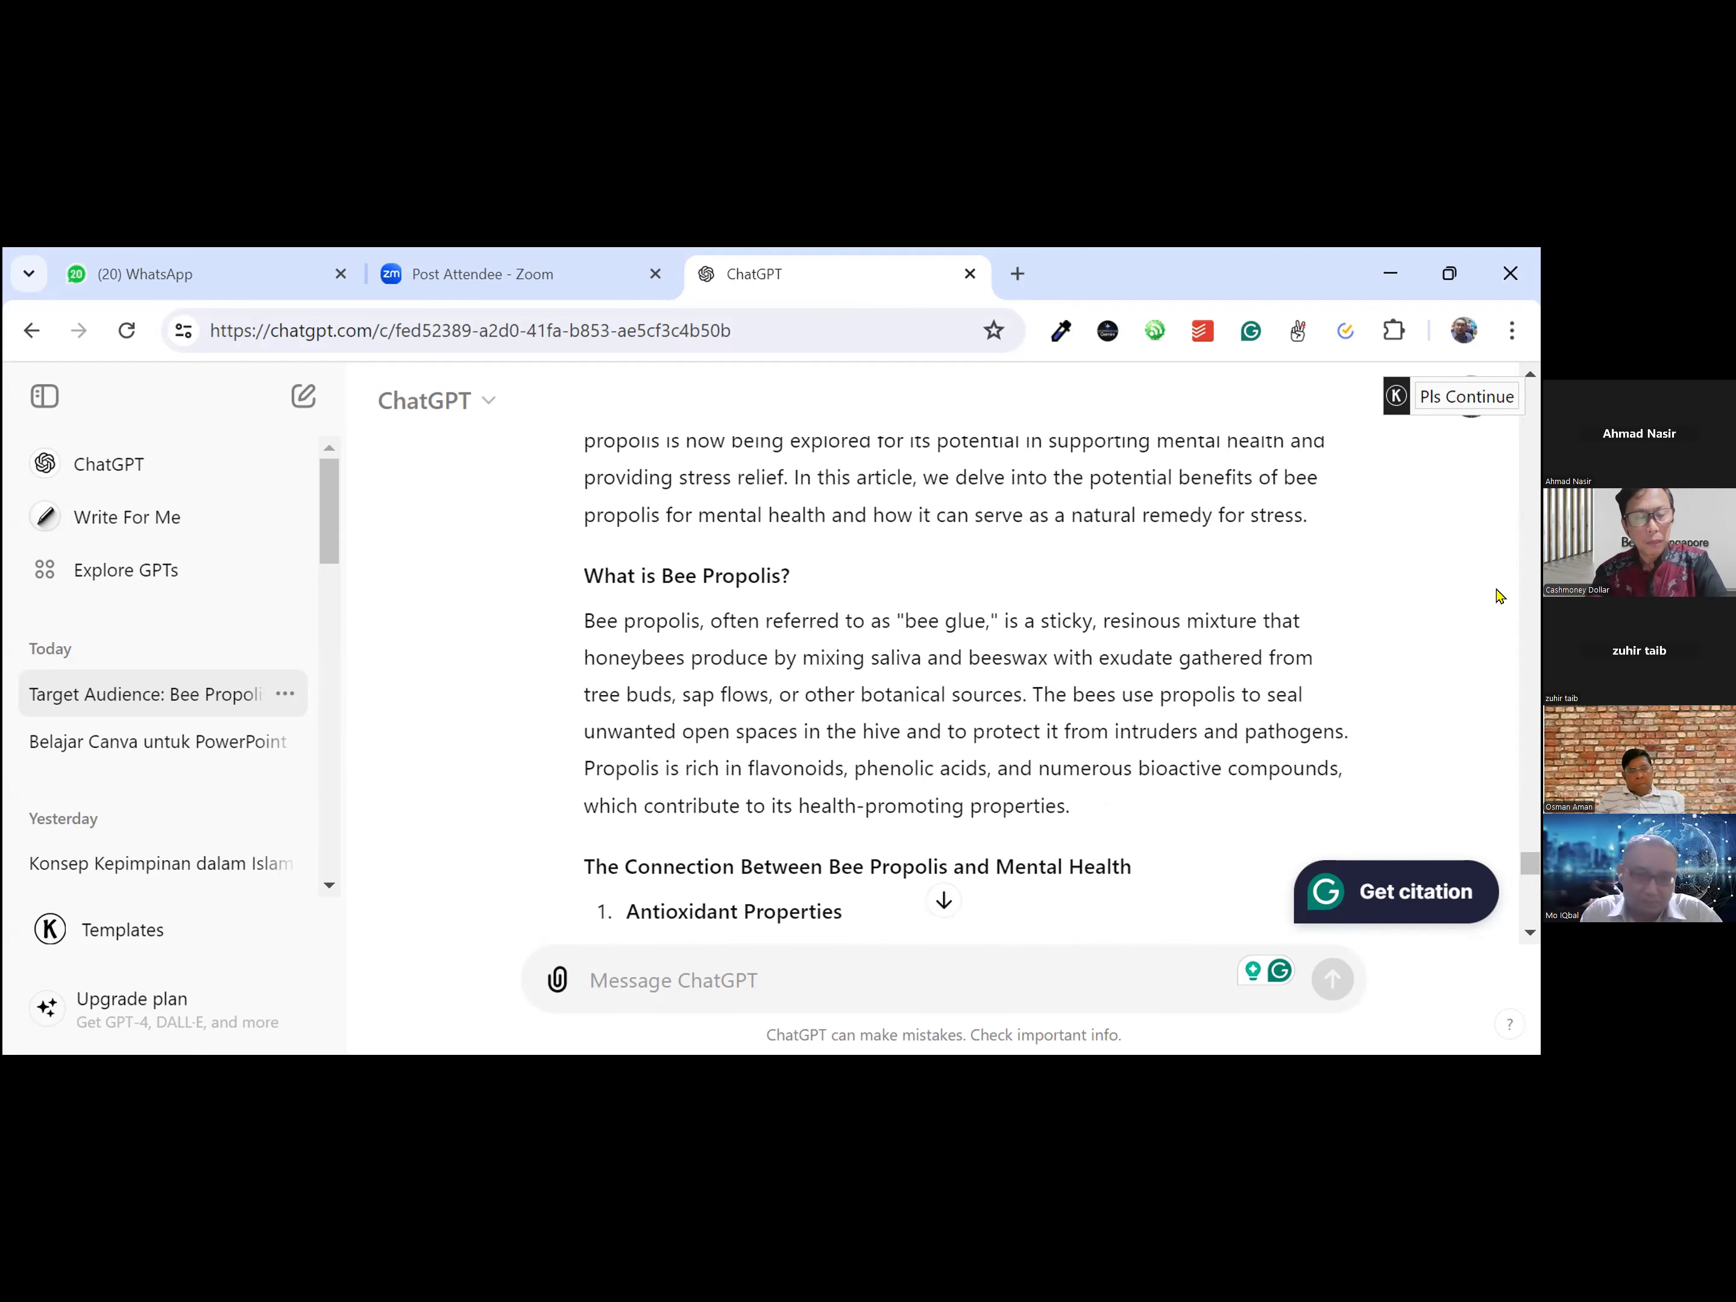
scroll(1103, 631, down, 2)
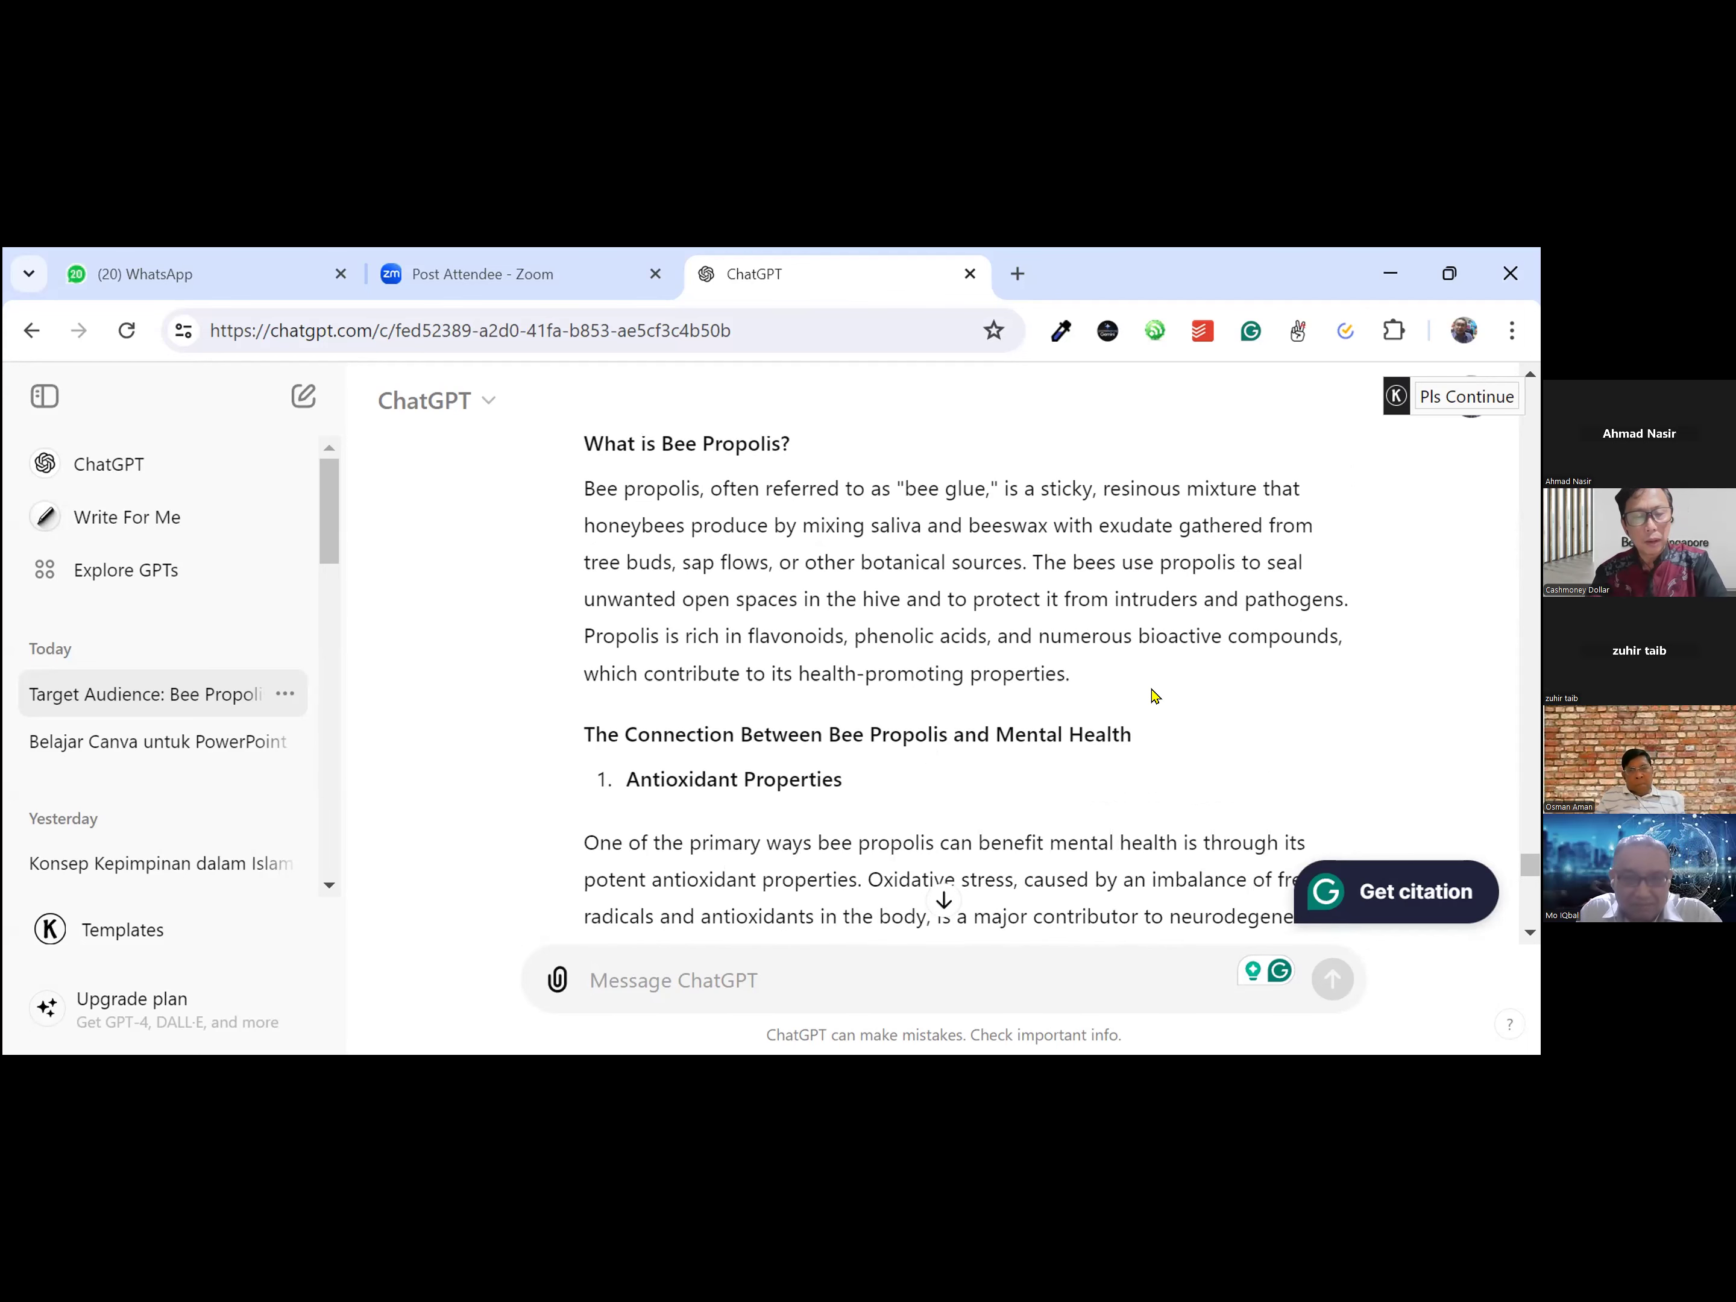
scroll(1154, 696, down, 8)
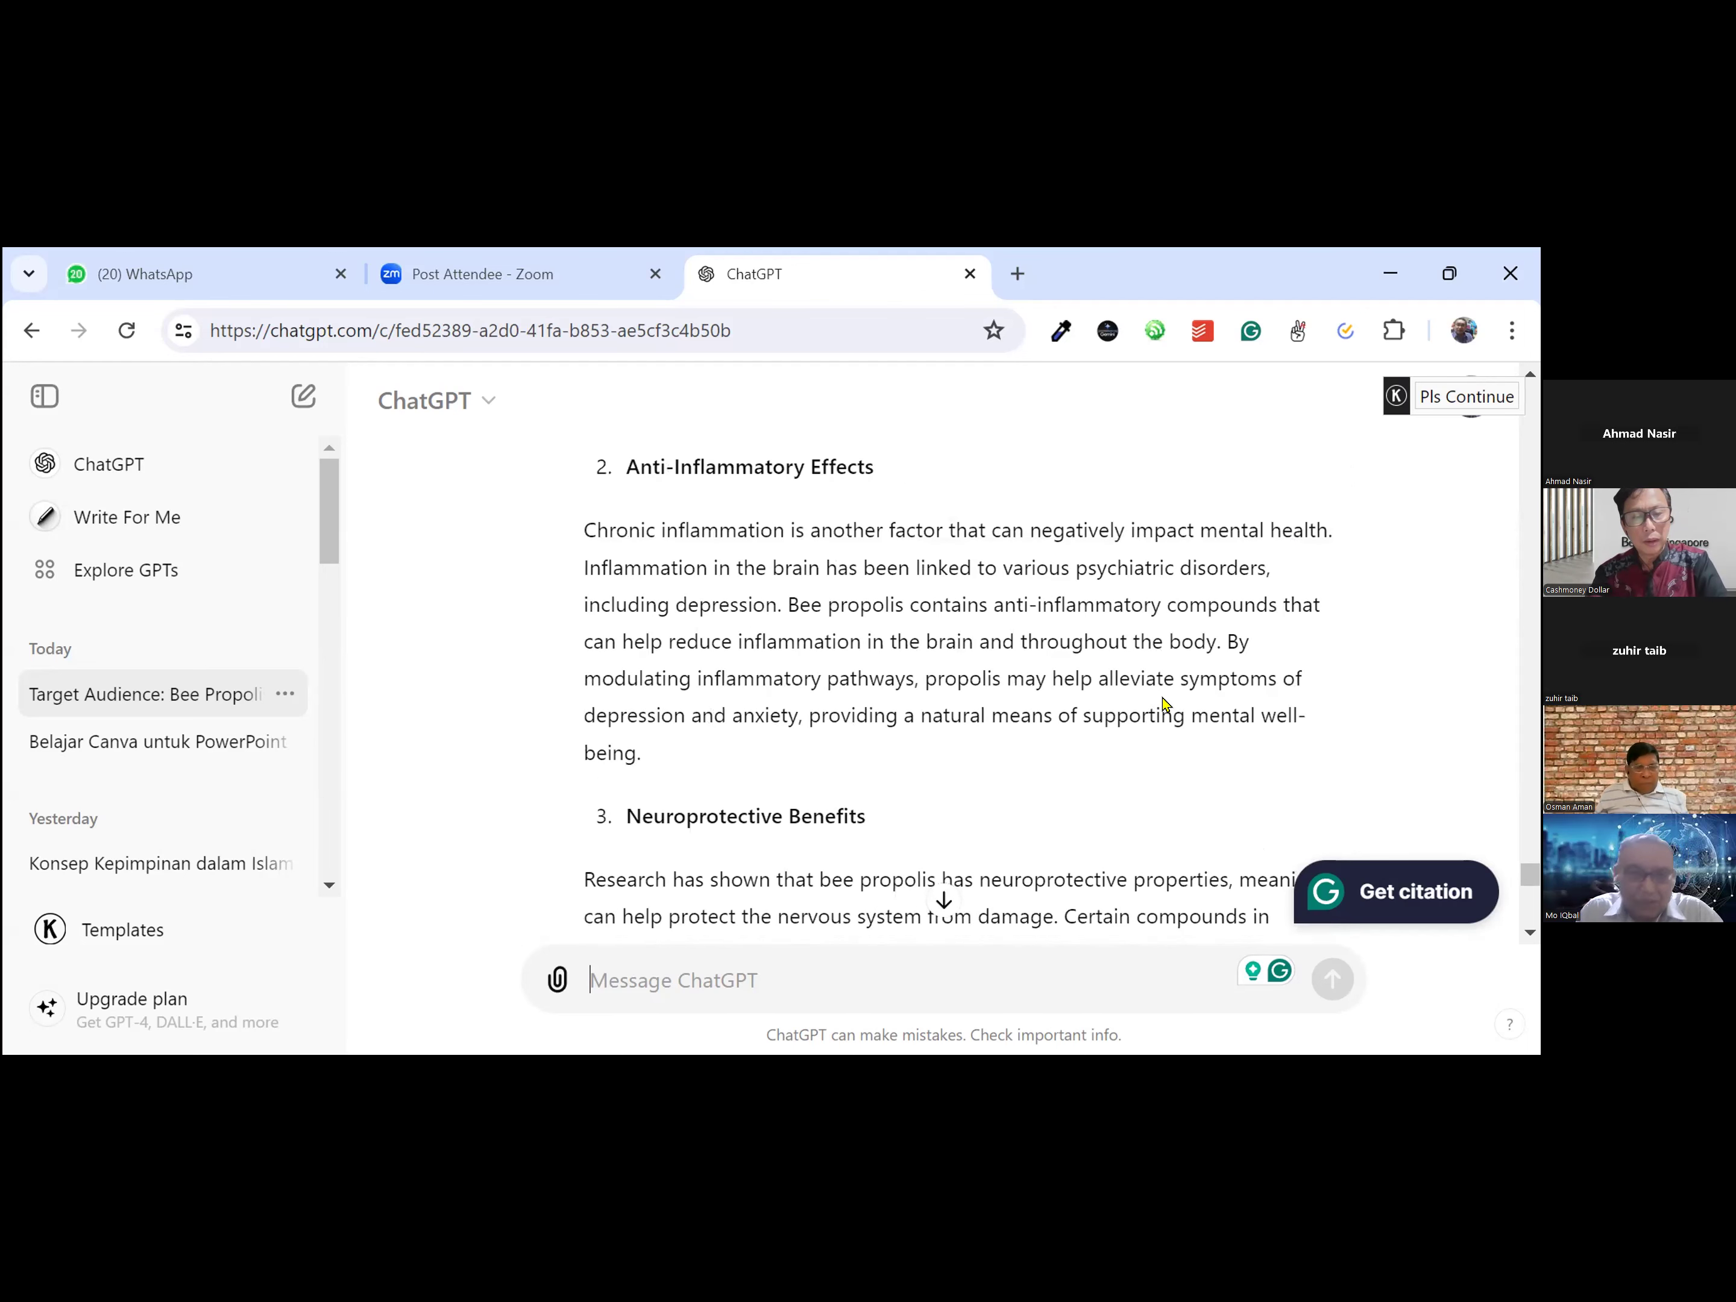
scroll(1211, 620, up, 20)
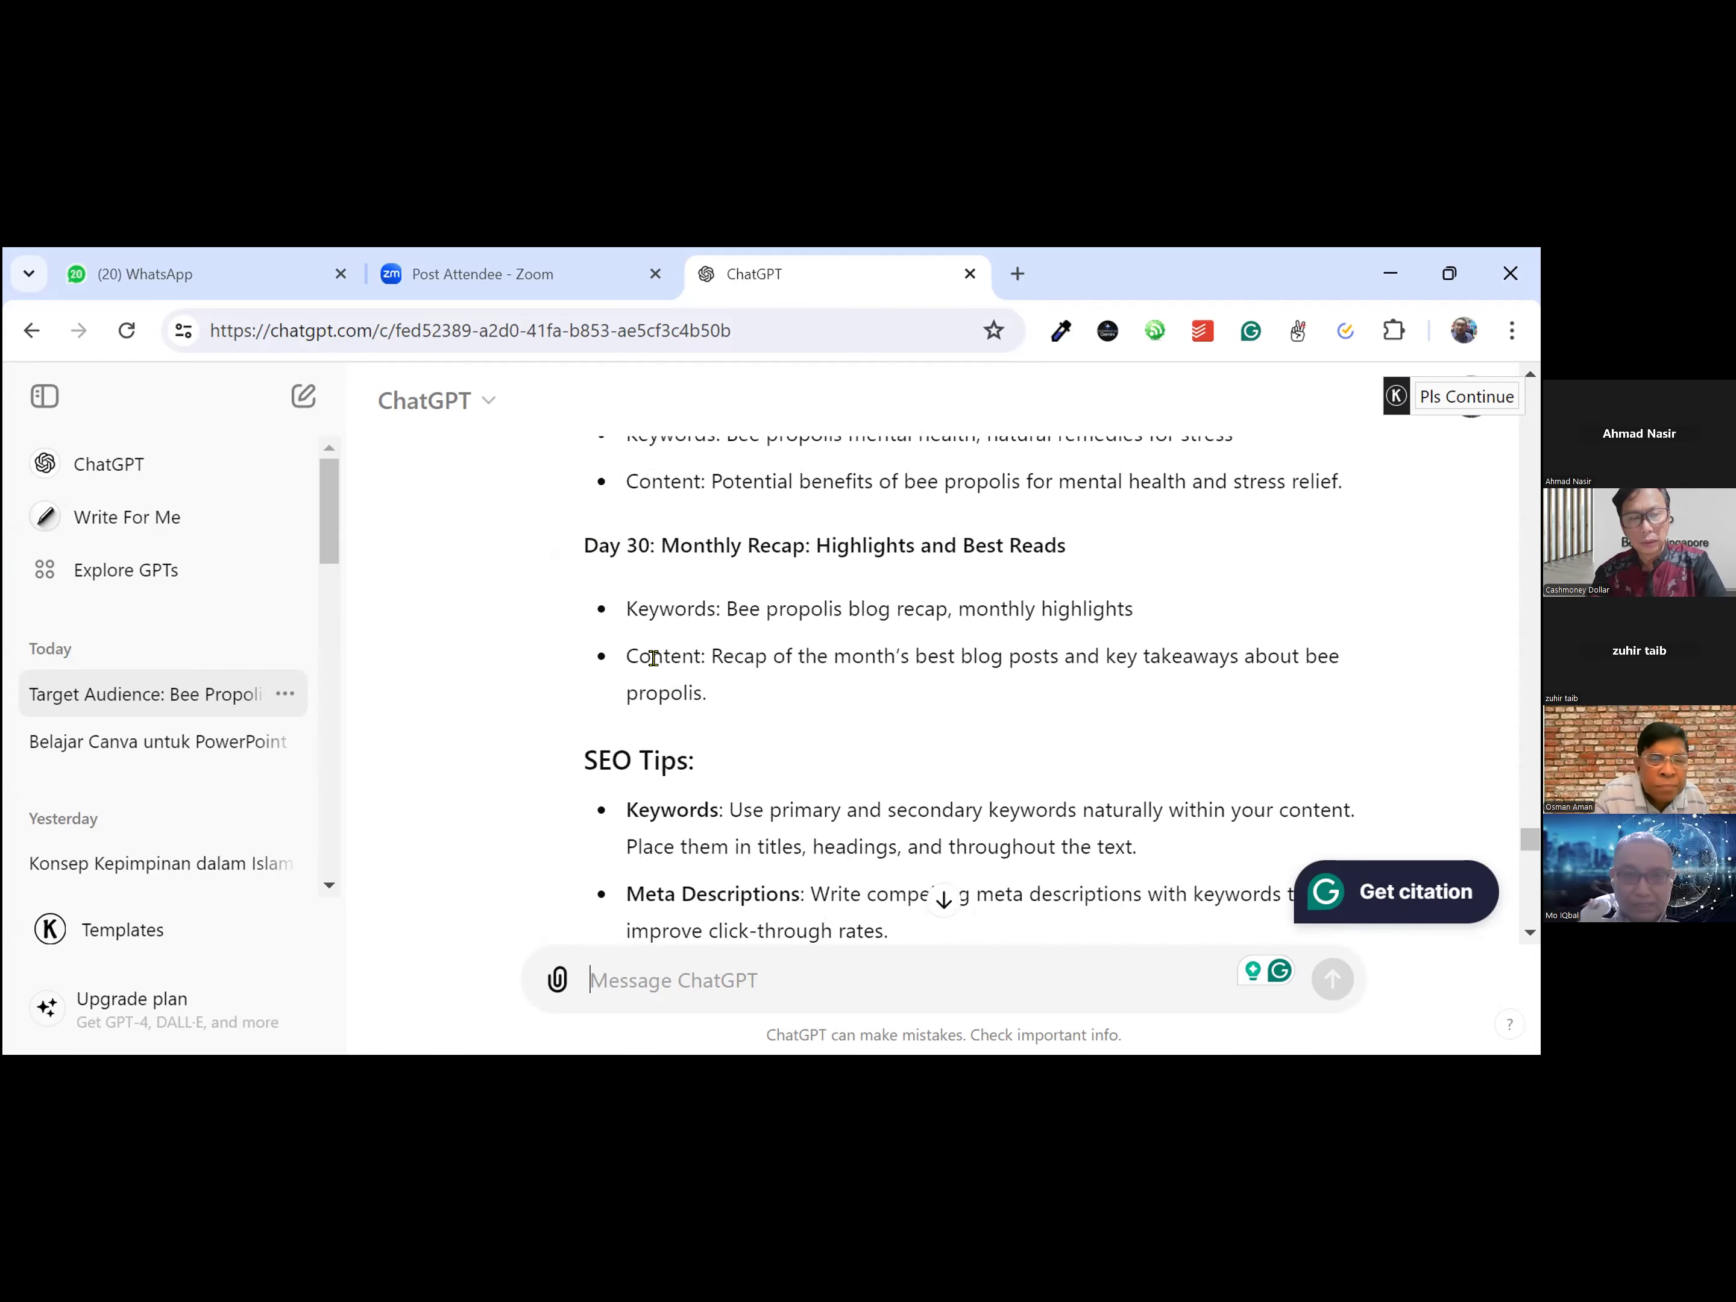
Step: Review the Day 26 to Day 30 entries and SEO Tips of the blog plan, and reread the article on bee propolis and mental health
scroll(791, 682, up, 3)
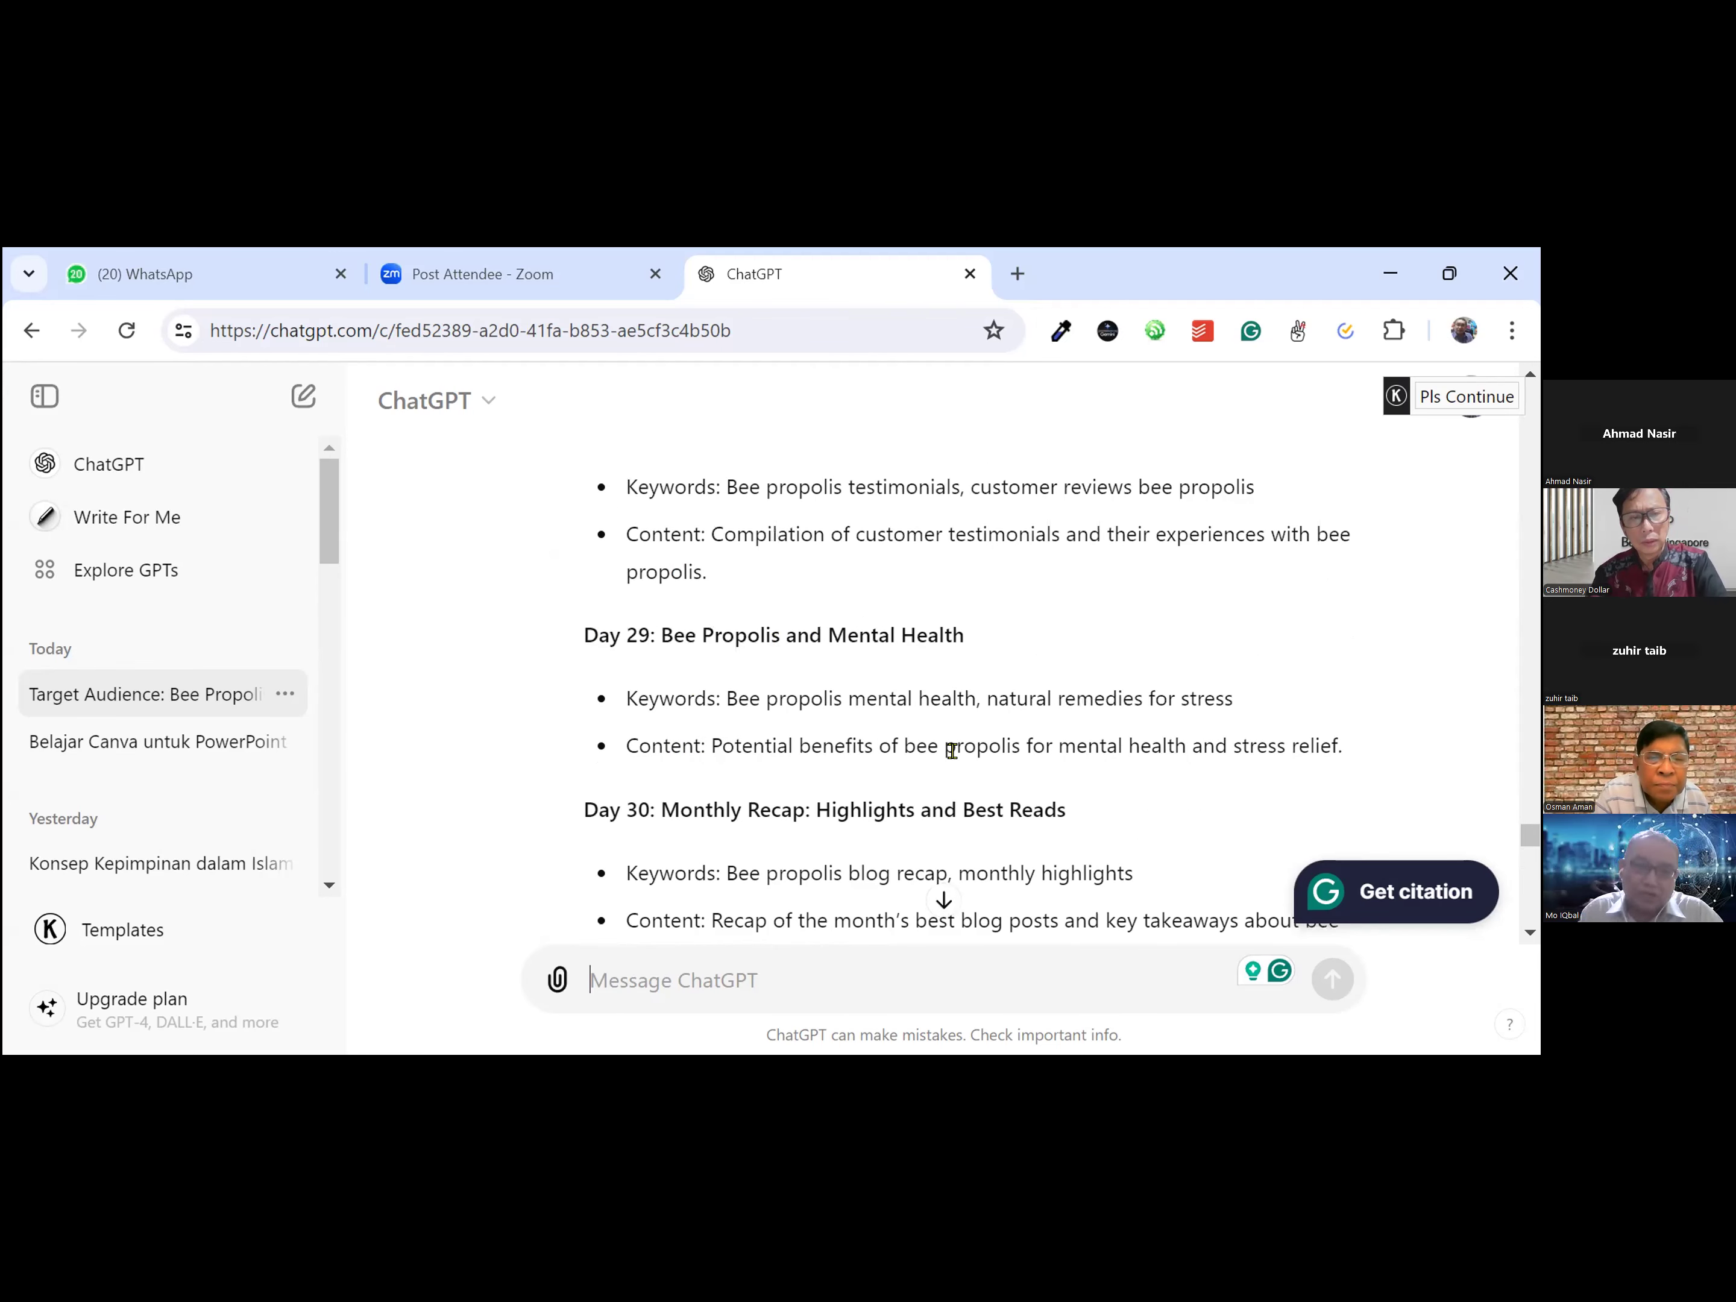
scroll(788, 705, up, 2)
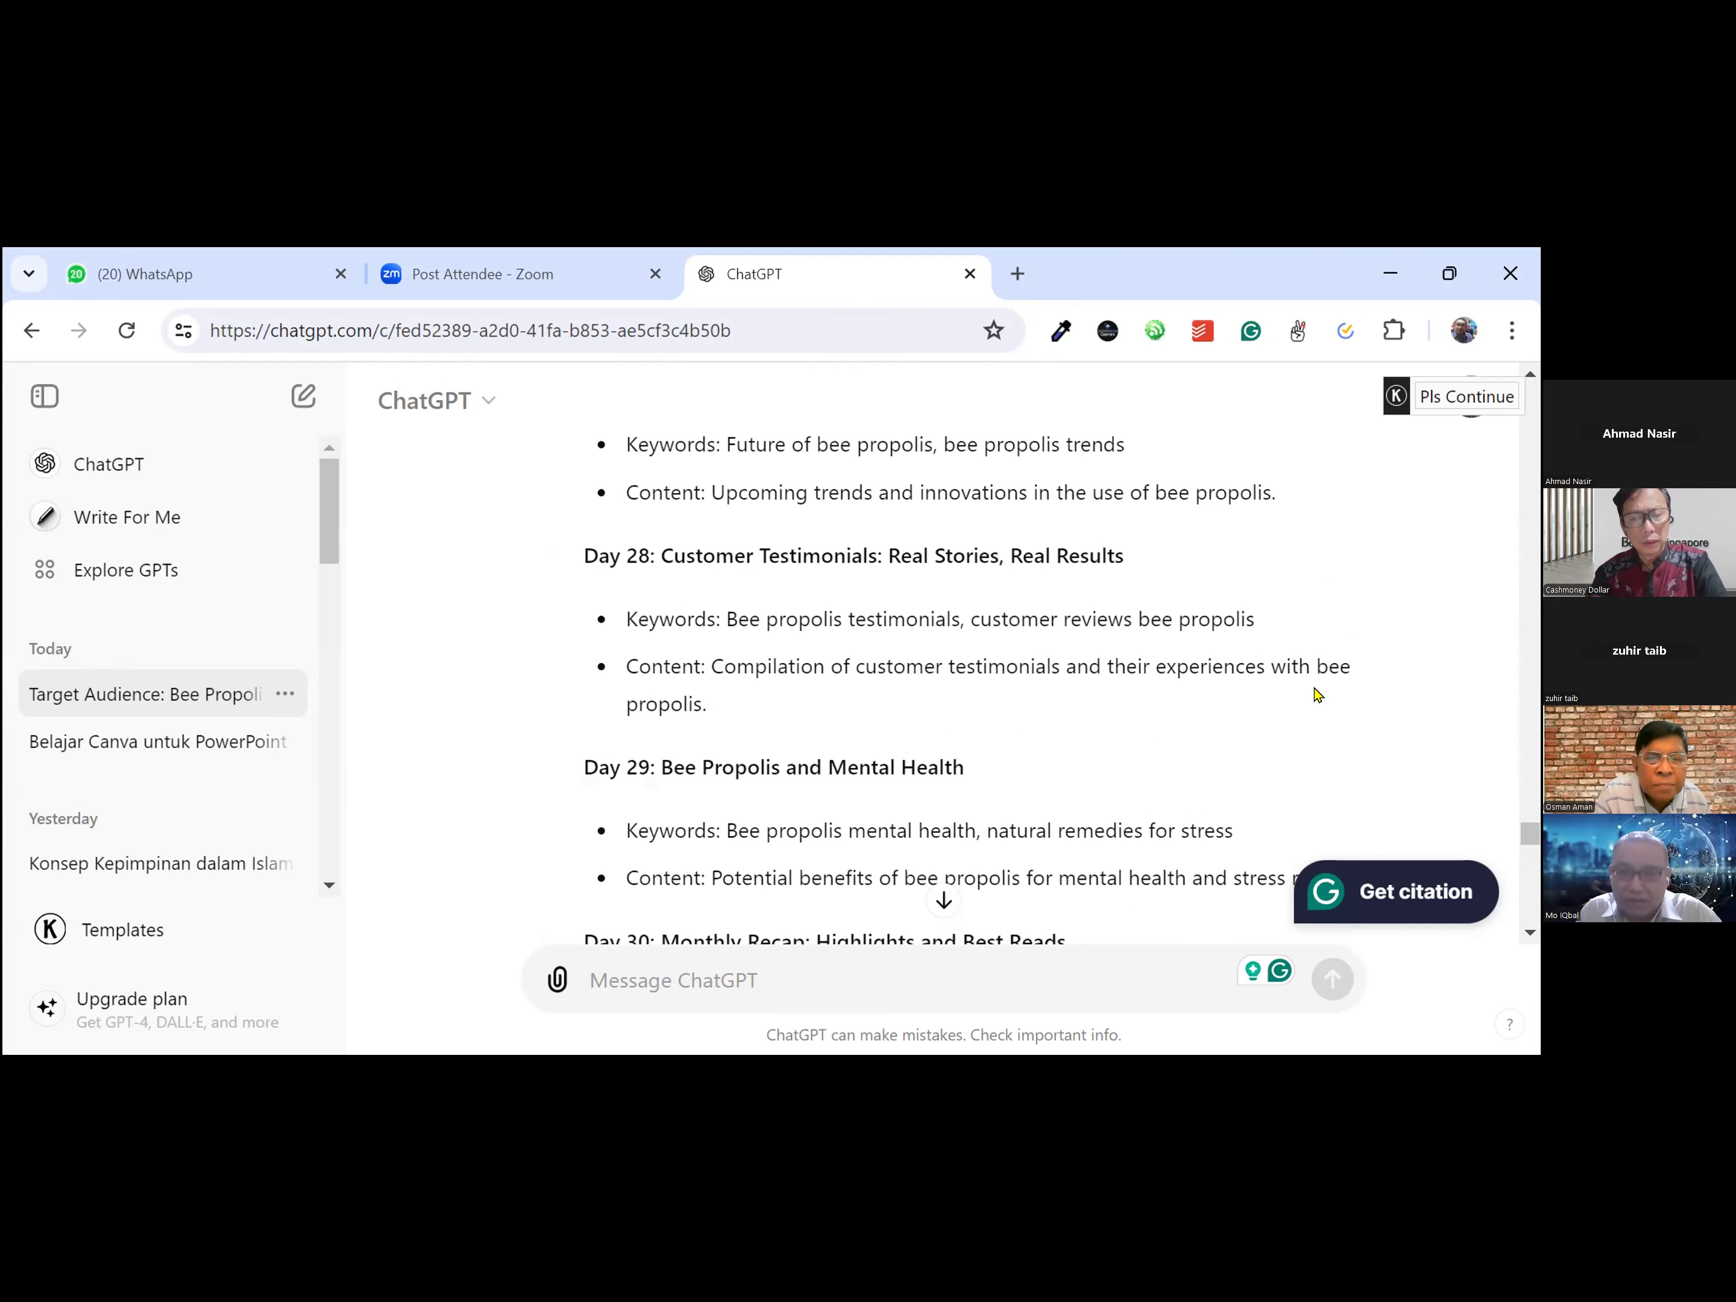
scroll(902, 652, up, 3)
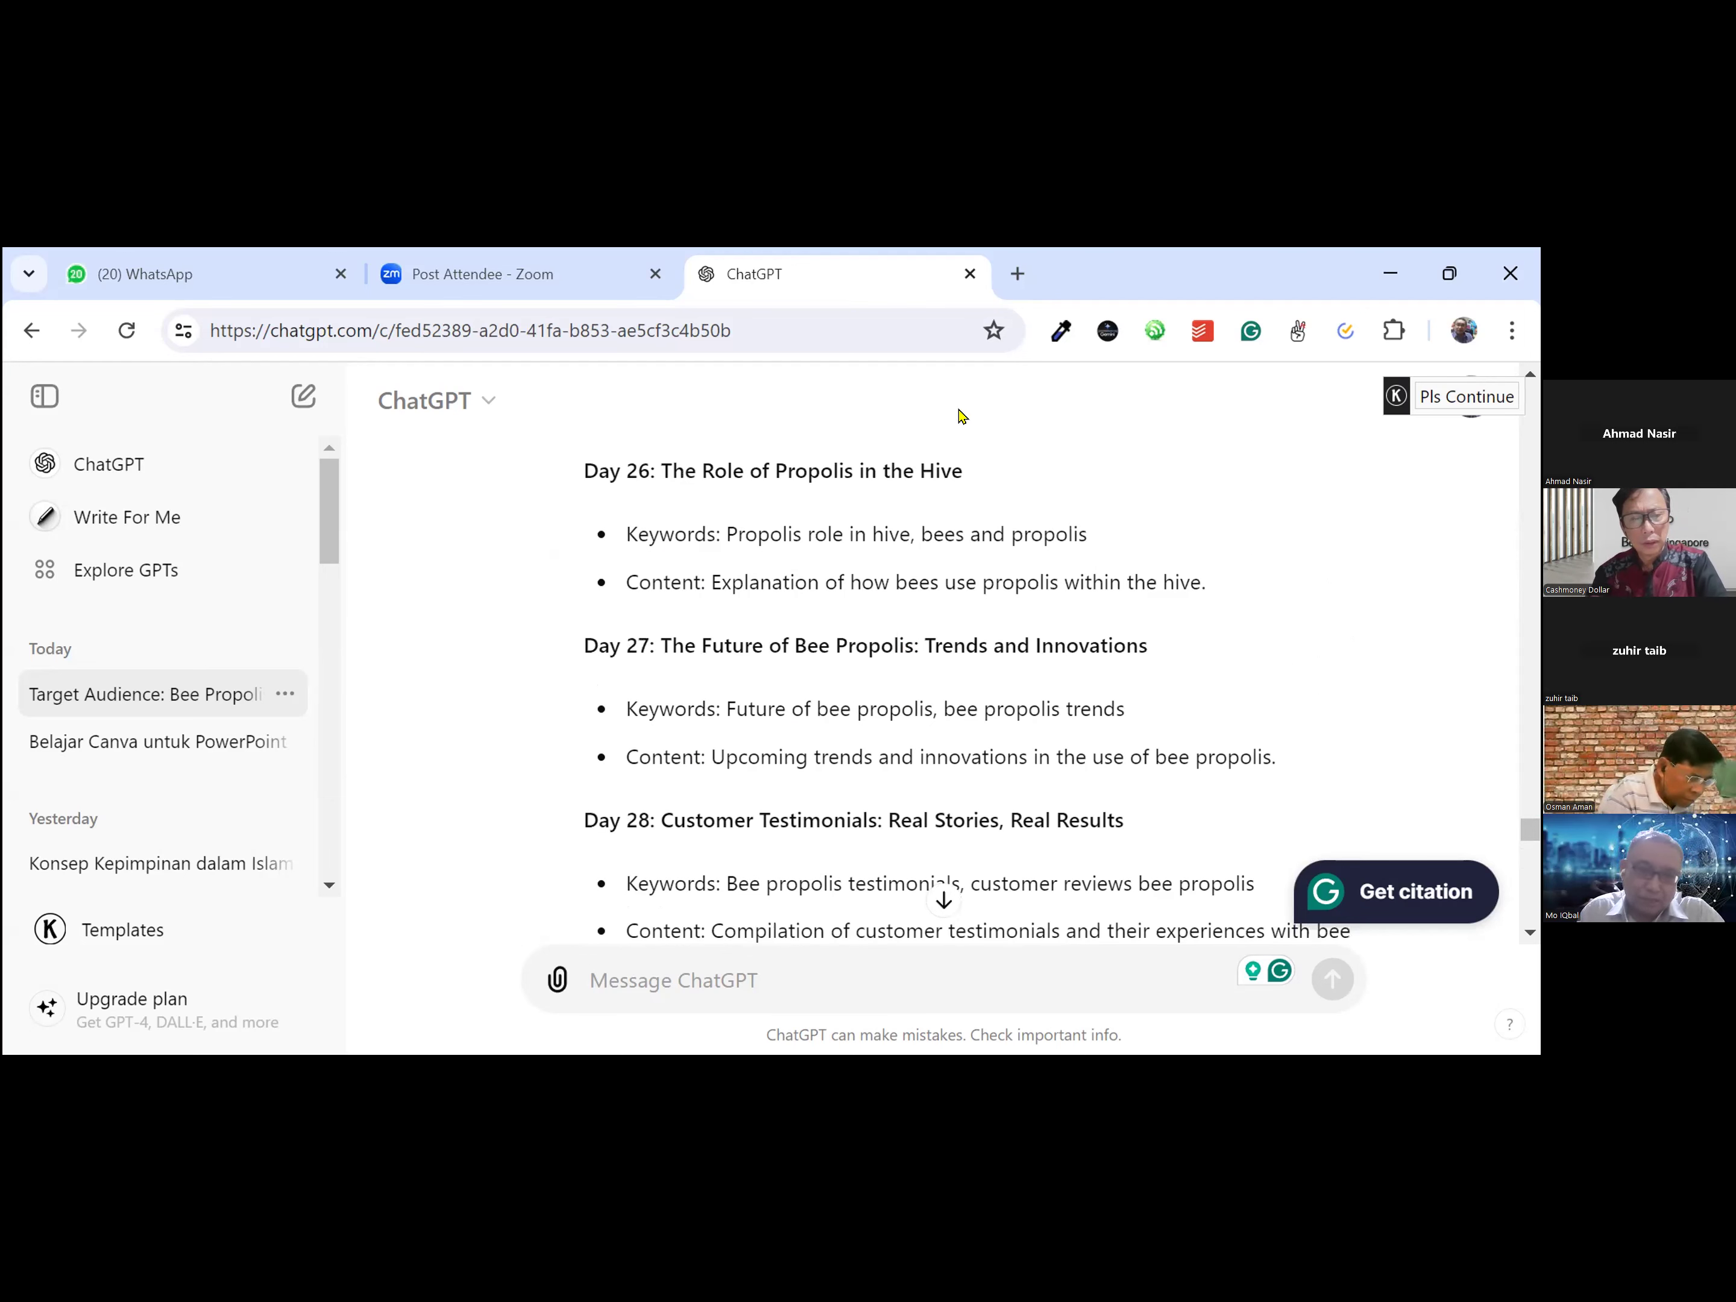
scroll(901, 525, down, 9)
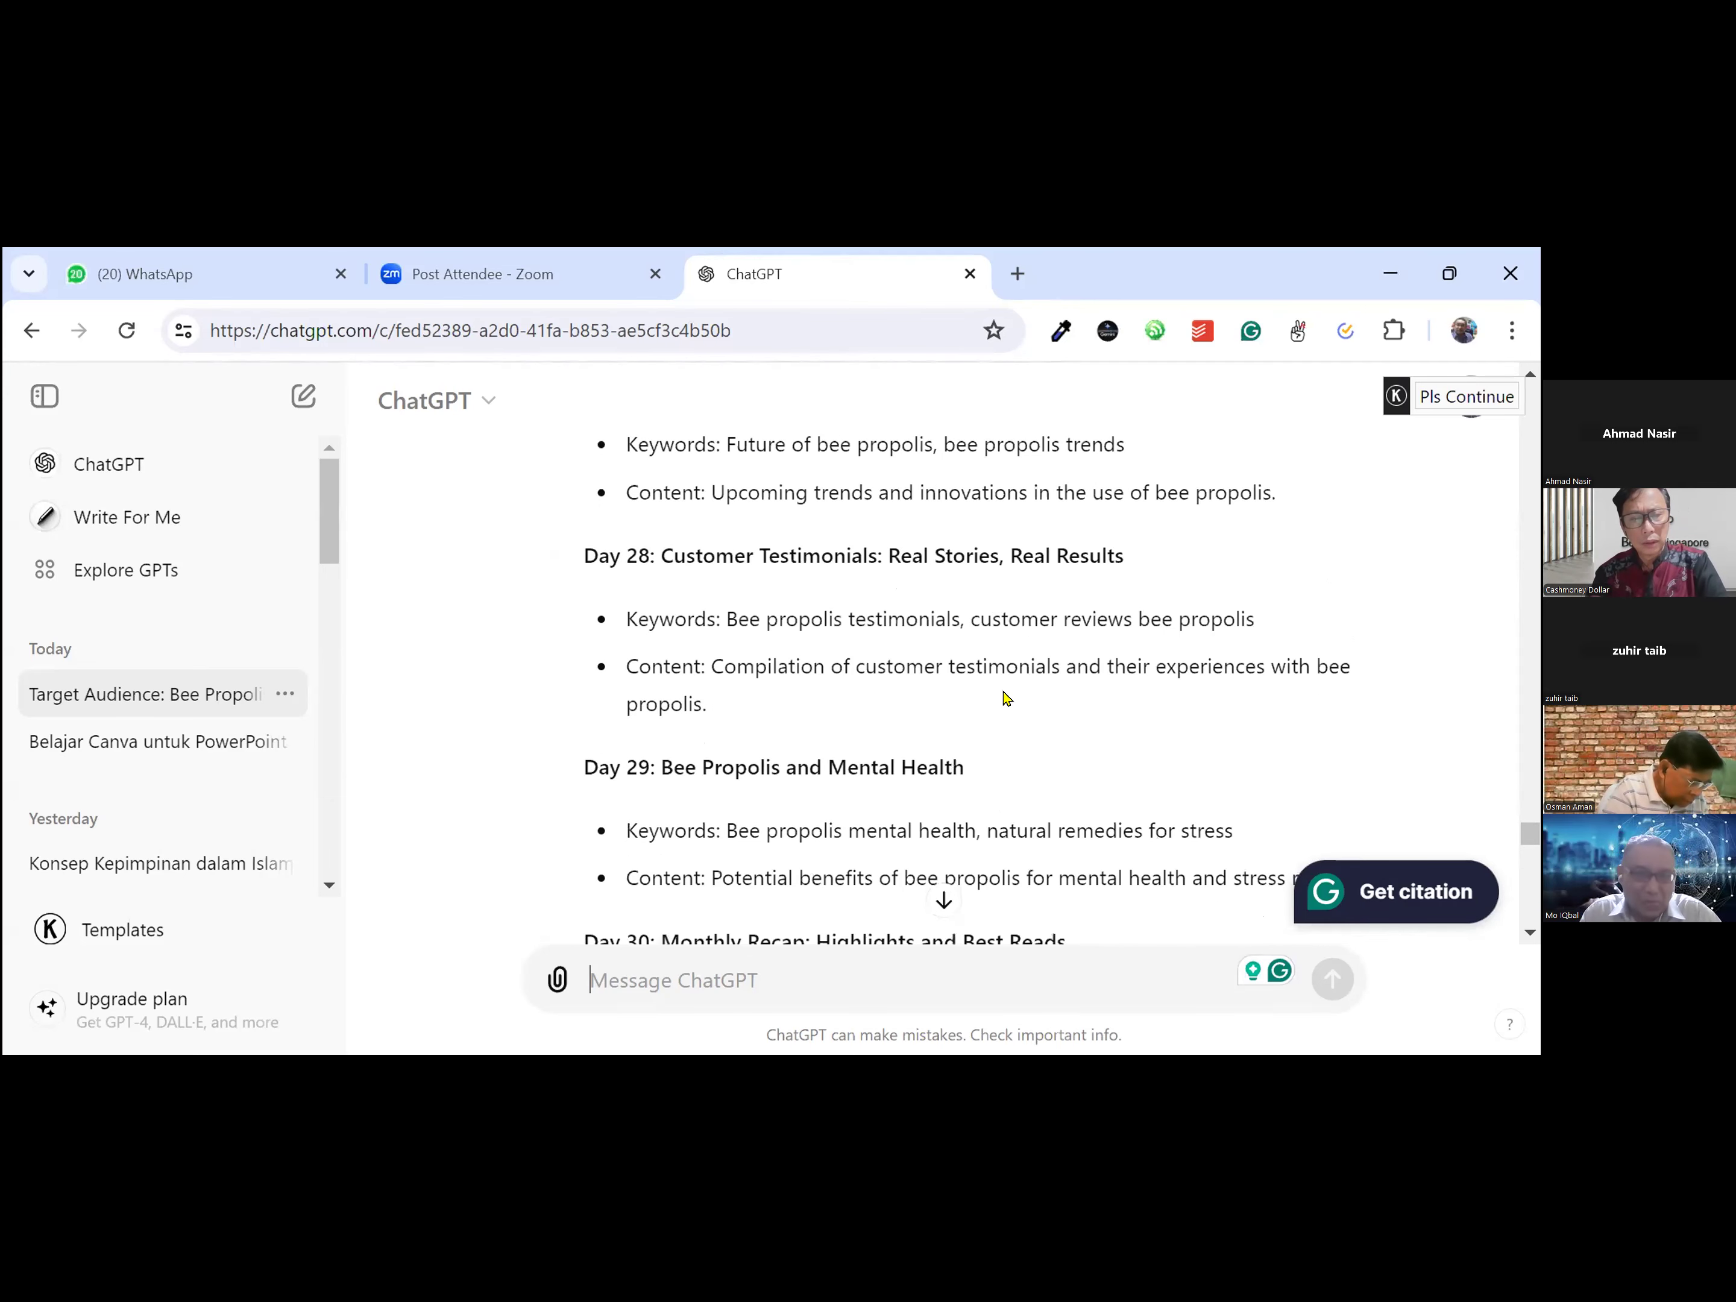
scroll(1014, 608, down, 2)
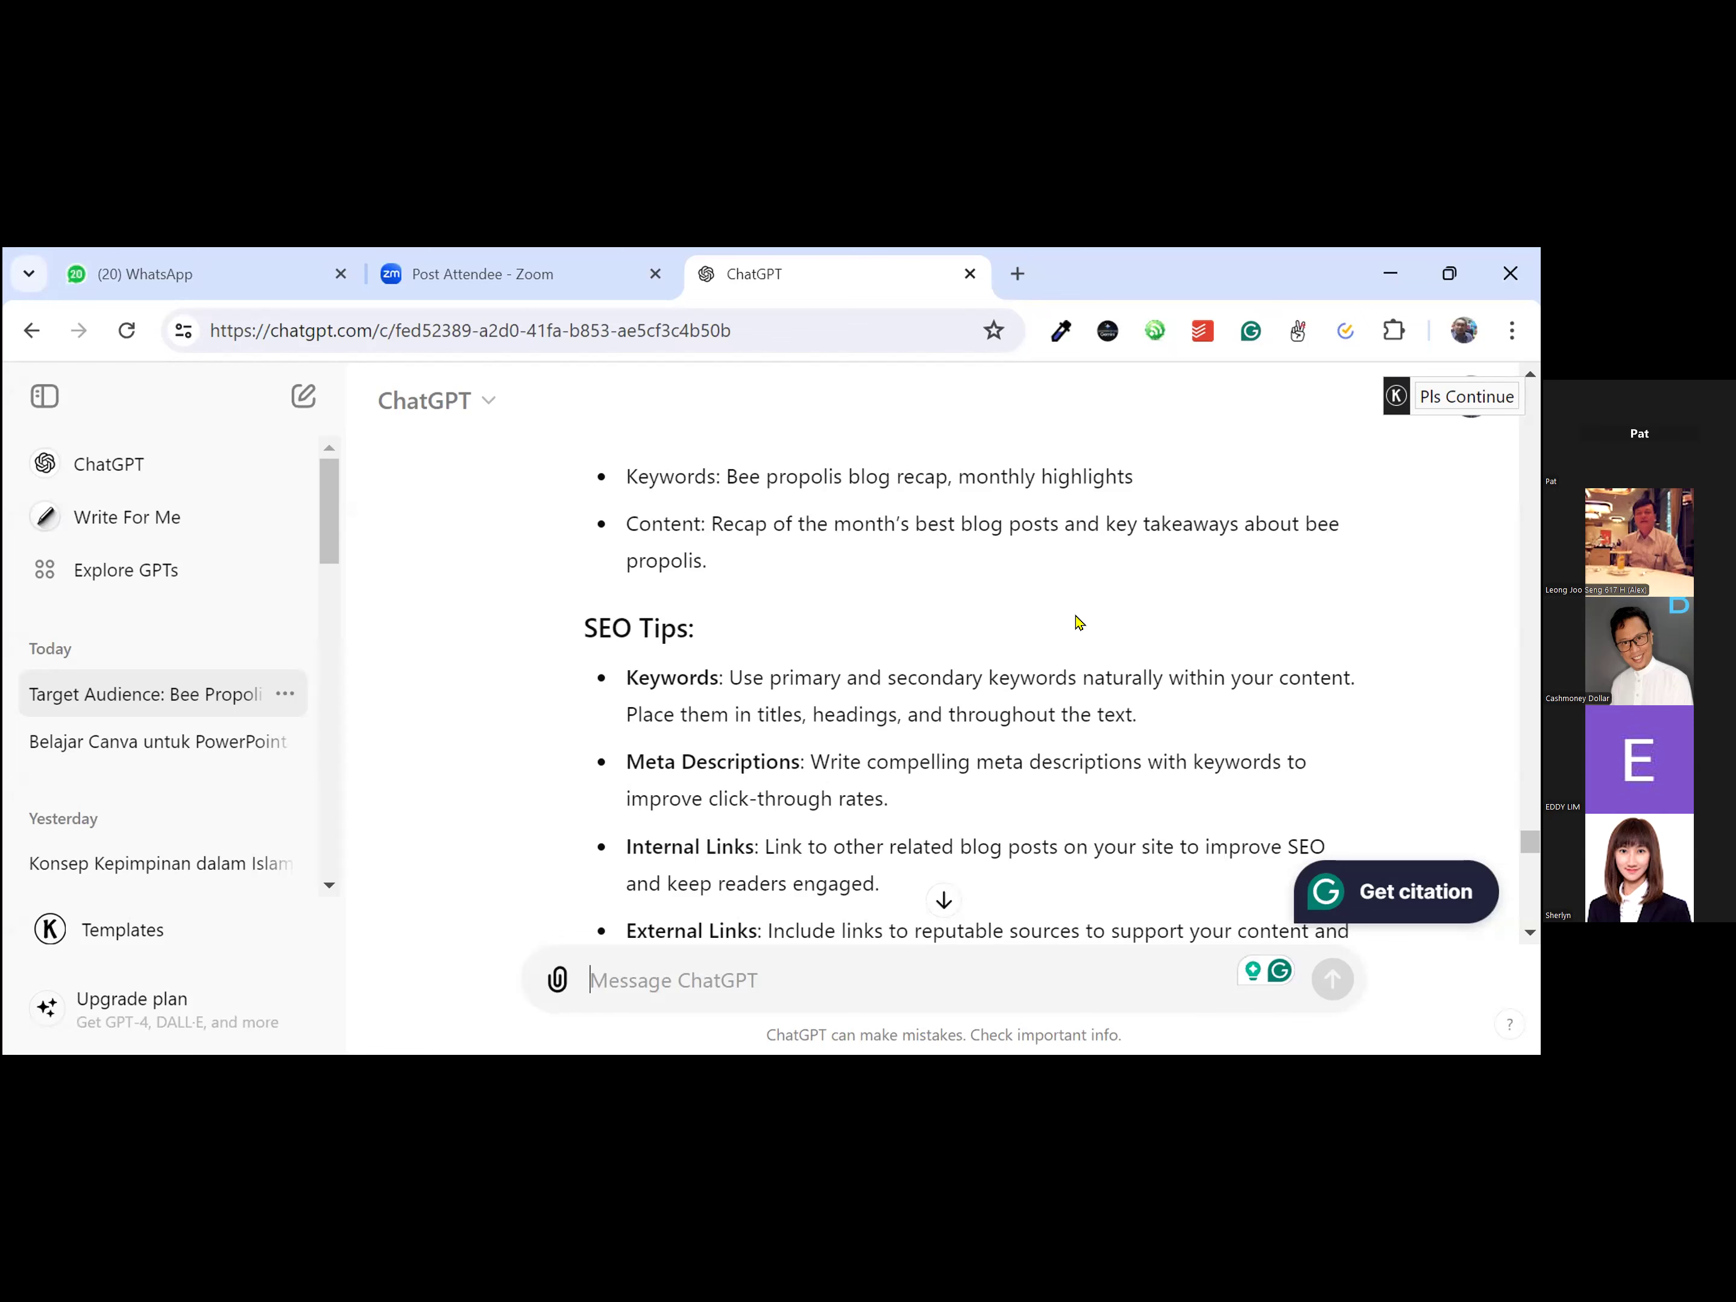
scroll(919, 676, down, 15)
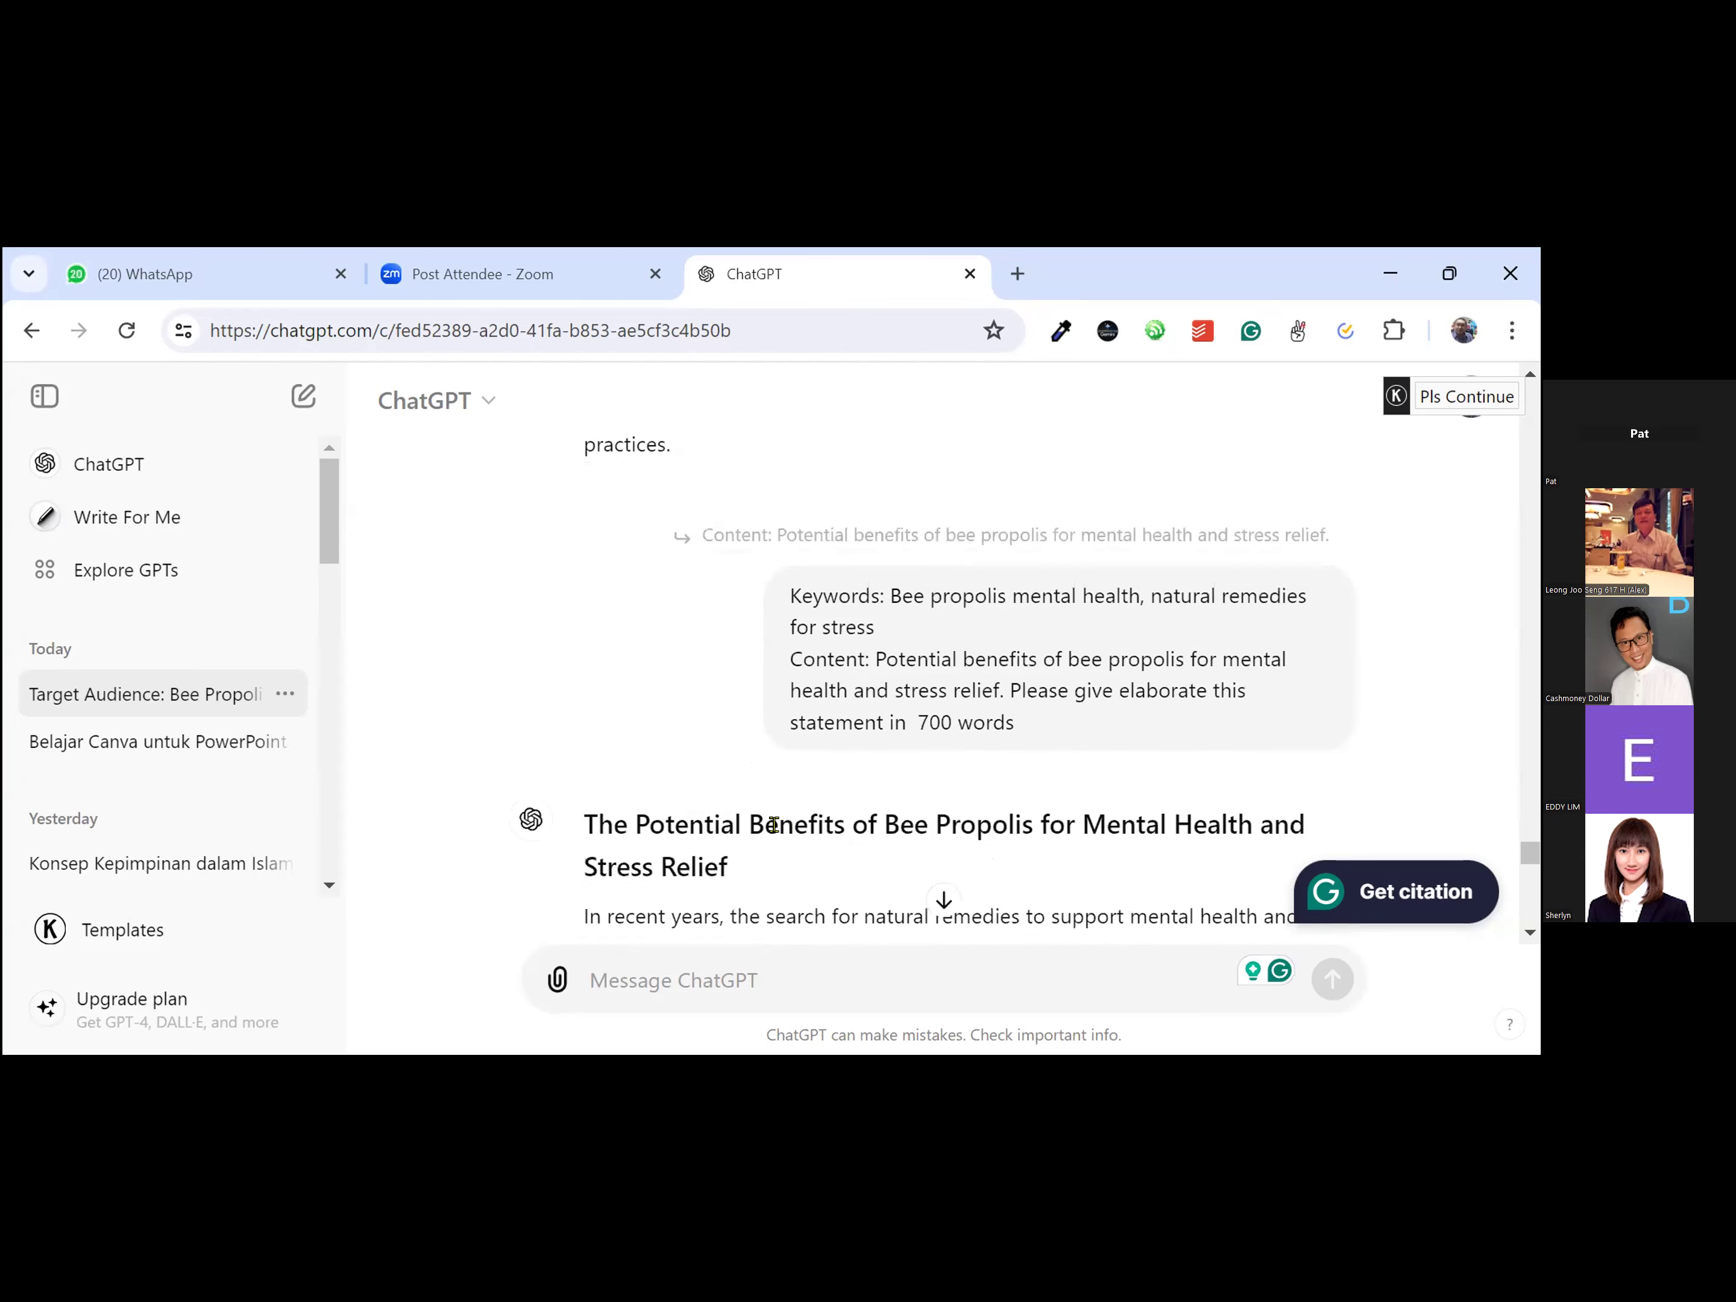
scroll(795, 887, down, 2)
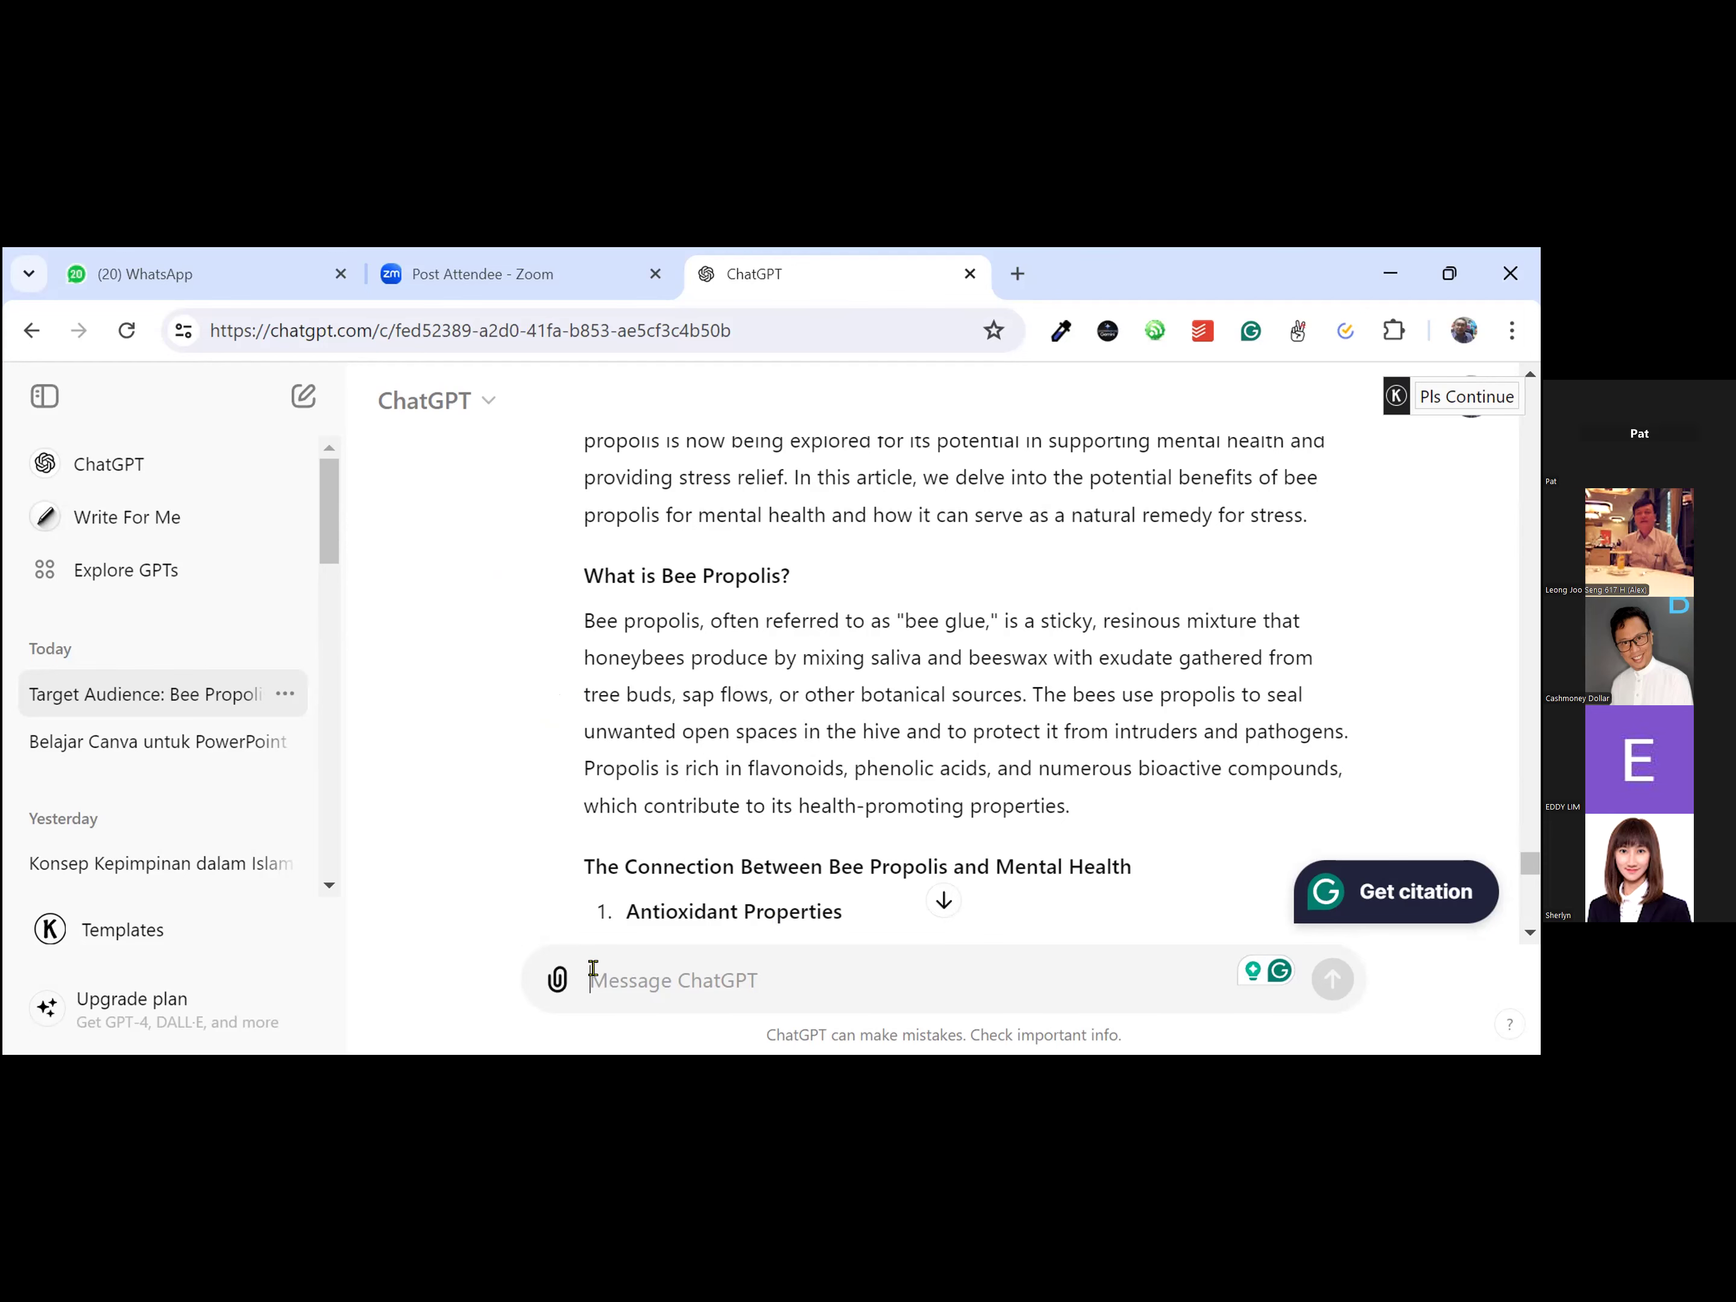
scroll(691, 938, down, 12)
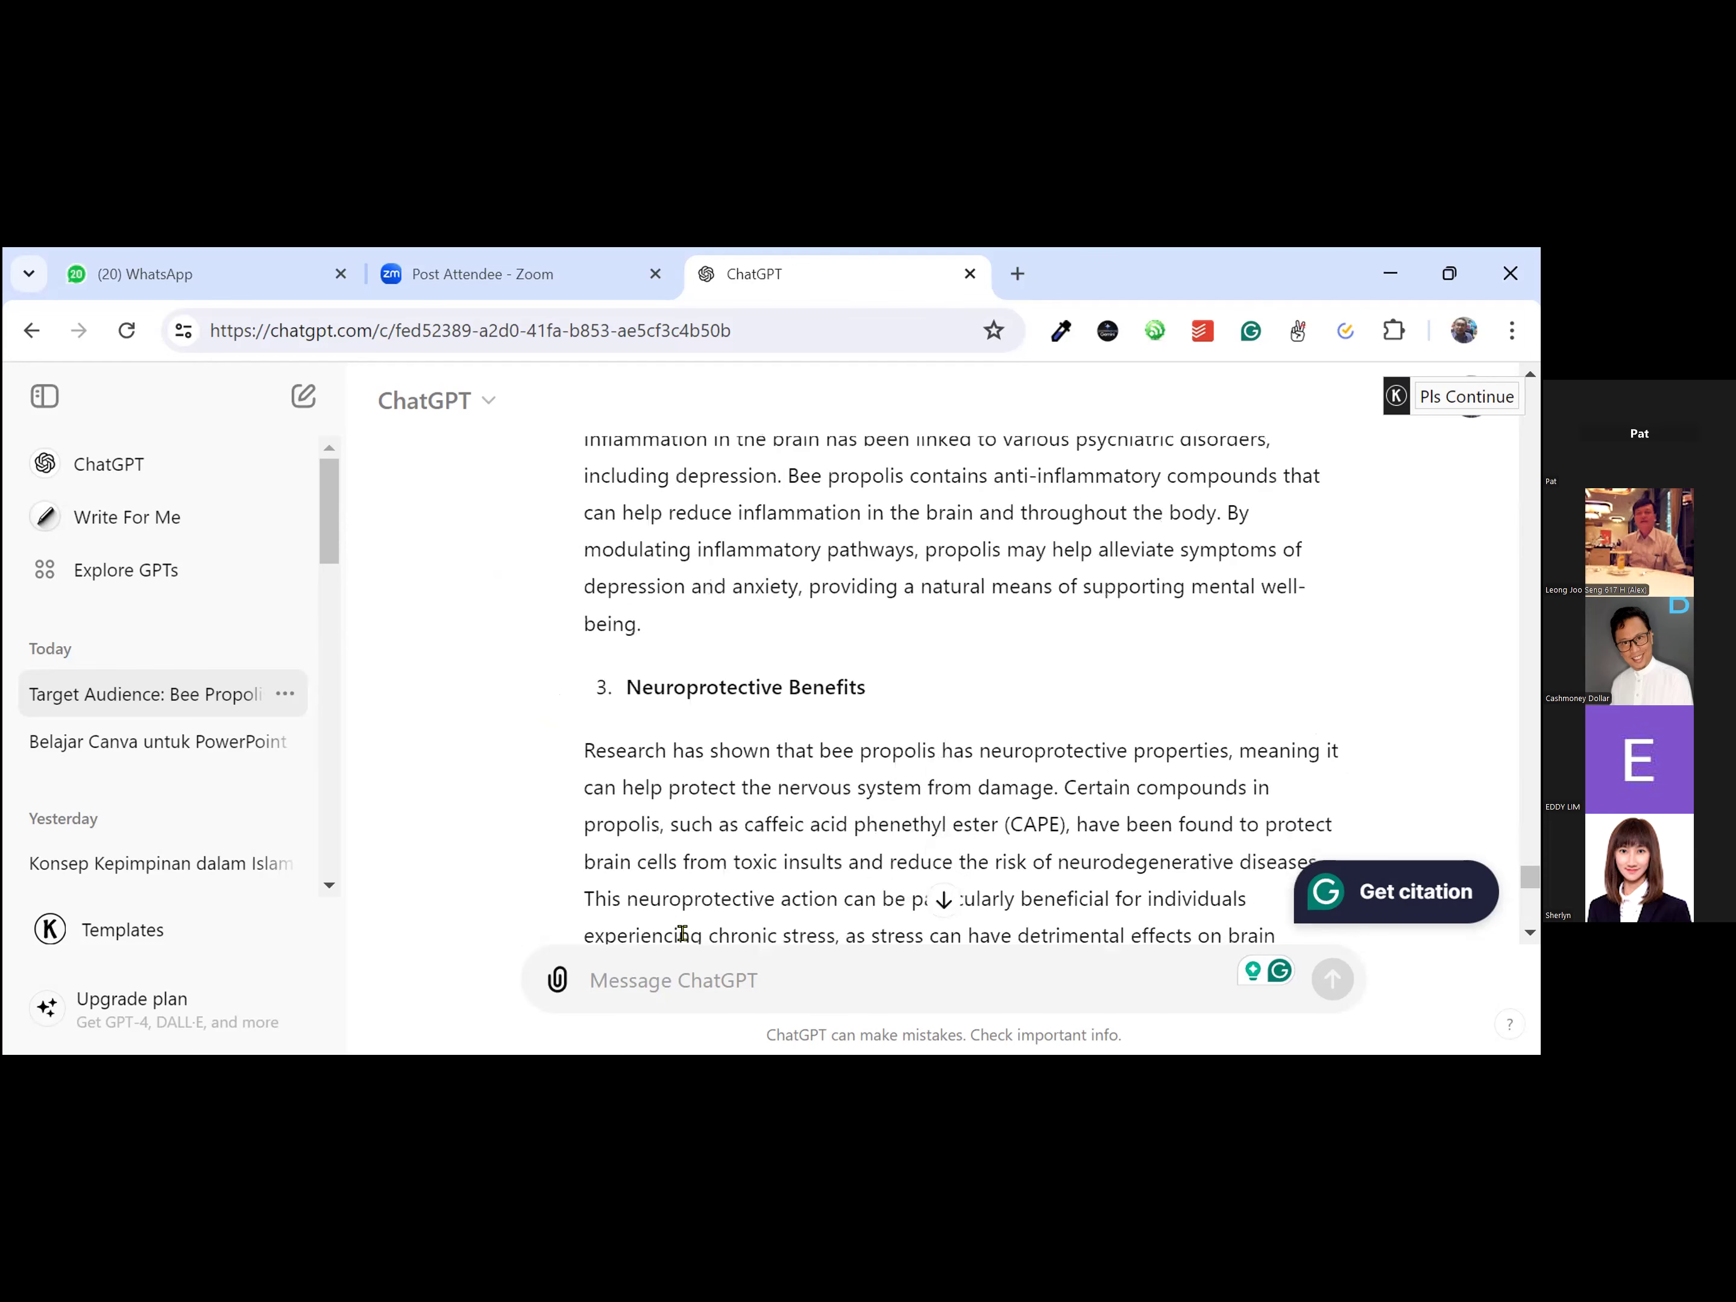